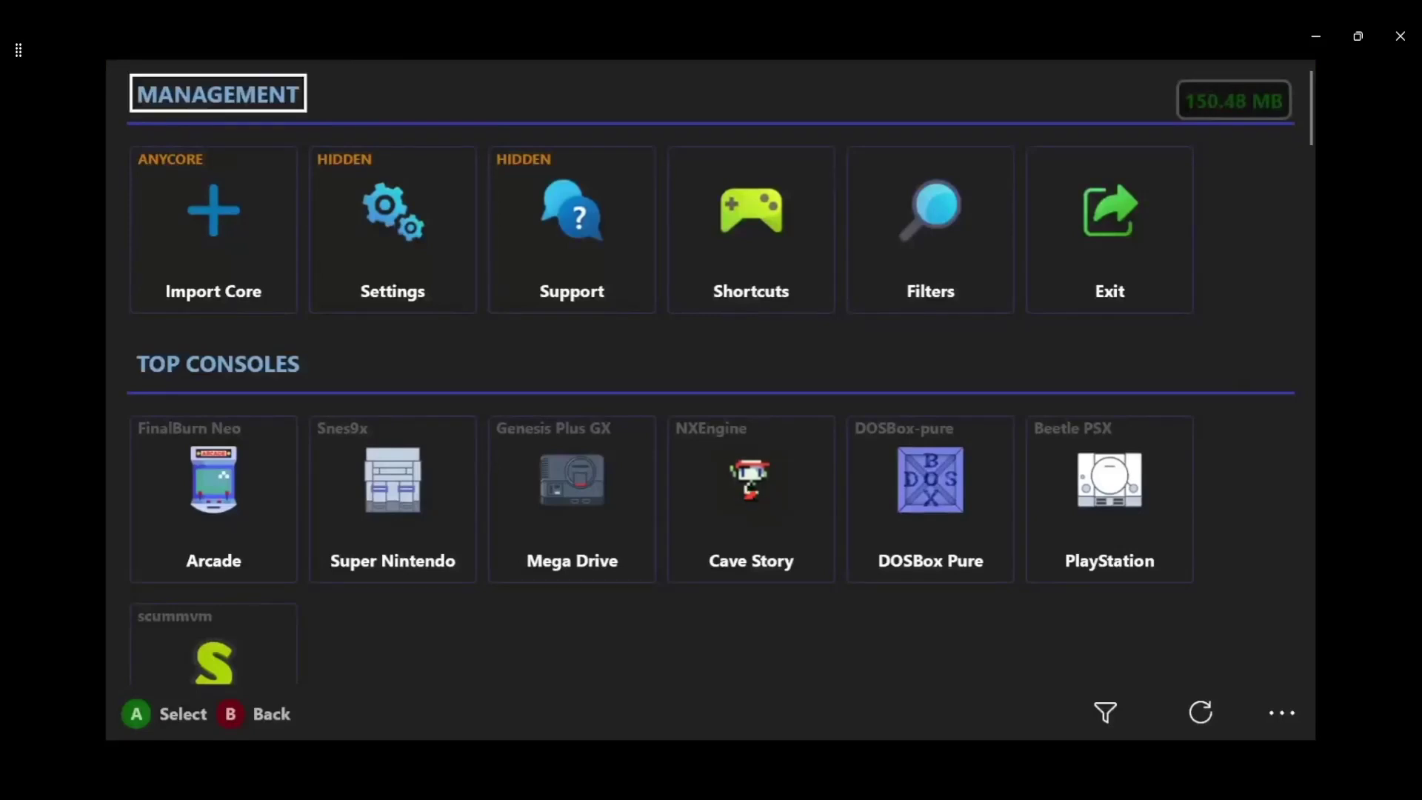
- Look through the systems listed in the Top Consoles section, from Arcade to PlayStation
key(Down)
key(Down)
key(Down)
key(Right)
key(Right)
key(Right)
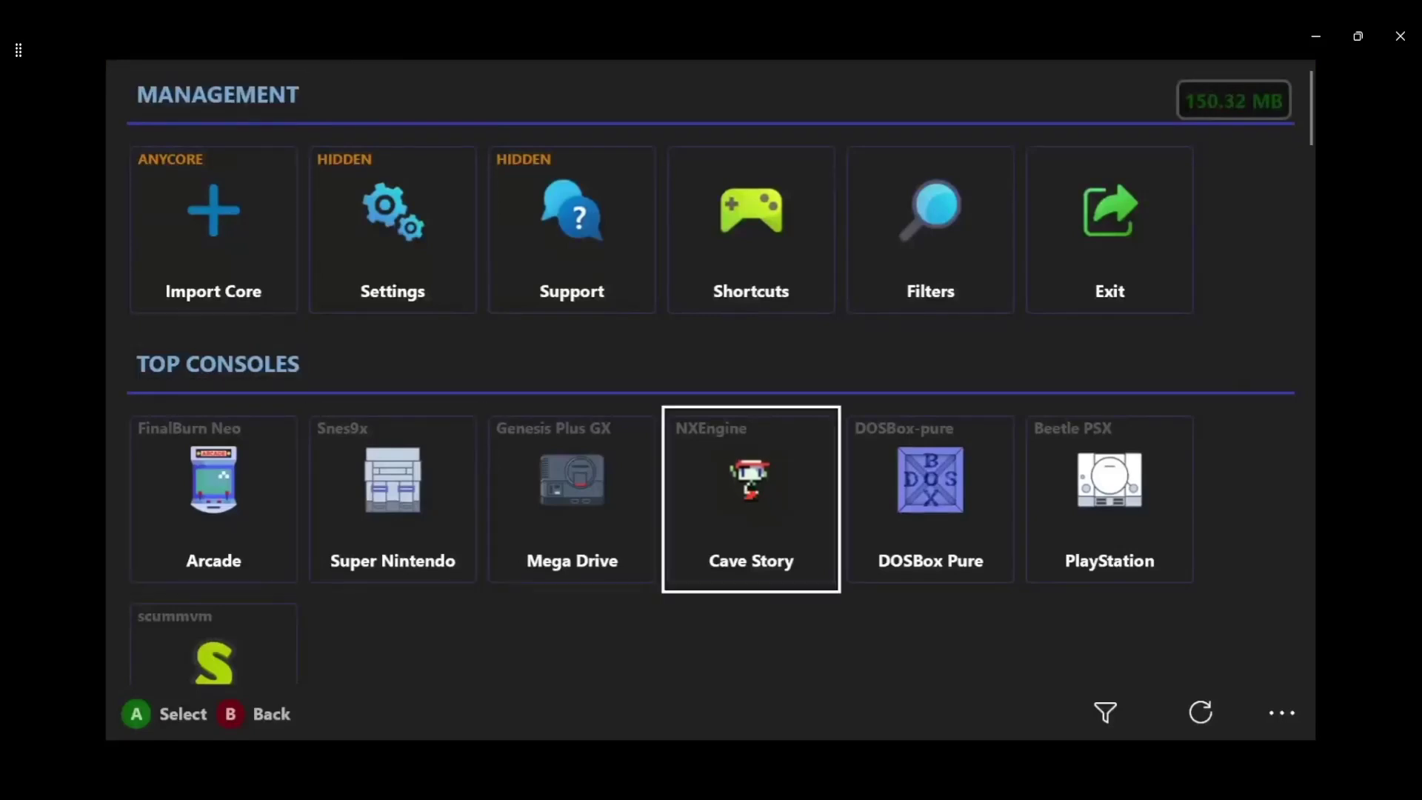
key(Right)
key(Right)
key(Left)
key(Left)
key(Left)
key(Left)
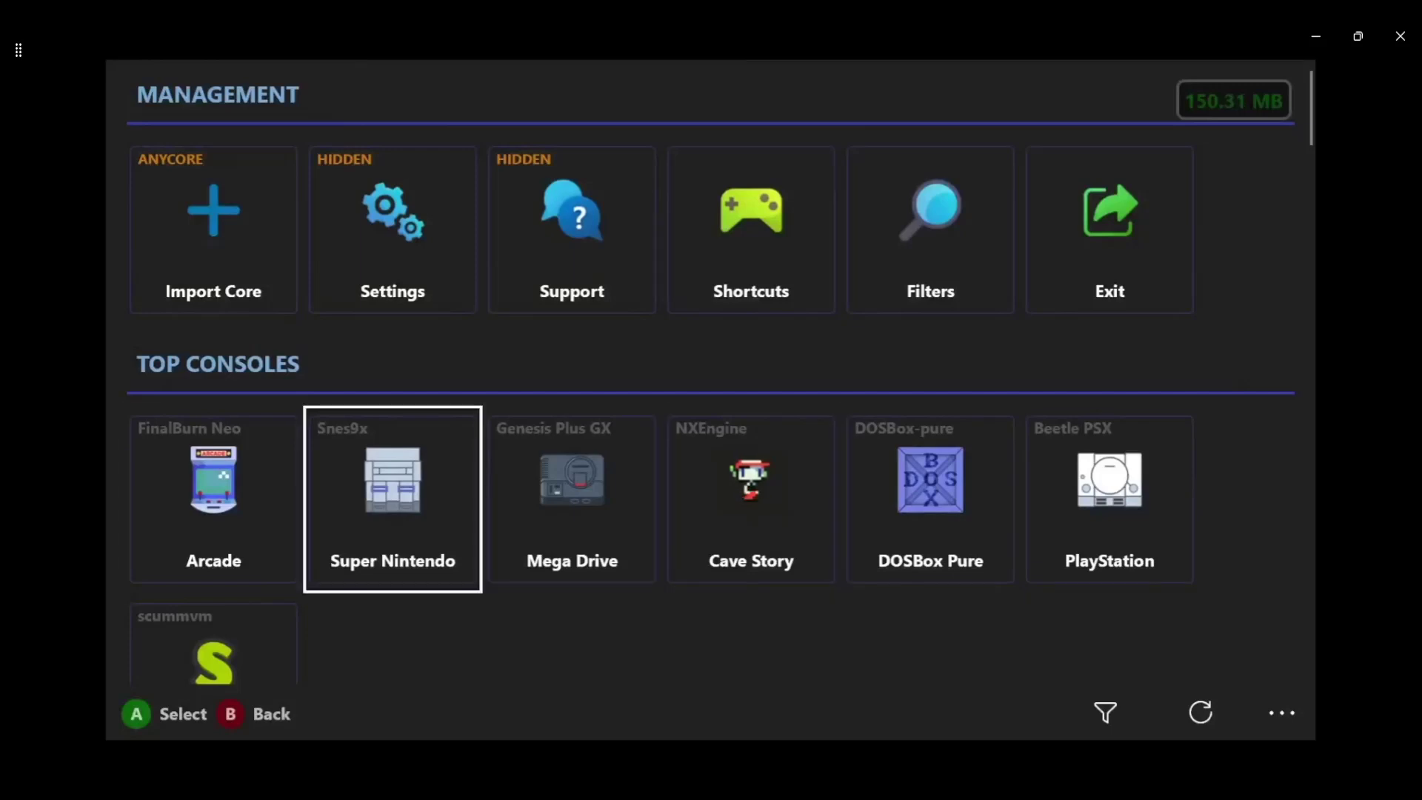
key(Left)
- Browse the systems in the Computers and Atari sections, including the Atari 2600, Atari 7800 and Atari 5200 cores
key(Down)
key(Down)
key(Down)
key(Down)
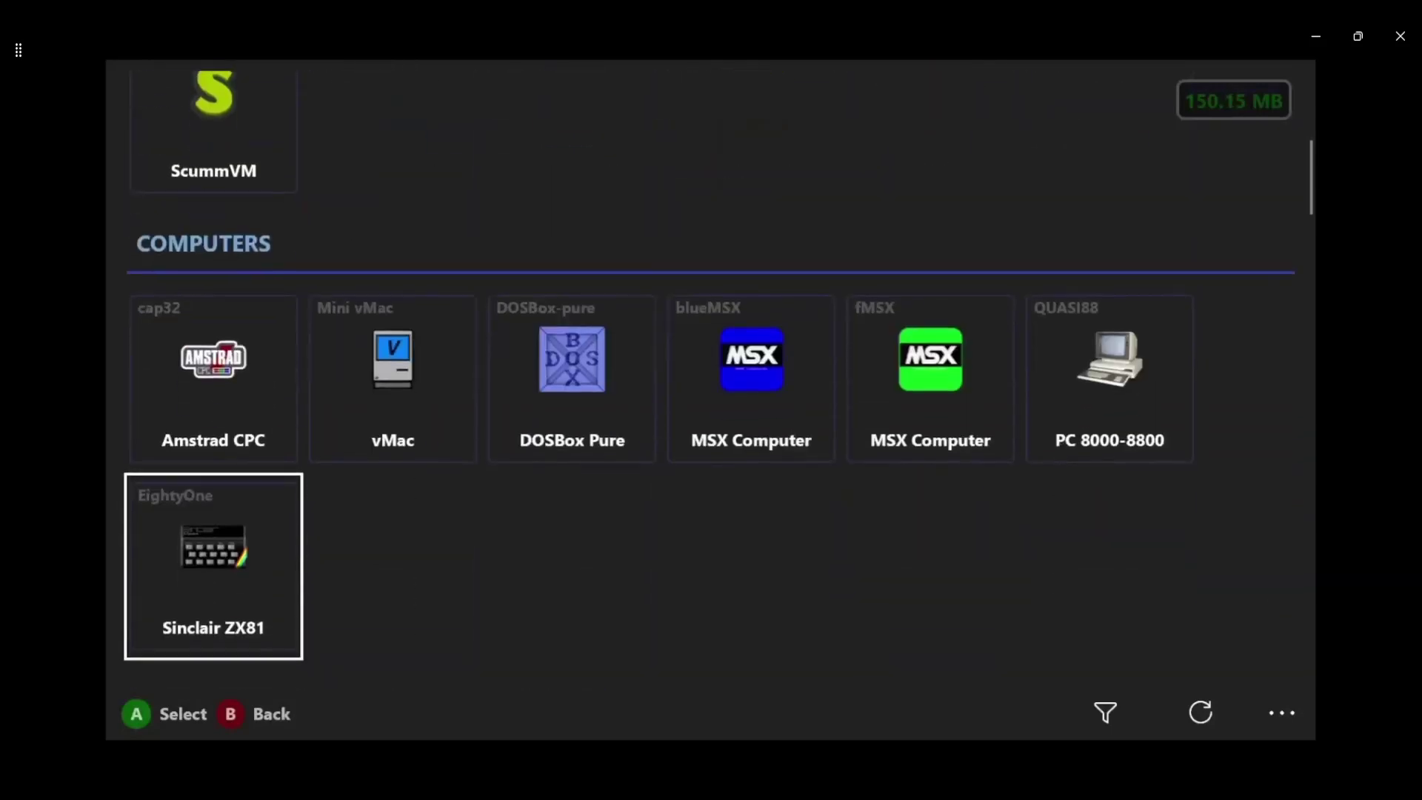
key(Down)
key(Down)
key(Right)
key(Right)
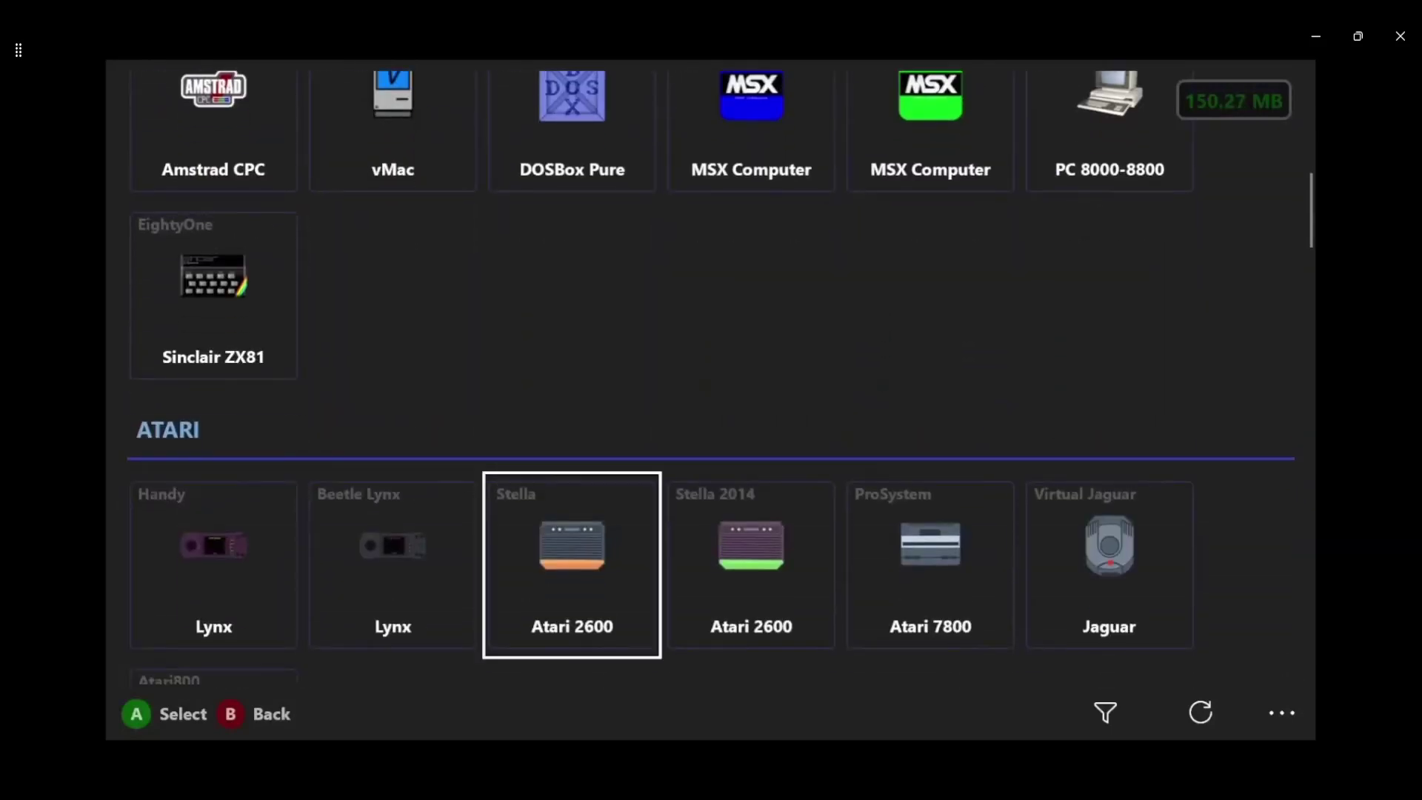
key(Right)
key(Right)
key(Left)
key(Left)
key(Left)
key(Left)
key(Down)
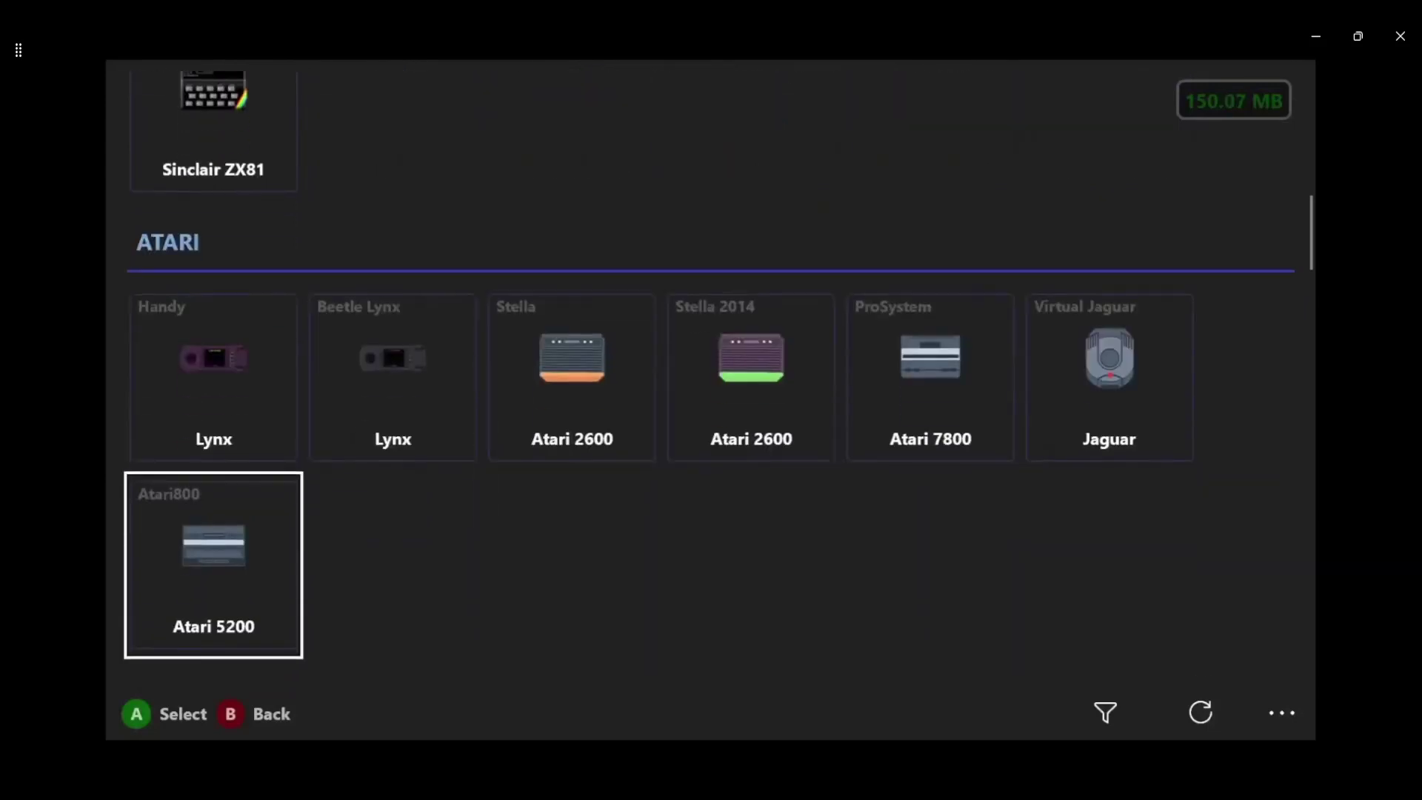
- Examine the Handheld, Various, Game Engine, Video Game (70~80s) and Arcade Machine sections of the core list
key(Down)
key(Down)
key(Down)
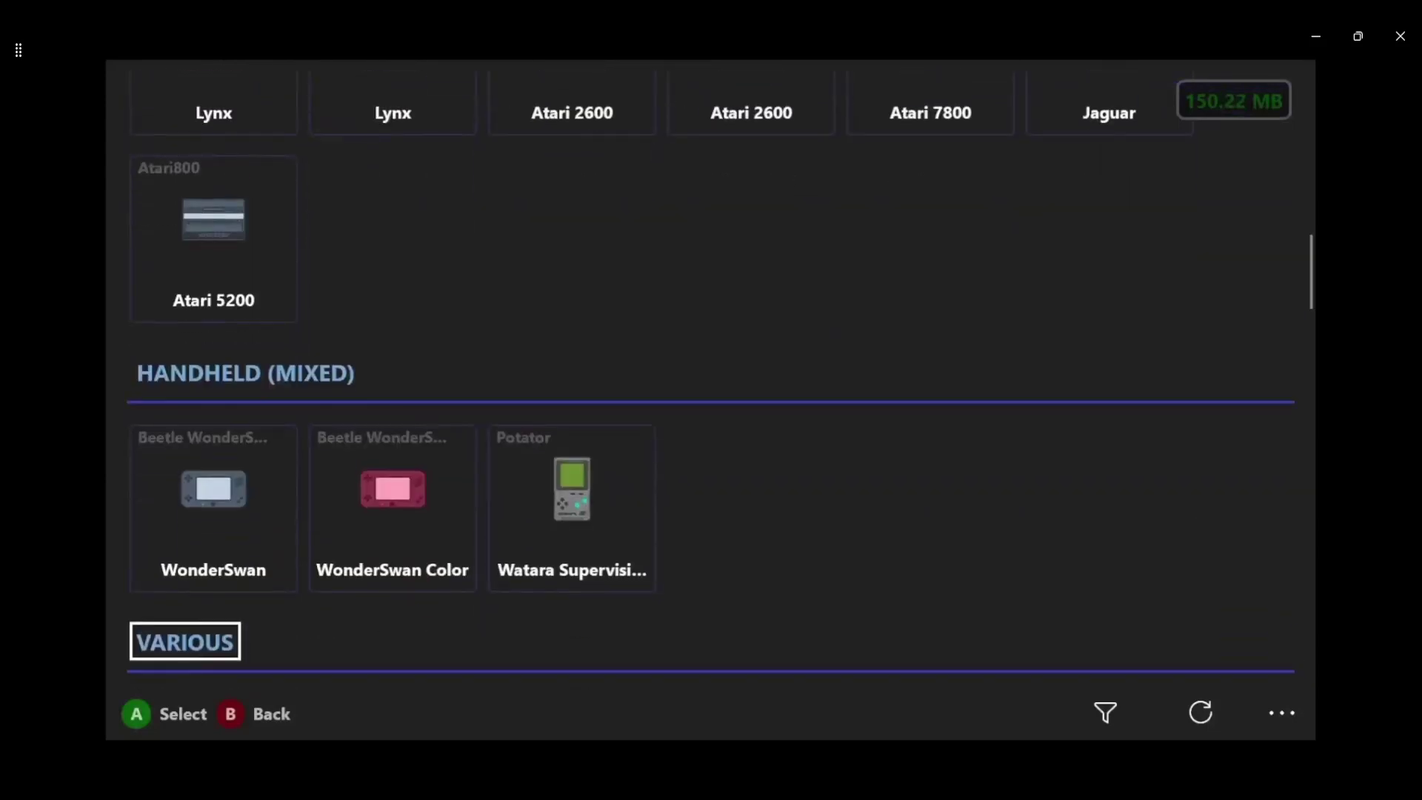
key(Down)
key(Down)
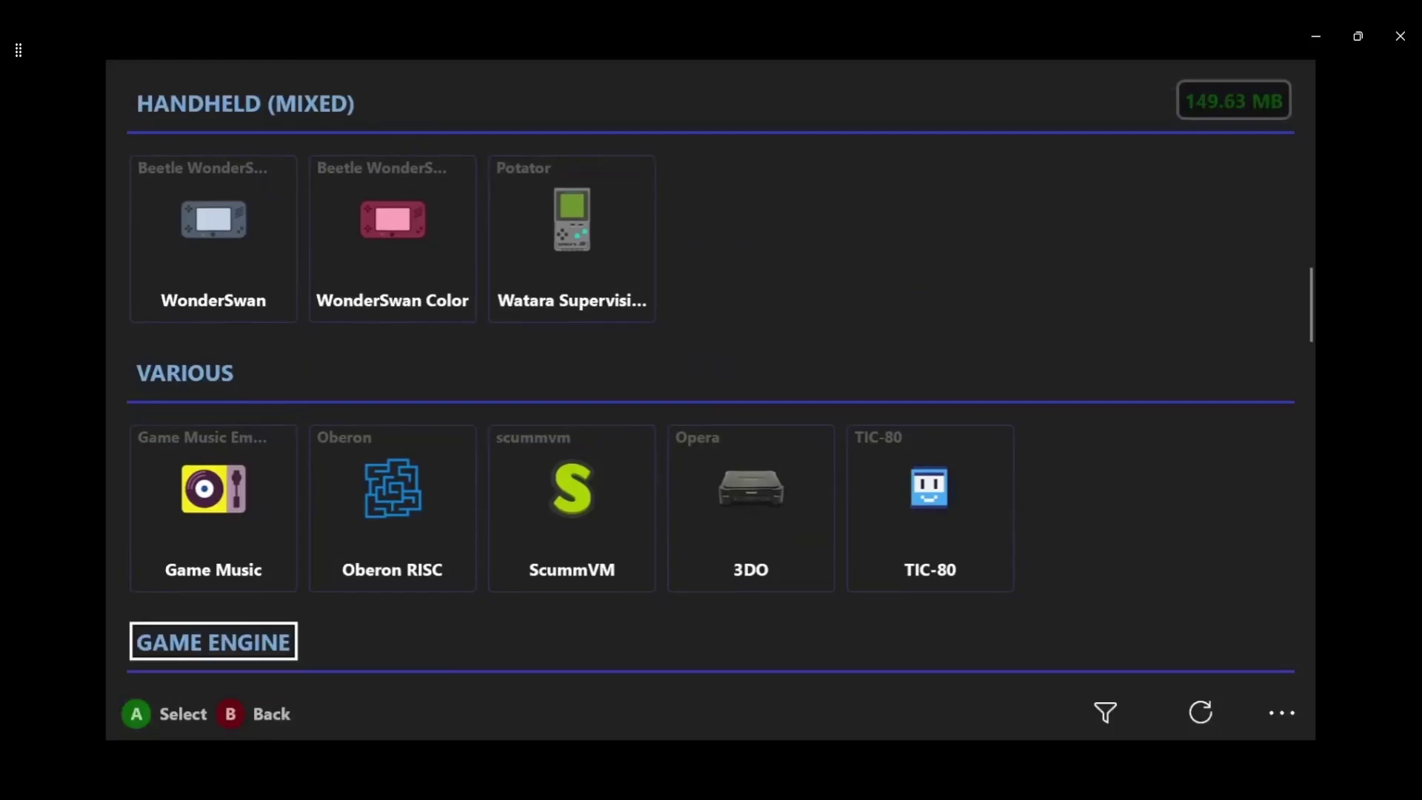
key(Down)
key(Down)
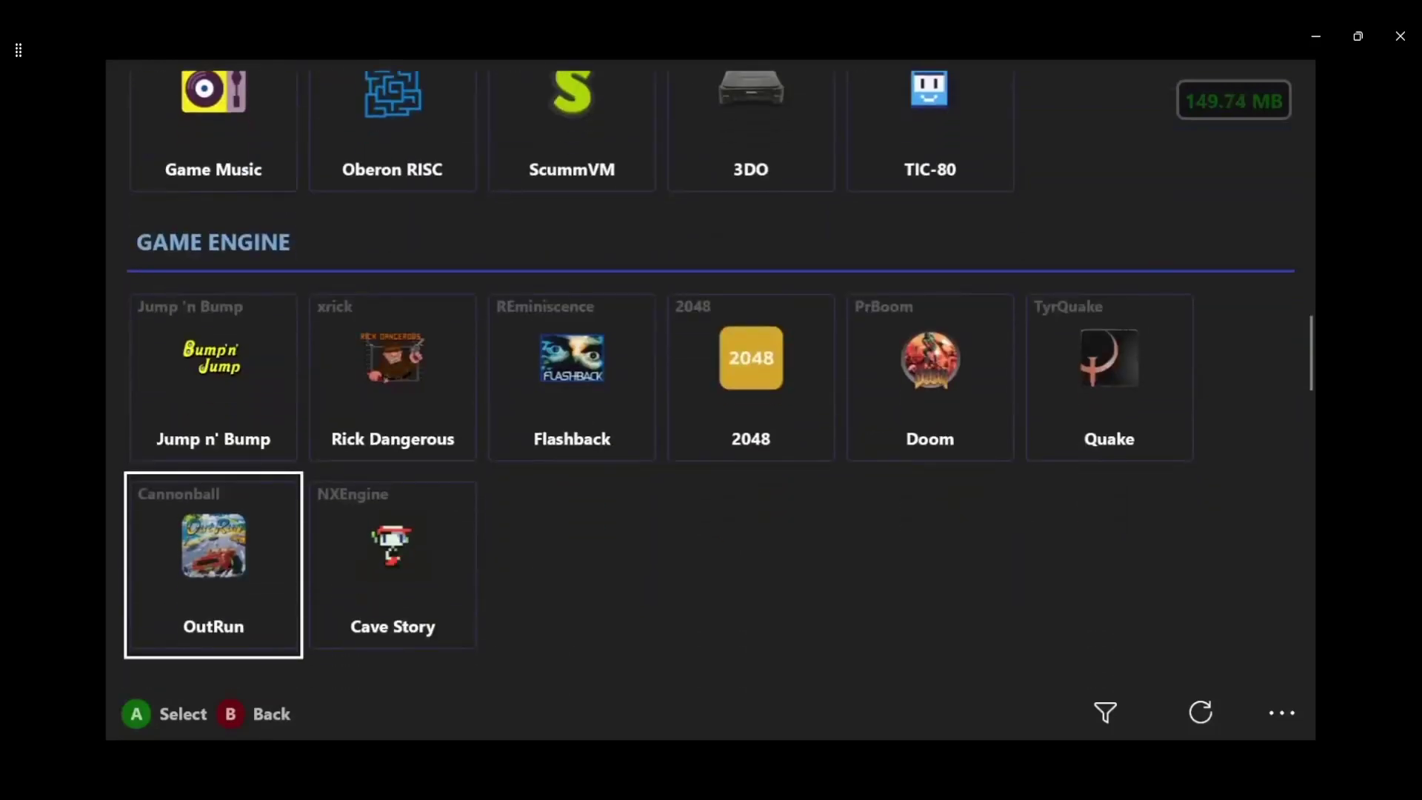
key(Down)
key(Down)
key(Down)
key(Down)
key(Down)
key(Down)
key(Down)
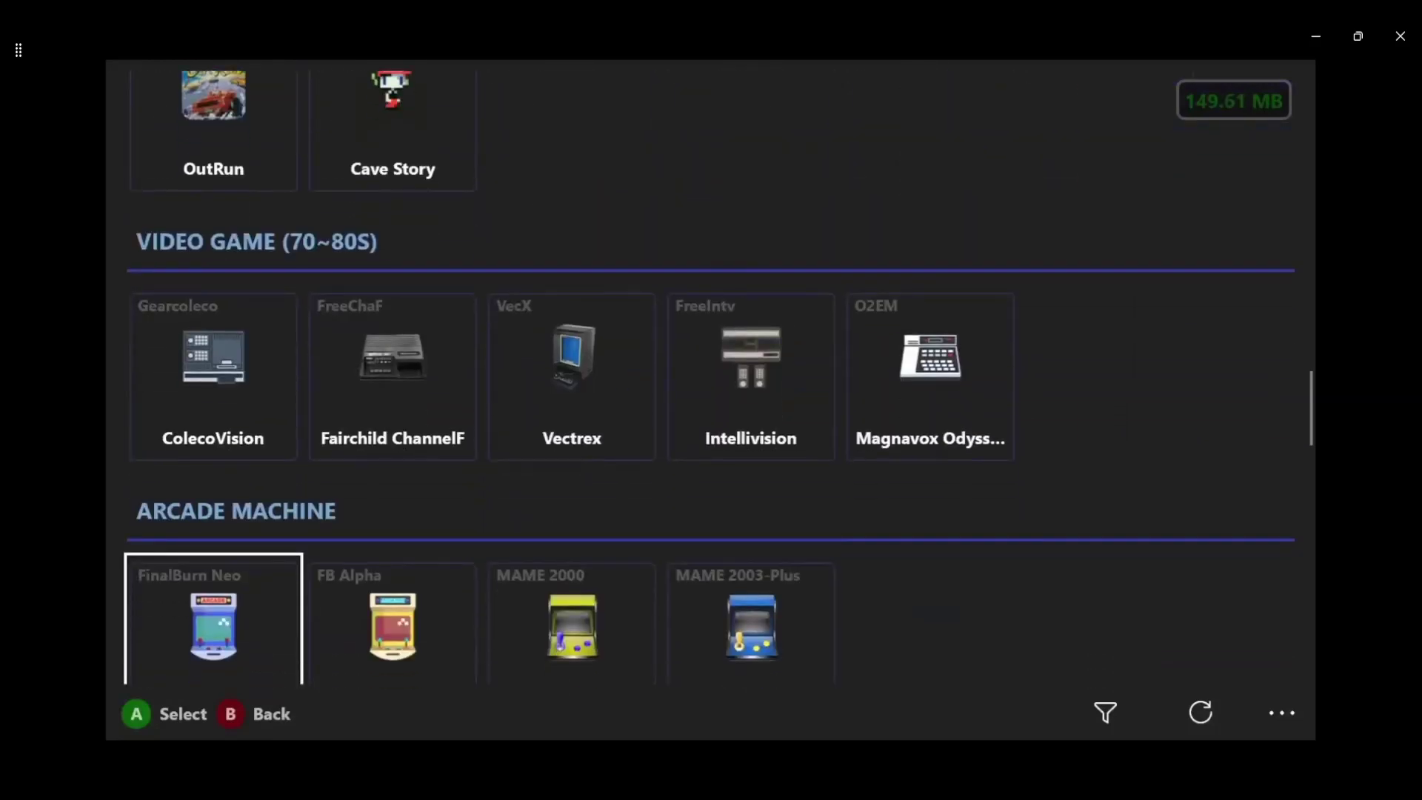
- Examine the NEC, Nintendo, Sega, SNK and Sony sections at the end of the core list
key(Down)
key(Down)
key(Down)
key(Down)
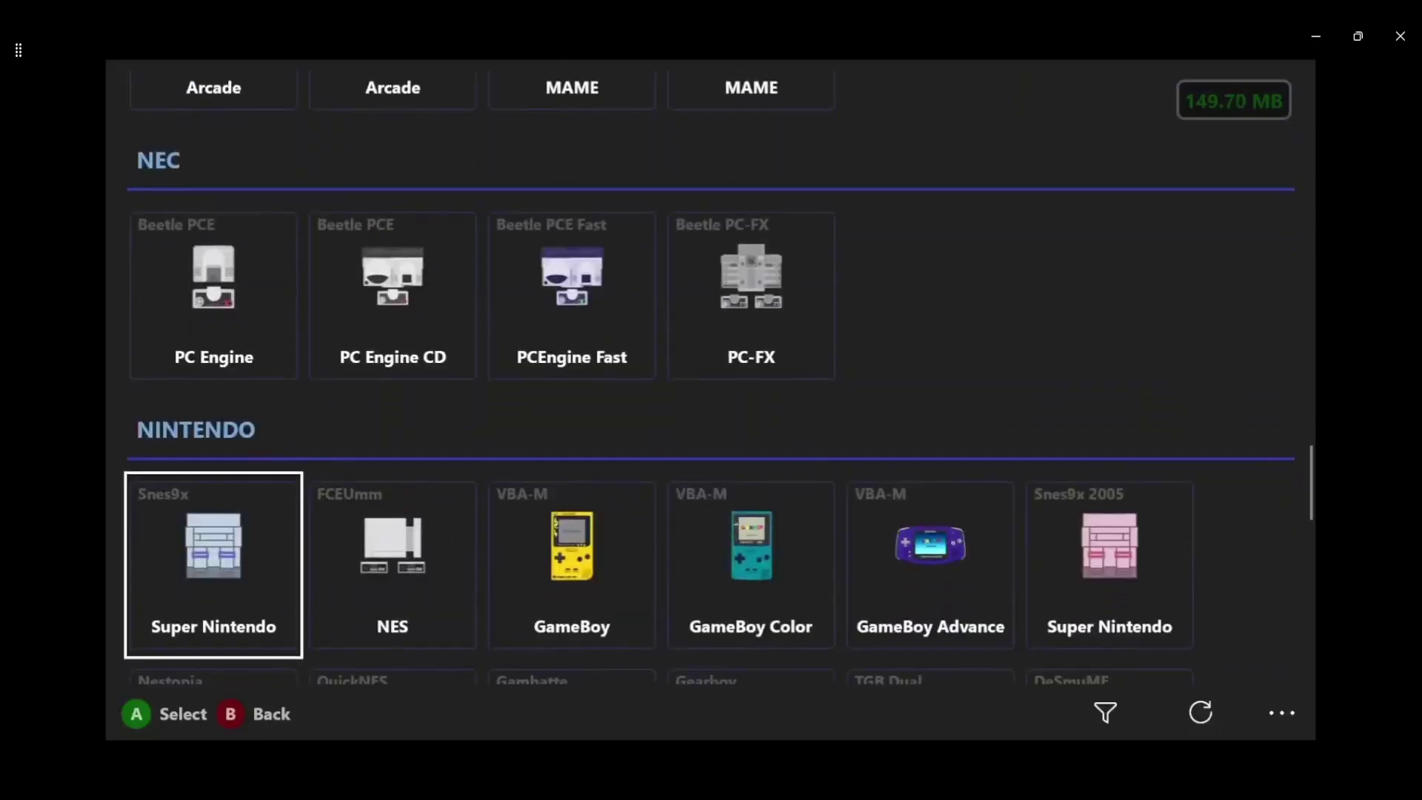
key(Down)
key(Down)
key(Down)
key(Down)
key(Down)
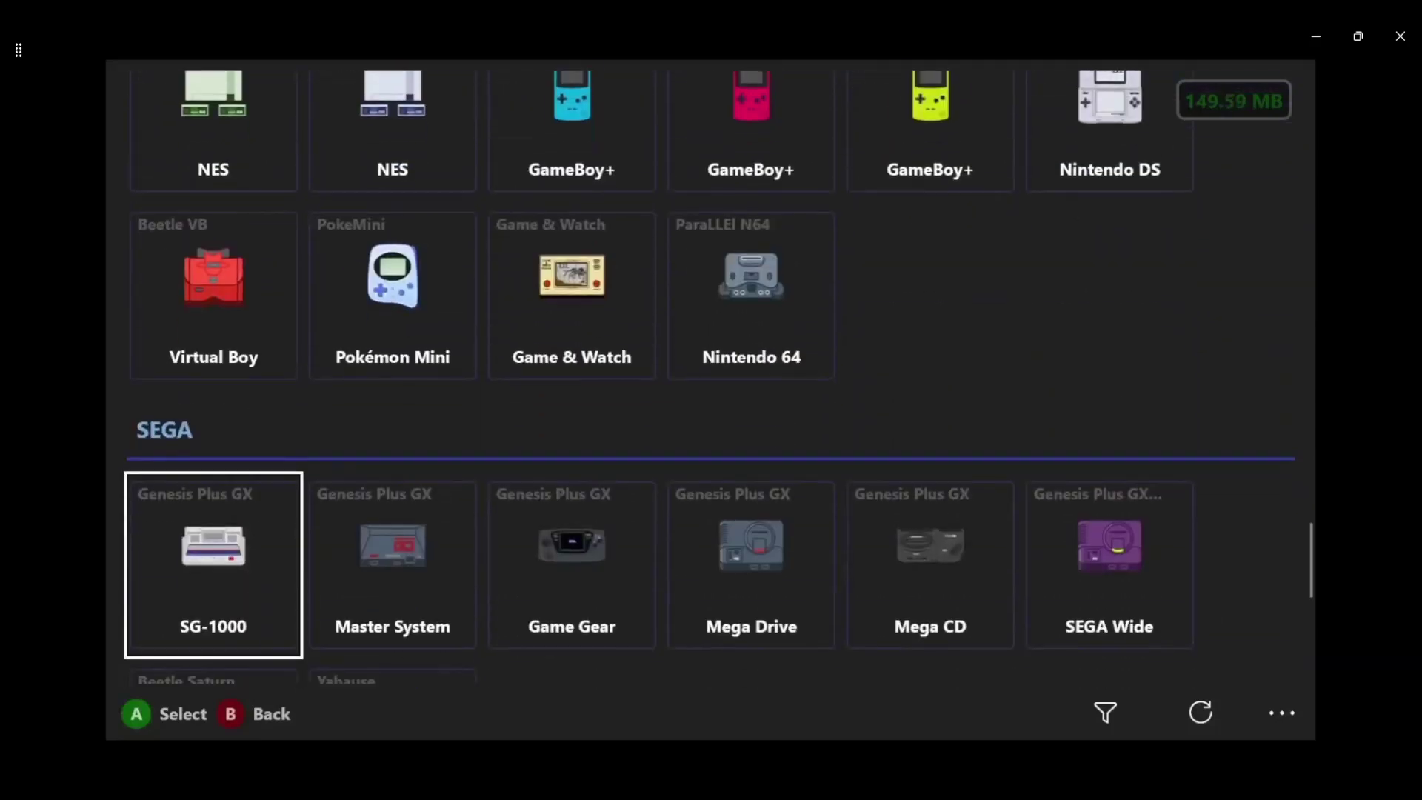
key(Down)
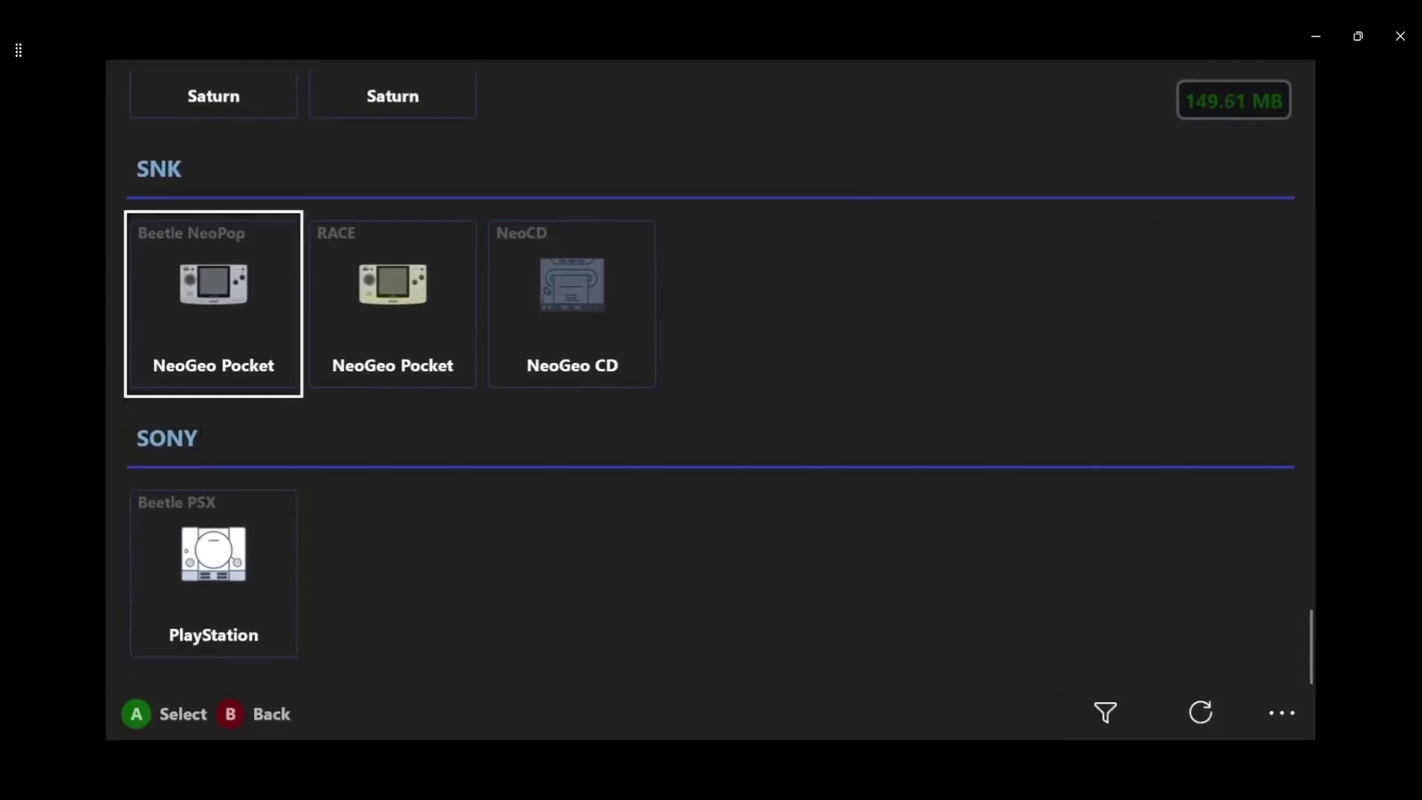
- Go back through all console sections from SNK up to Top Consoles, reviewing the available cores
key(Up)
key(Up)
key(Up)
key(Up)
key(Up)
key(Up)
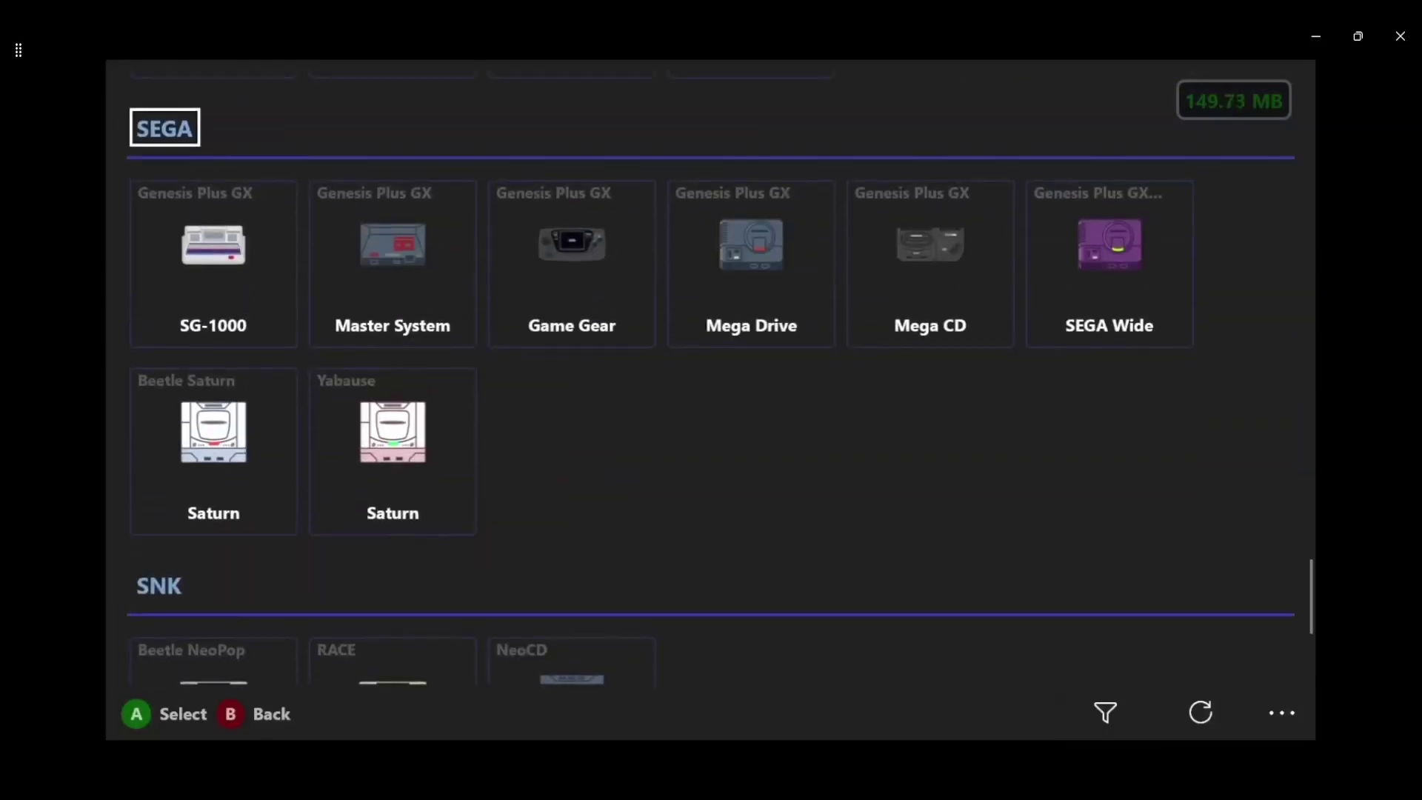
key(Up)
key(Up)
key(Up)
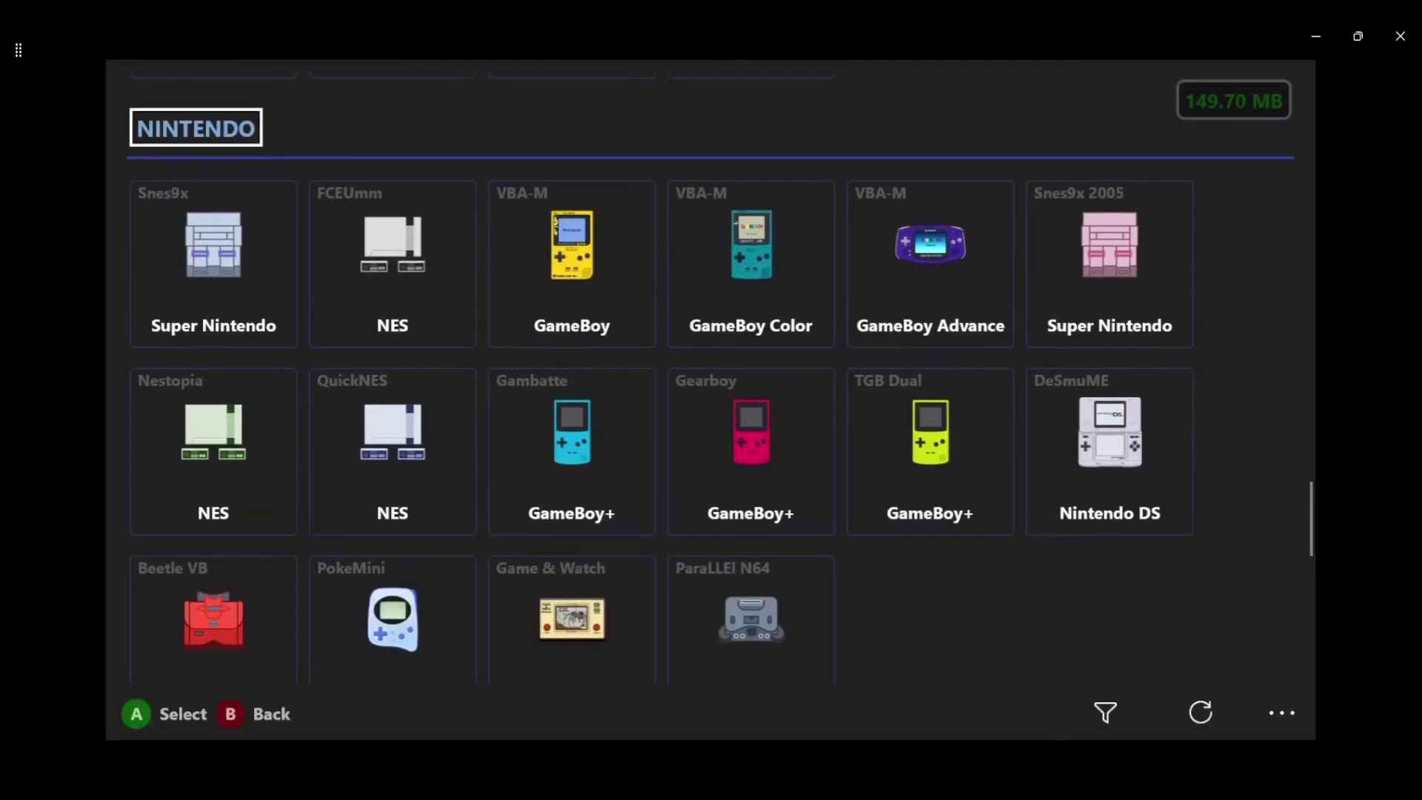
key(Up)
key(Up)
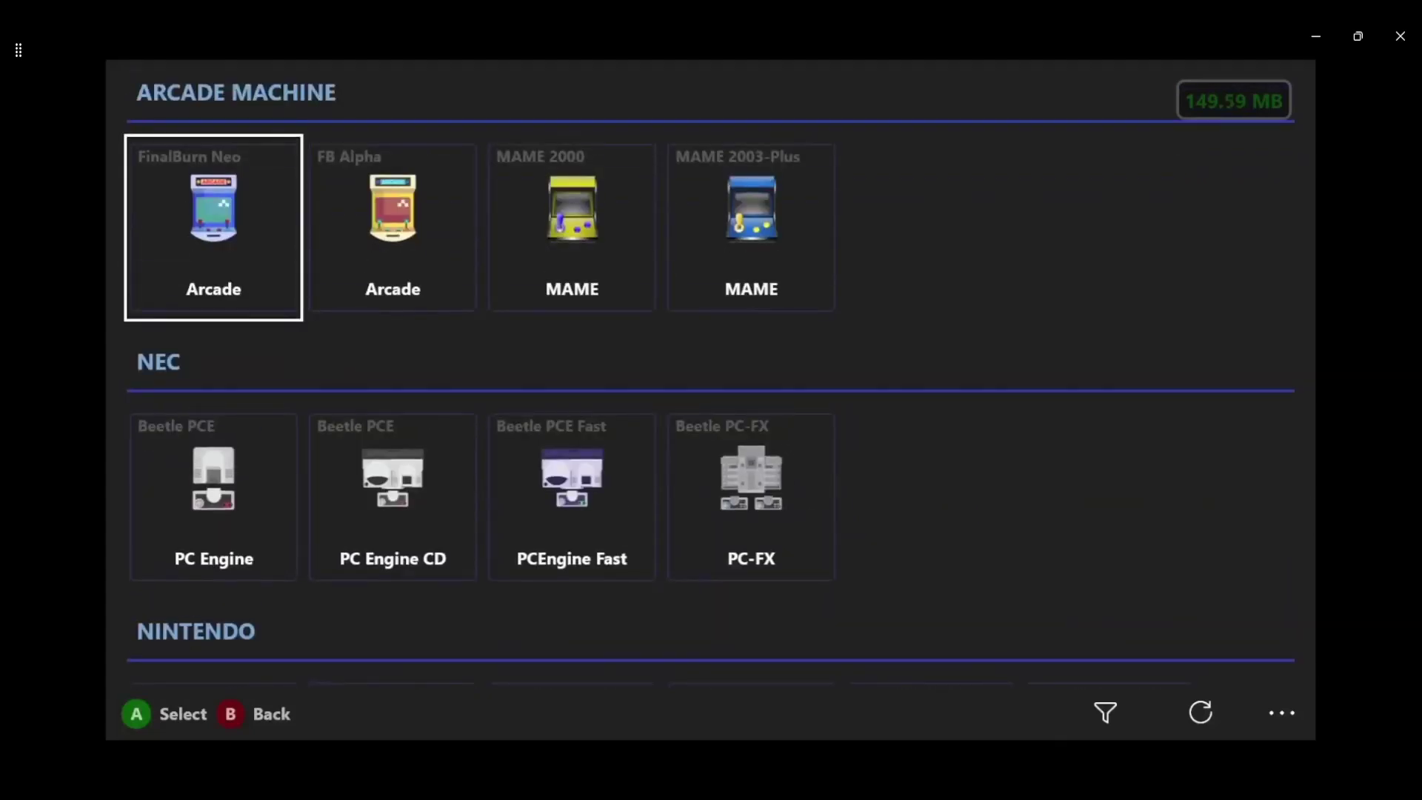
key(Up)
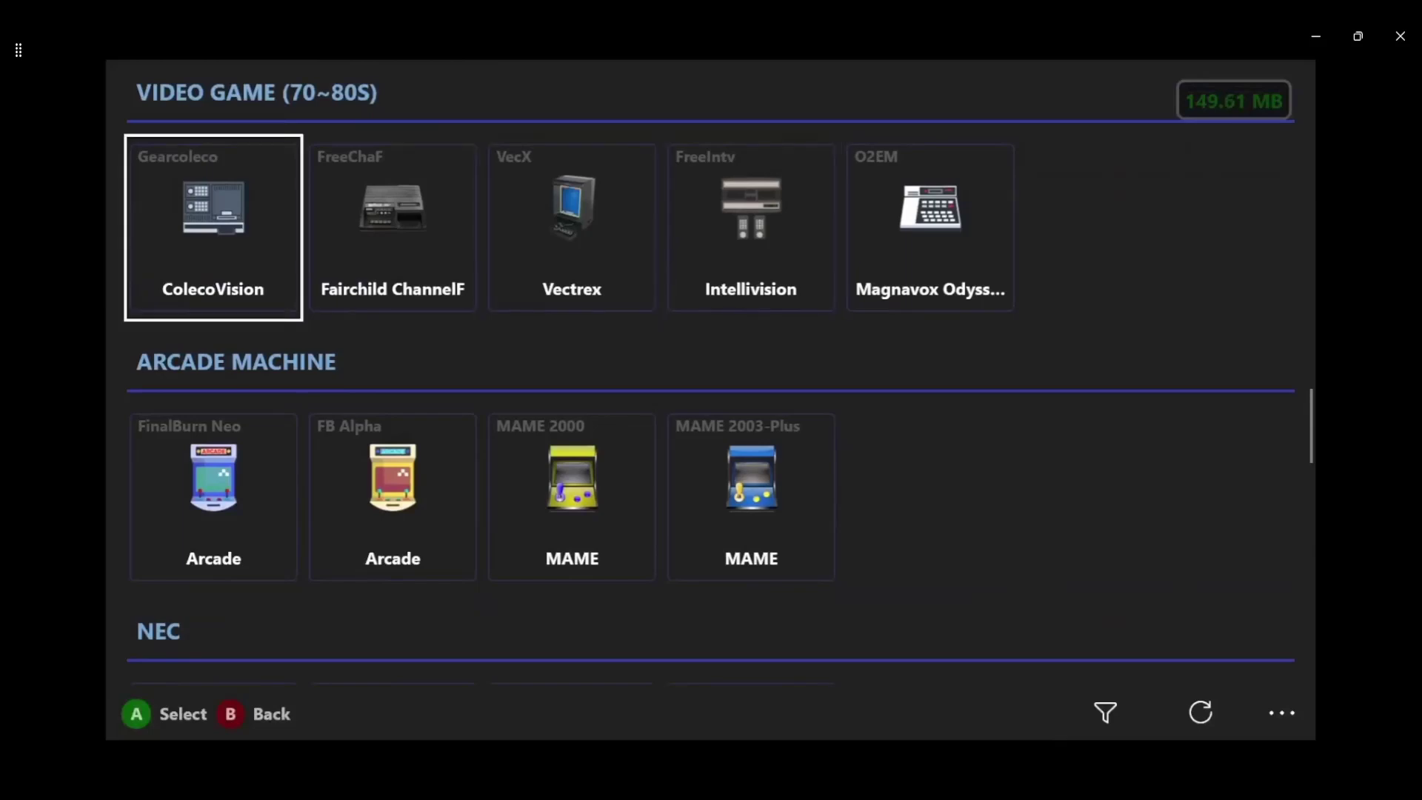
key(Up)
key(Up)
key(Up)
key(Up)
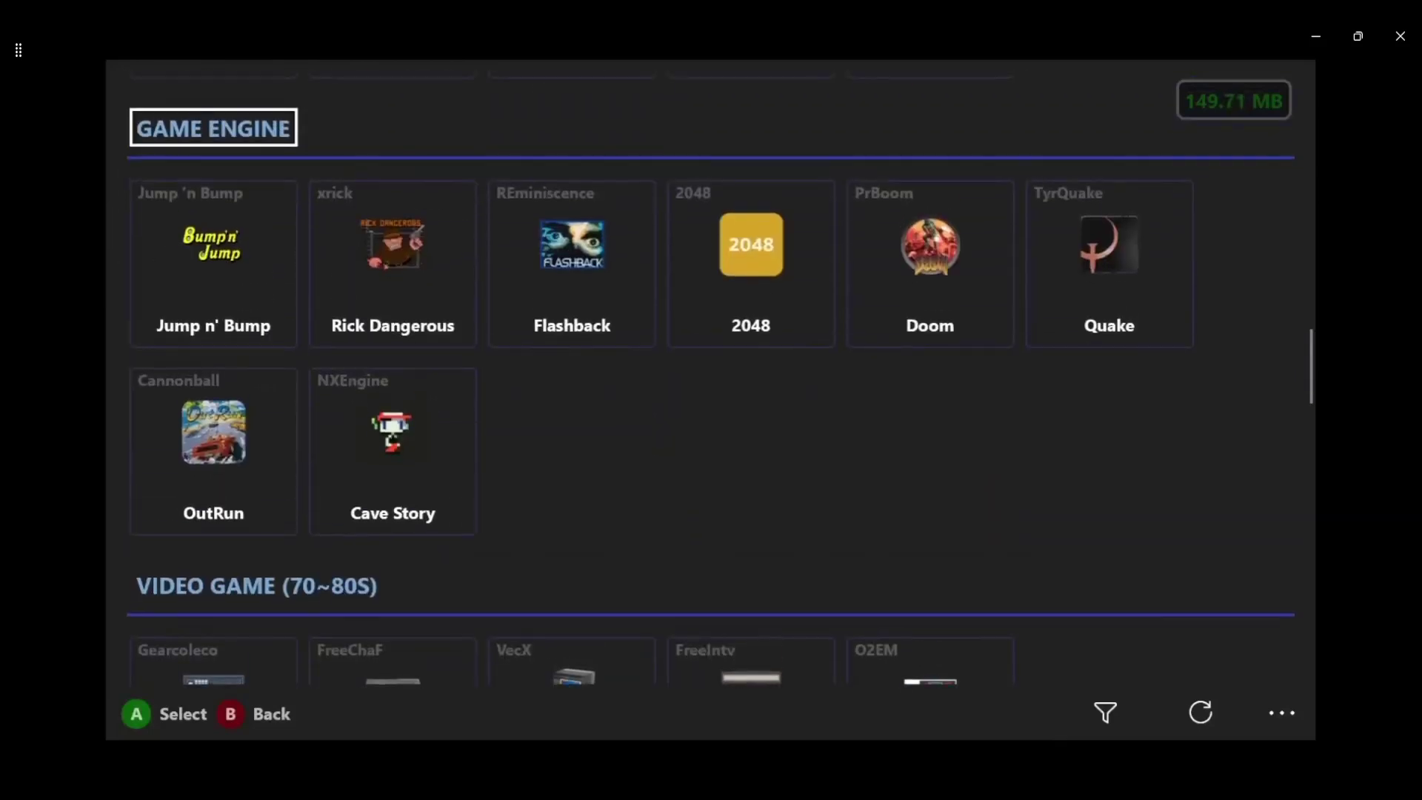
key(Up)
key(Up)
key(Up)
key(Up)
key(Up)
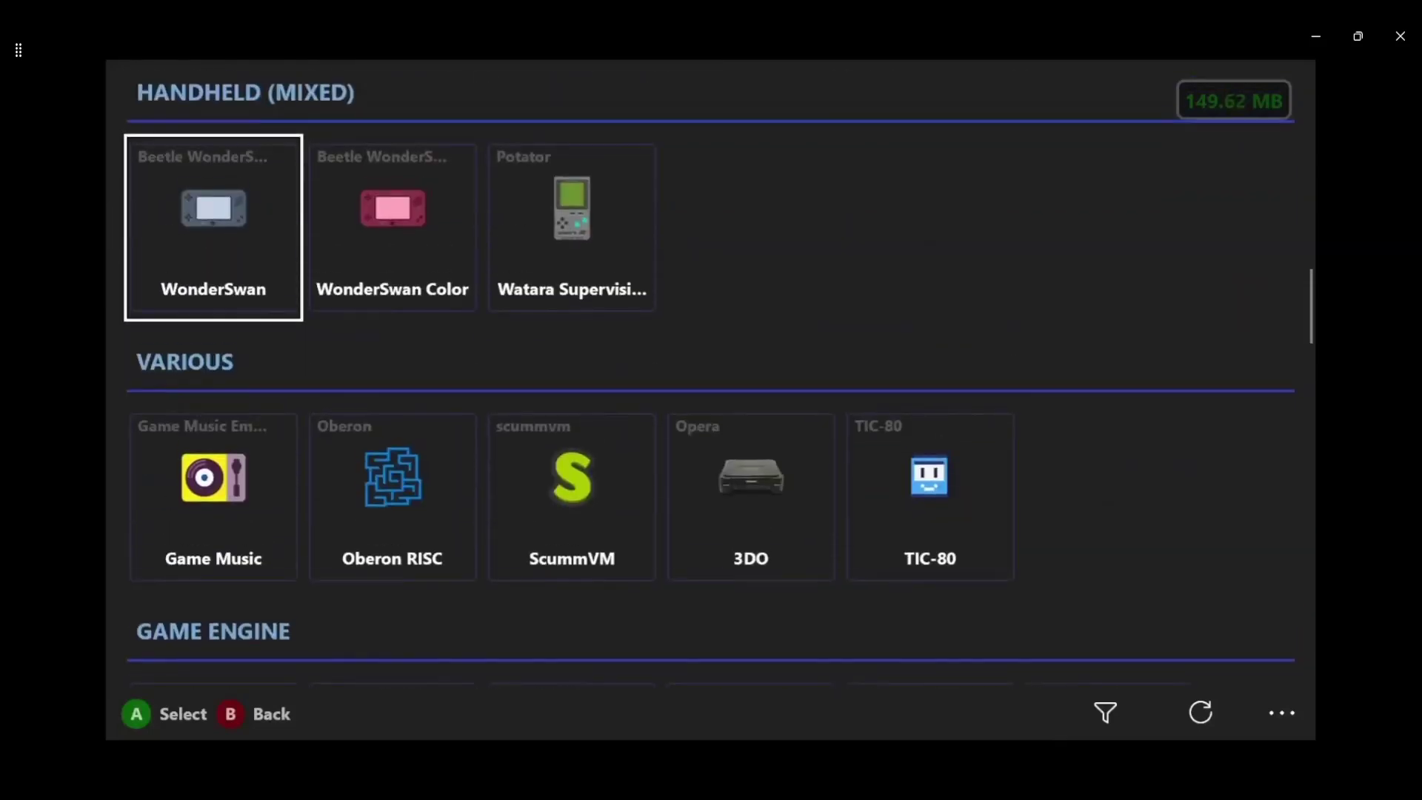
key(Up)
key(Up)
key(Up)
key(Up)
key(Up)
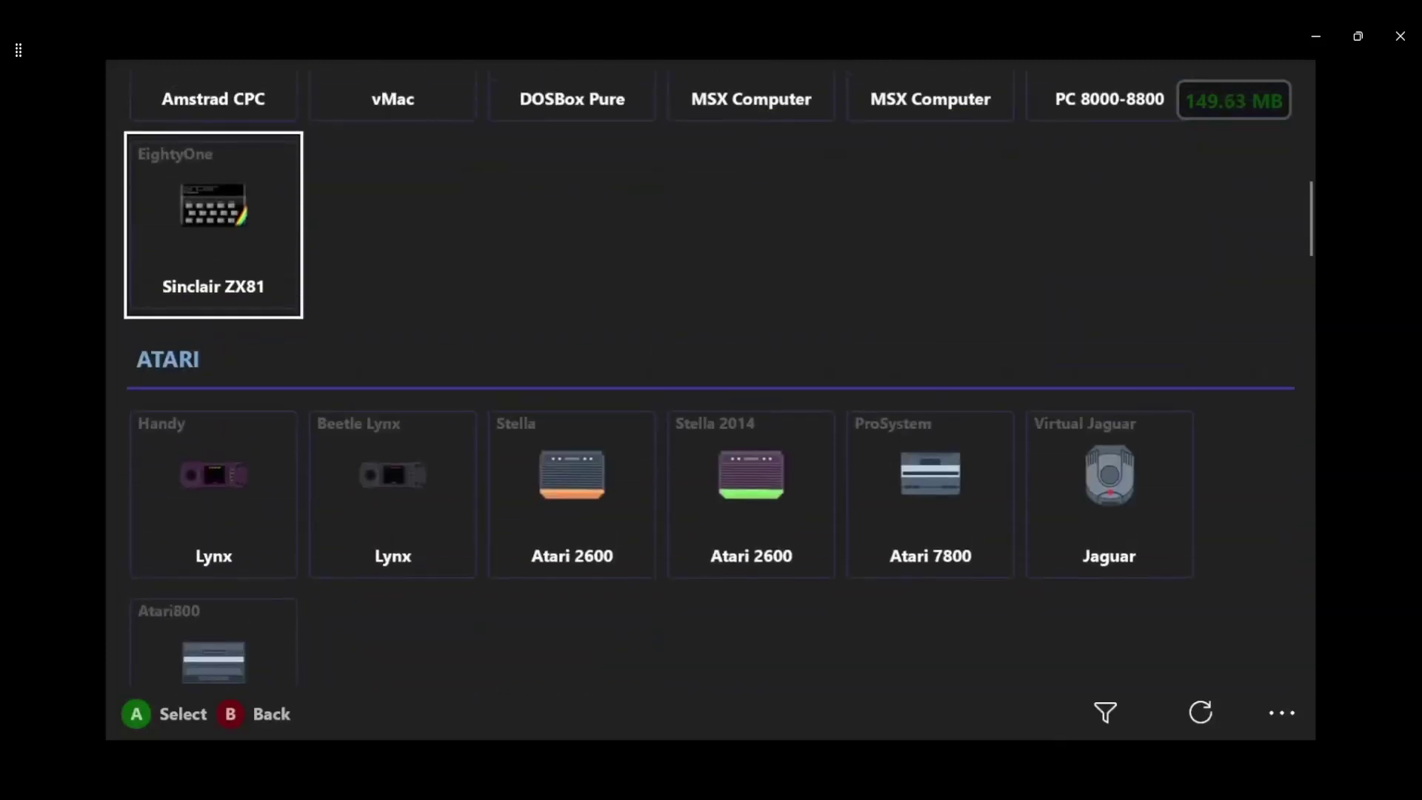
key(Up)
key(Up)
key(Up)
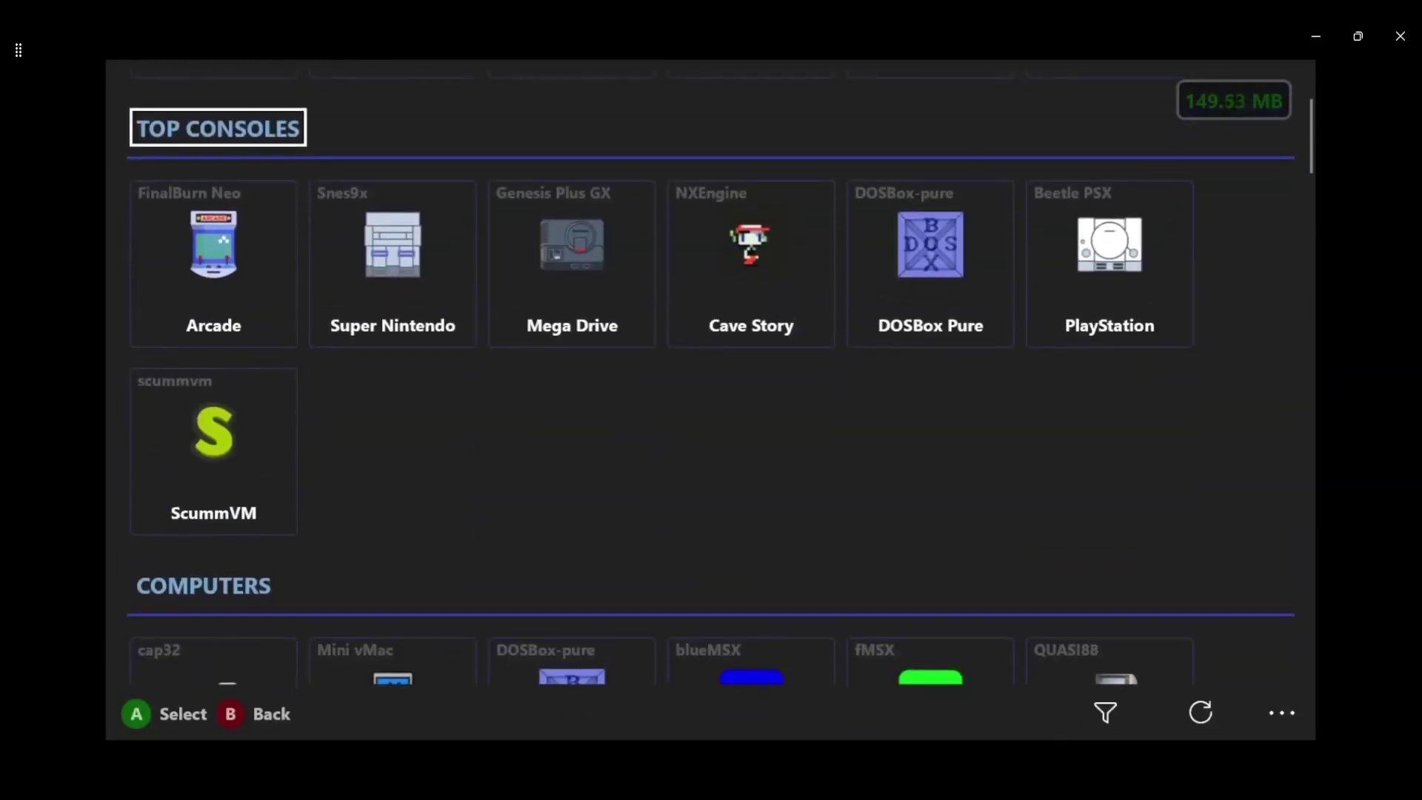
- Open the Nestopia NES core from the Nintendo section
key(Down)
key(Down)
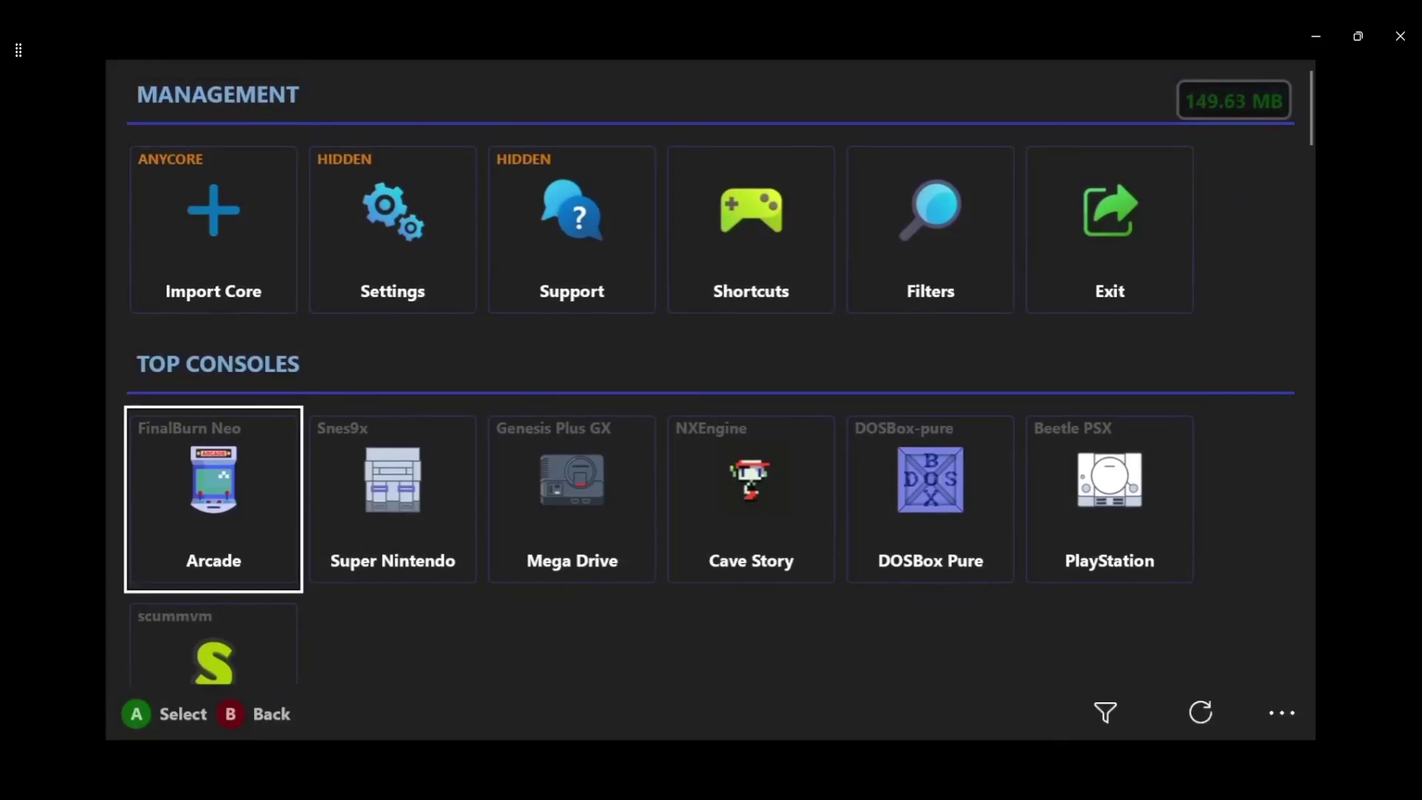
key(Down)
key(Down)
key(Down)
key(Down)
key(Down)
key(Down)
key(Down)
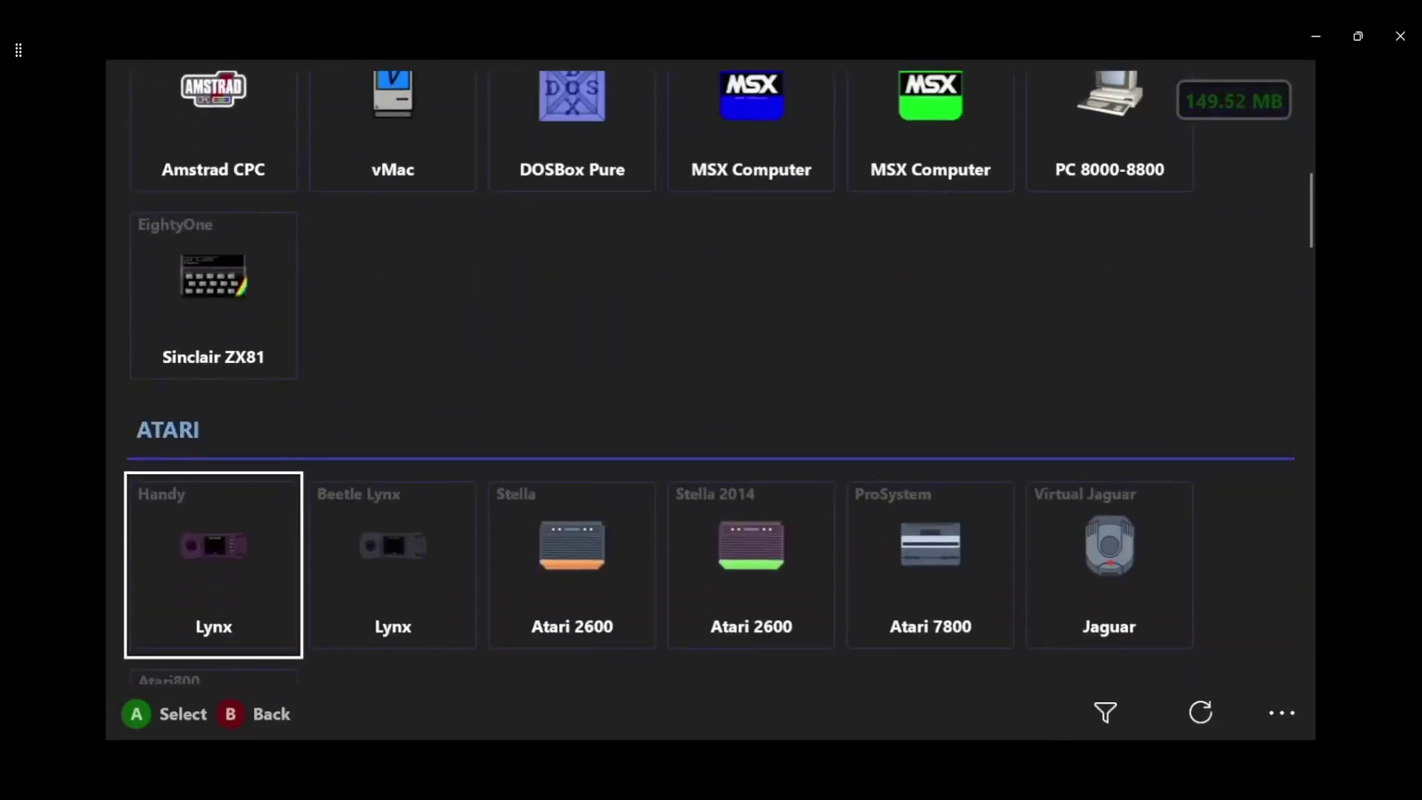
key(Down)
key(Down)
key(Down)
key(Down)
key(Down)
key(Down)
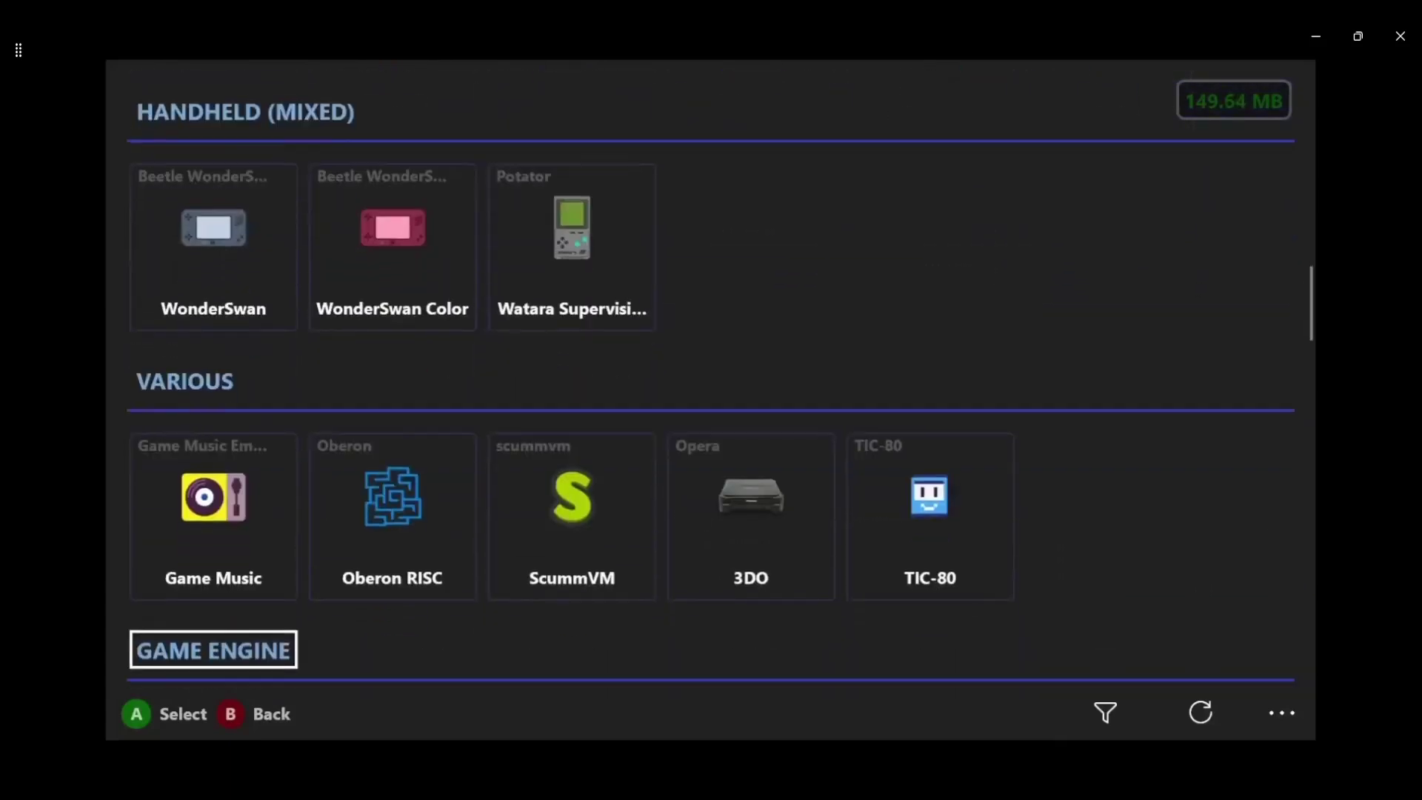
key(Down)
key(Down)
key(Down)
key(Down)
key(Down)
key(Down)
key(Down)
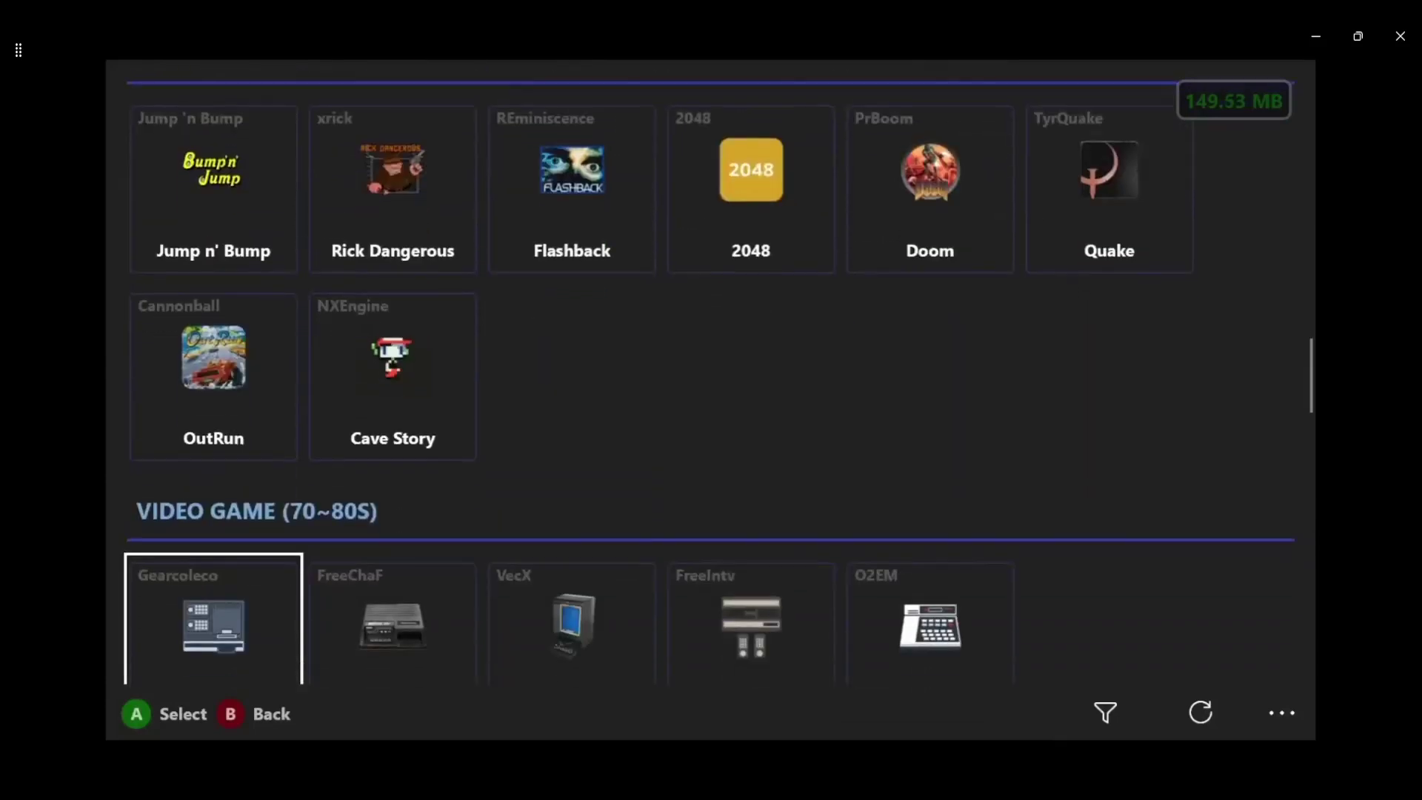
key(Down)
key(Down)
key(Down)
key(Down)
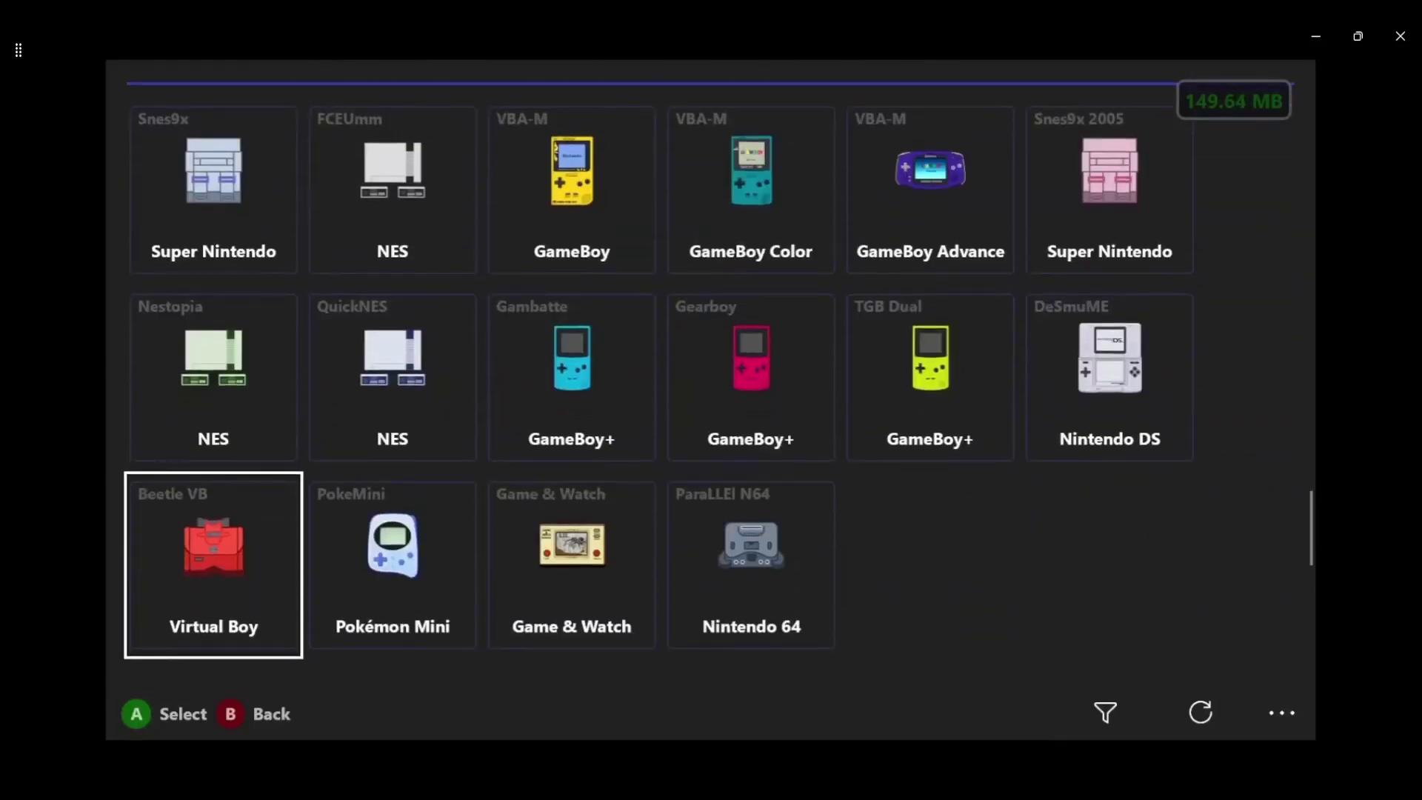
key(Up)
key(Return)
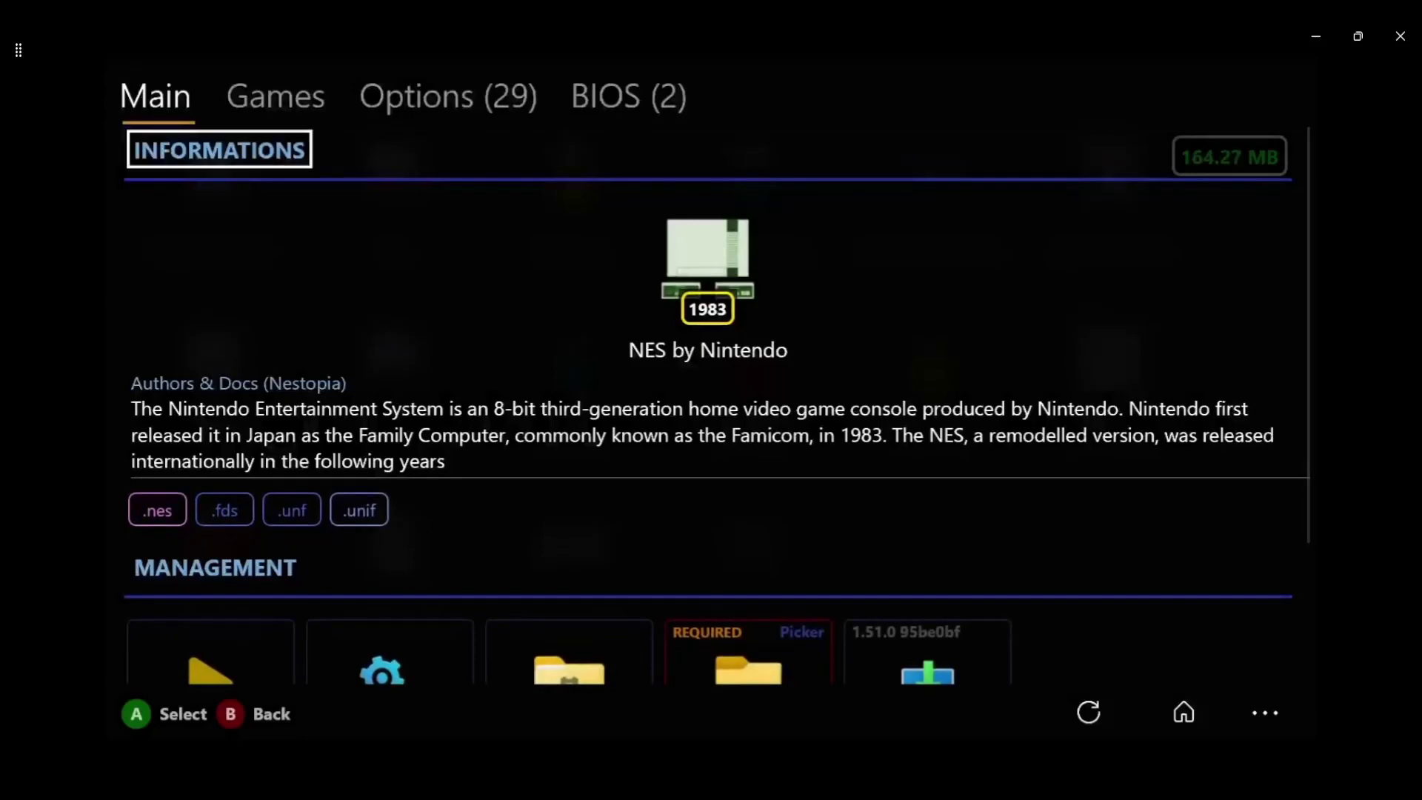
- Review the Nestopia core's supported file extensions and its management options, from Test Core to Online Update
key(Down)
key(Down)
key(Right)
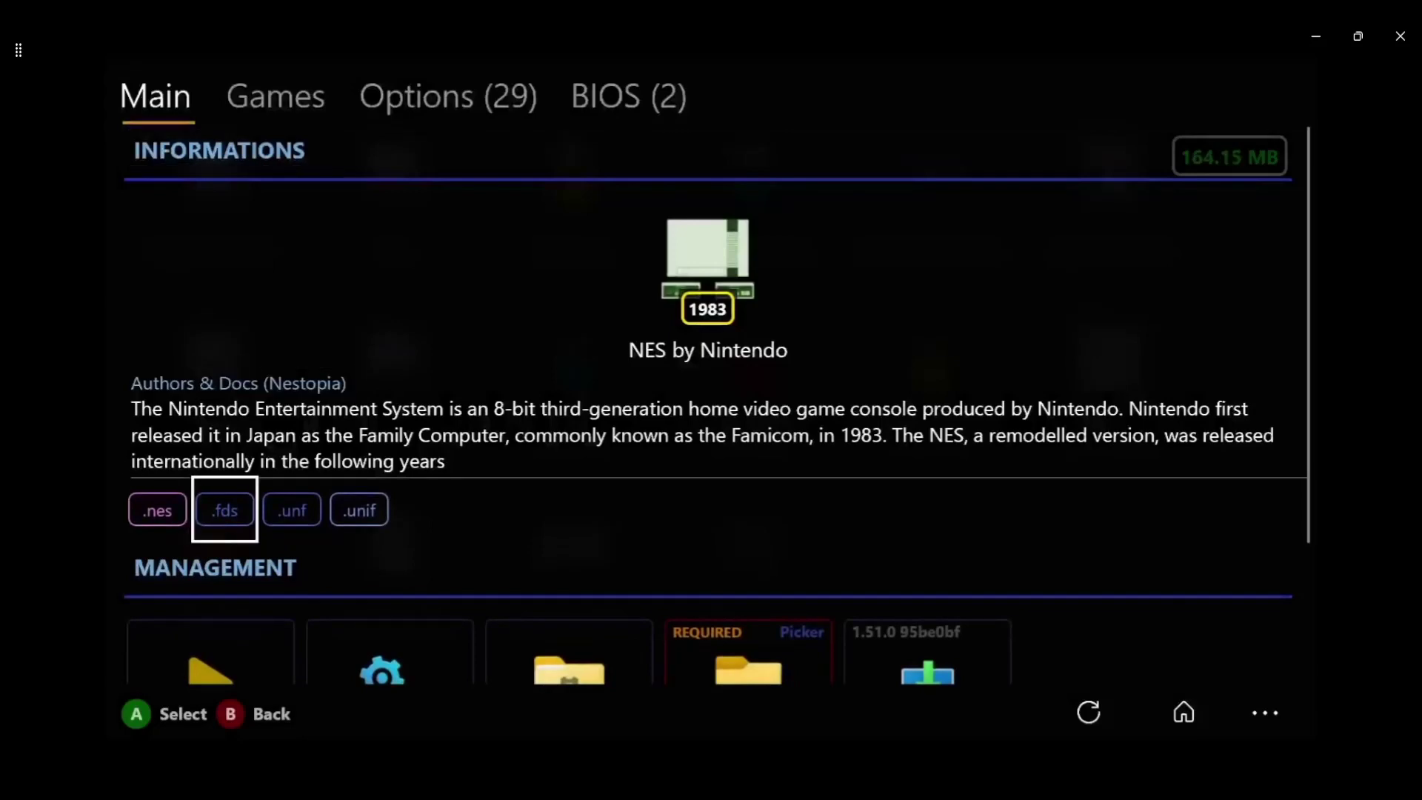
key(Down)
key(Down)
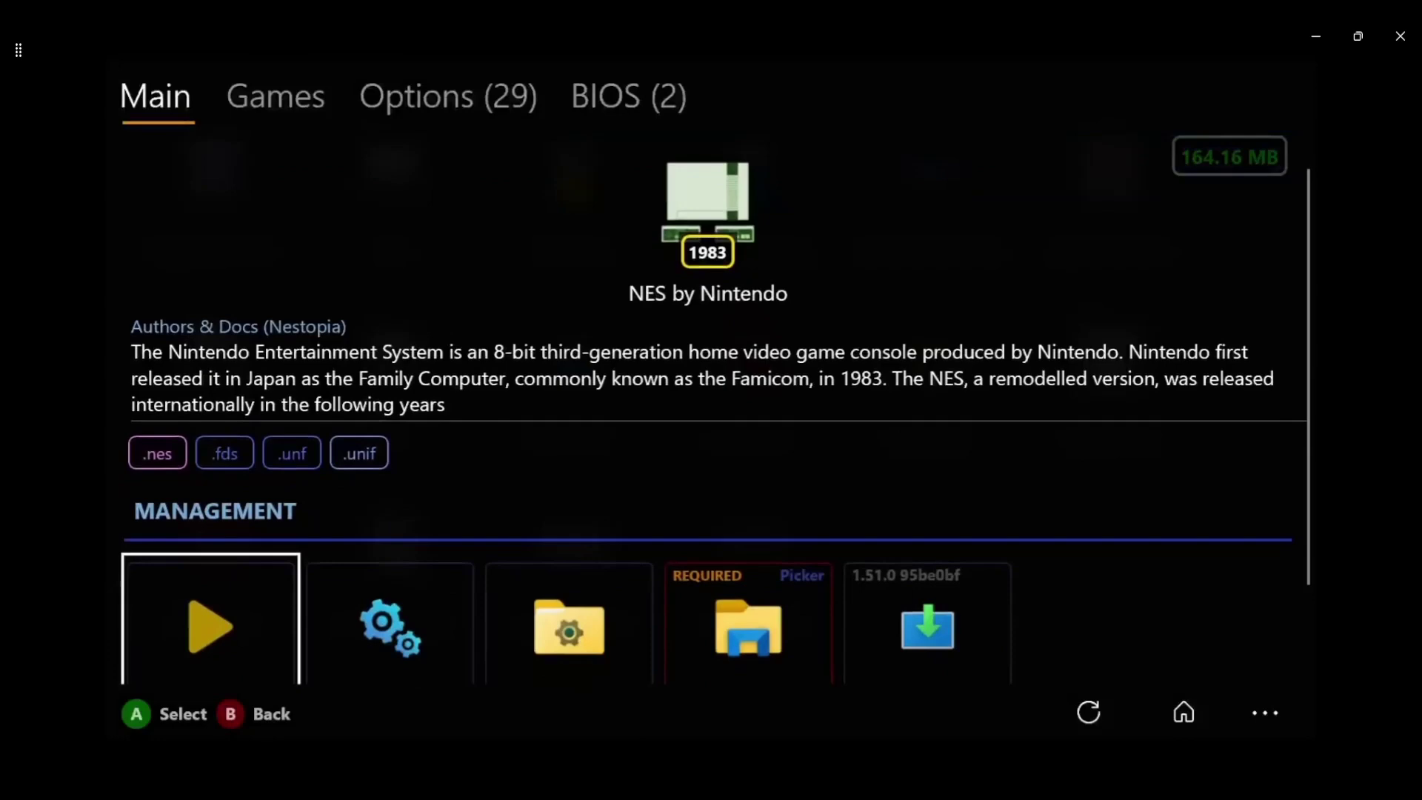
key(Right)
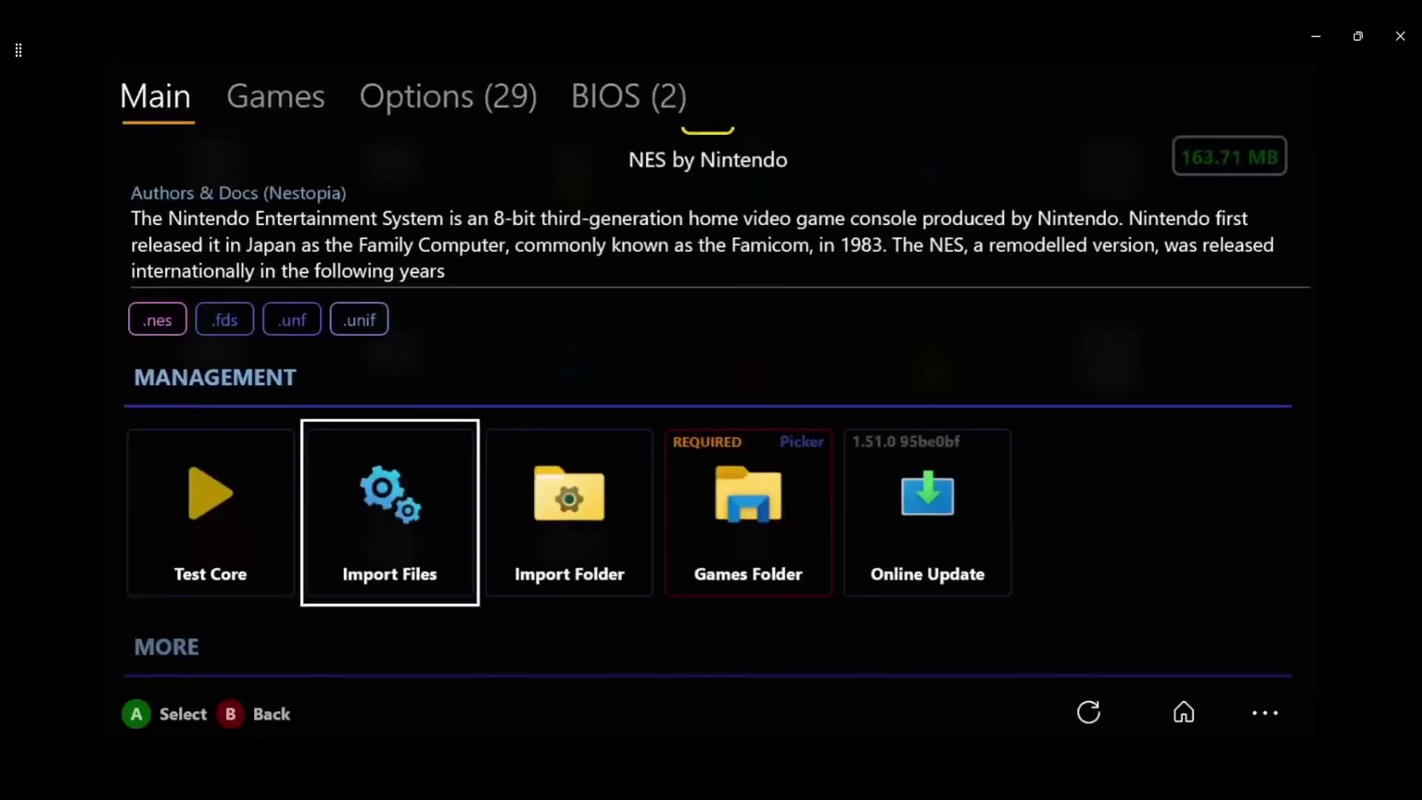
key(Right)
key(Right)
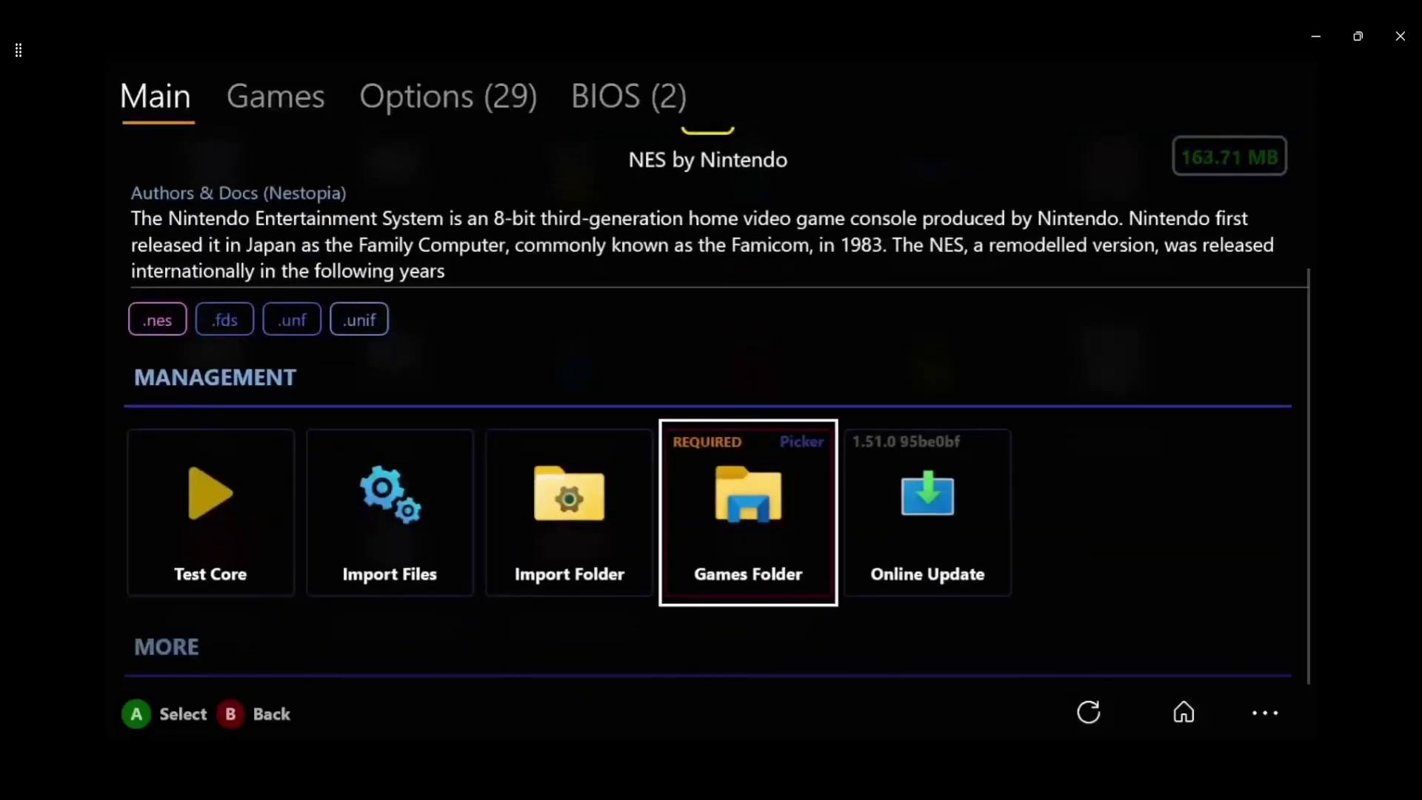
key(Right)
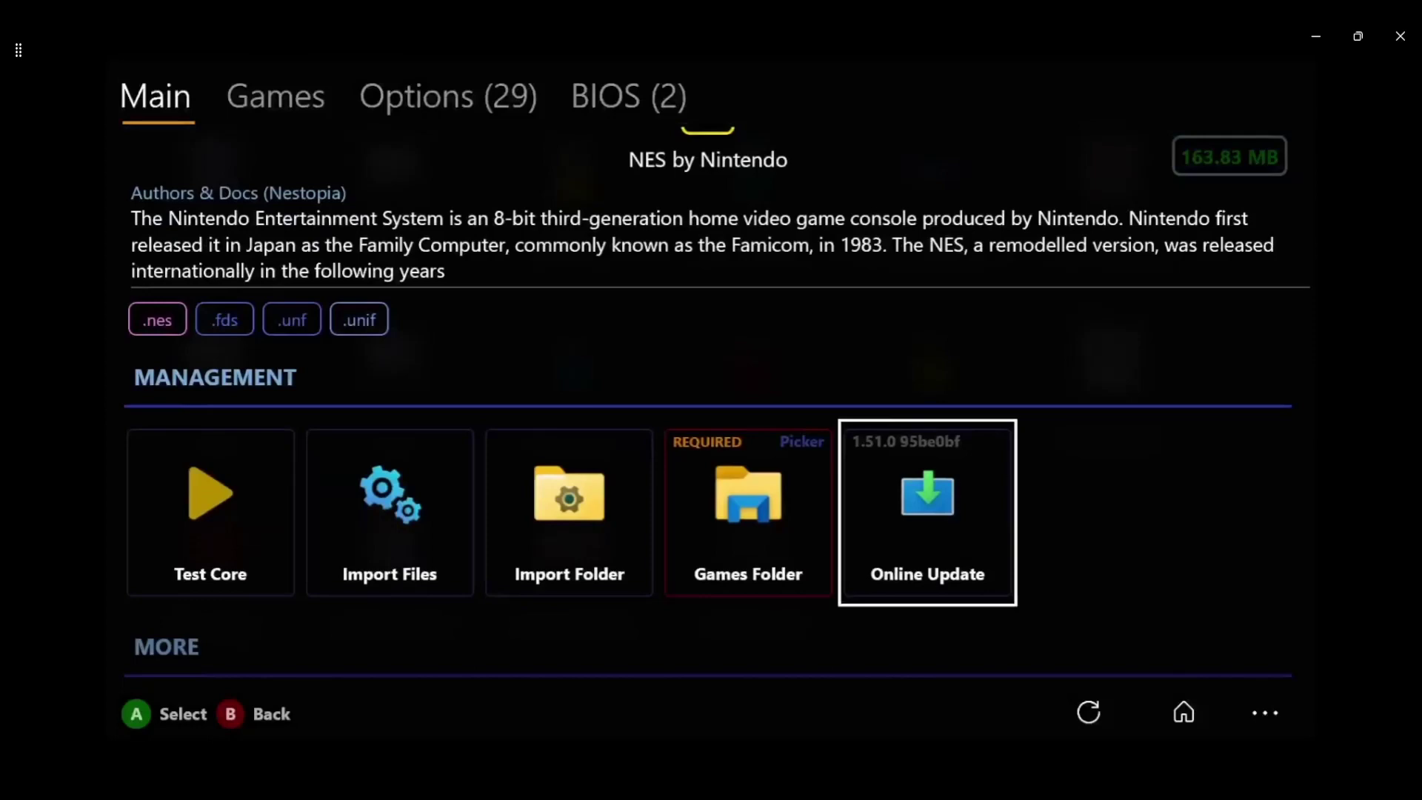
- Run the online update check for the Nestopia core
key(Left)
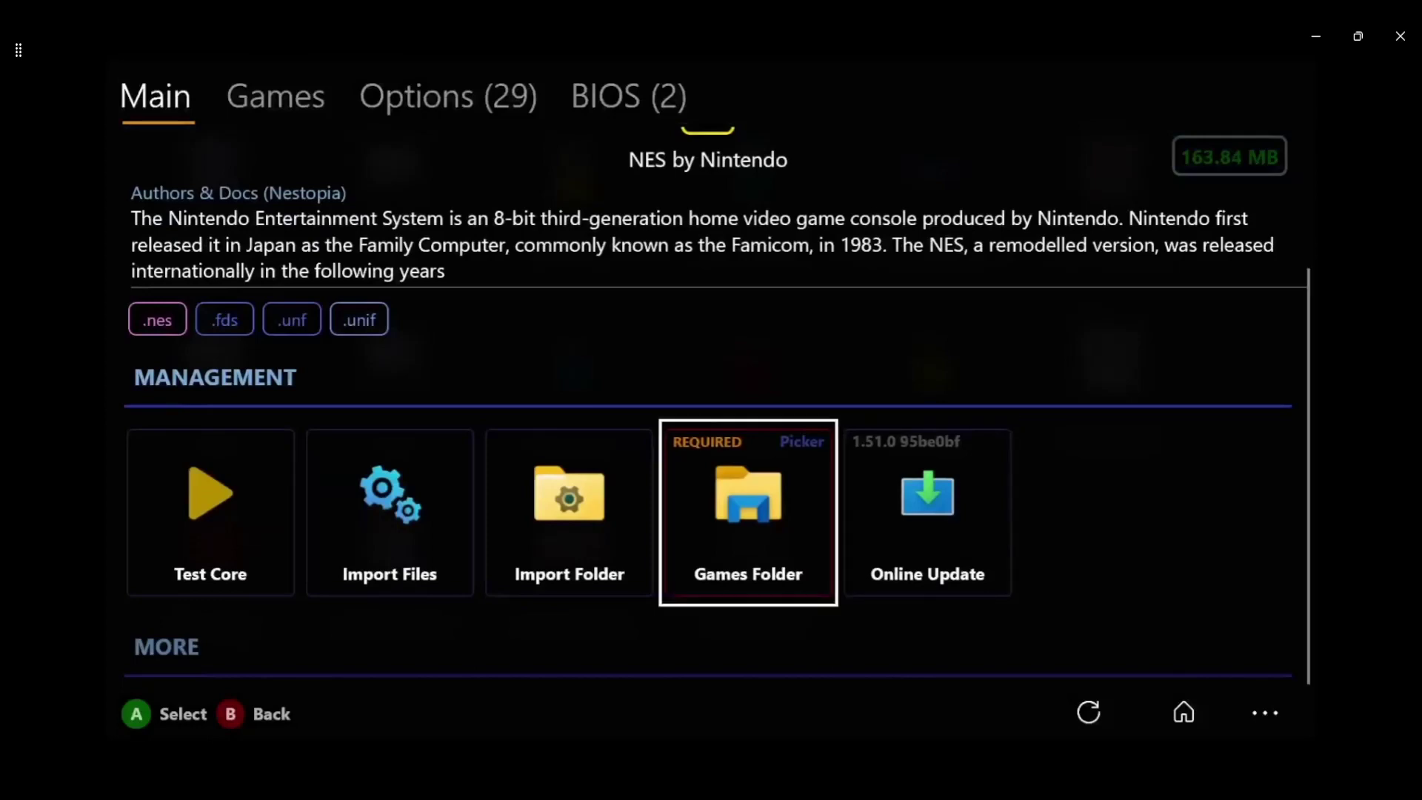
key(Right)
key(Return)
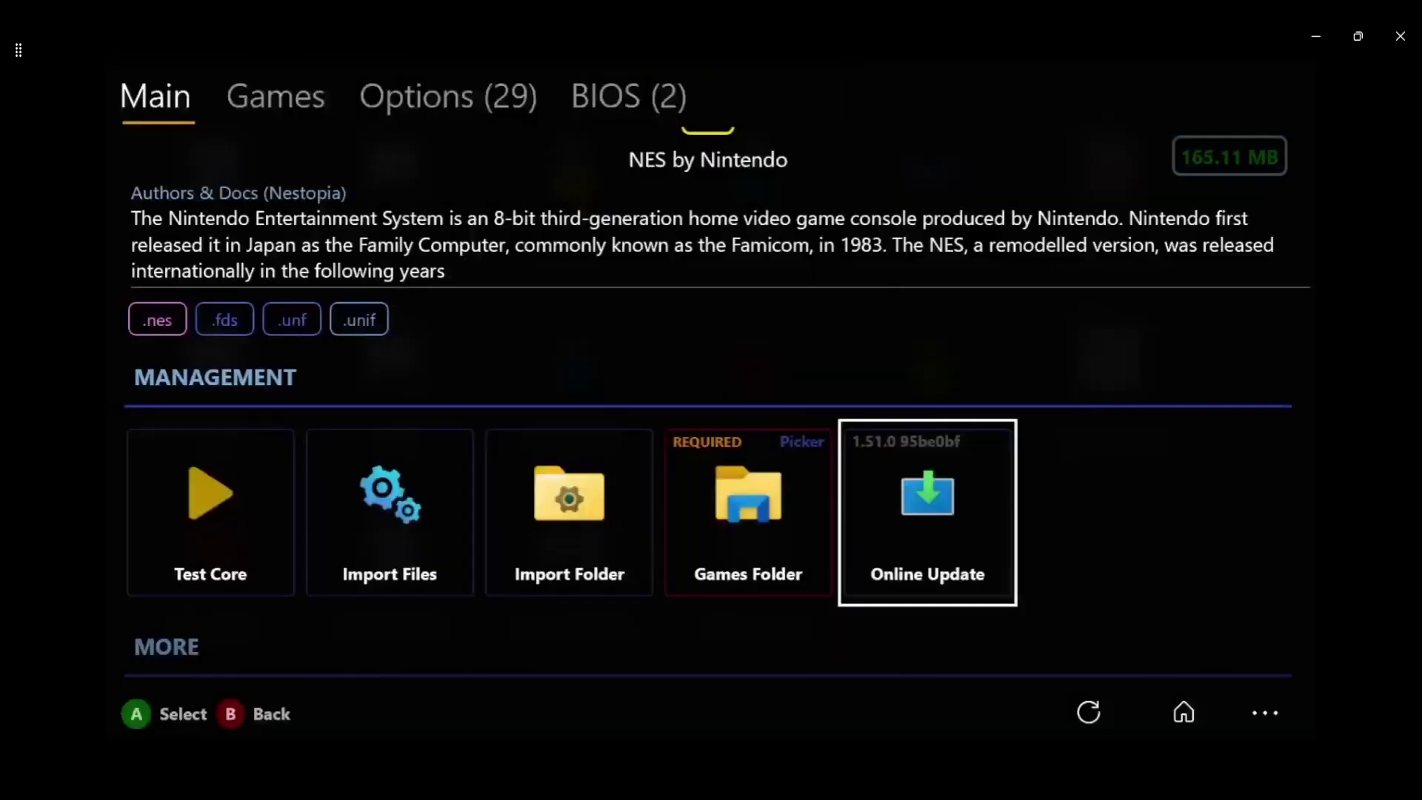
- Switch from the Nestopia core's management options to its games page
key(Left)
key(Left)
key(Left)
key(Left)
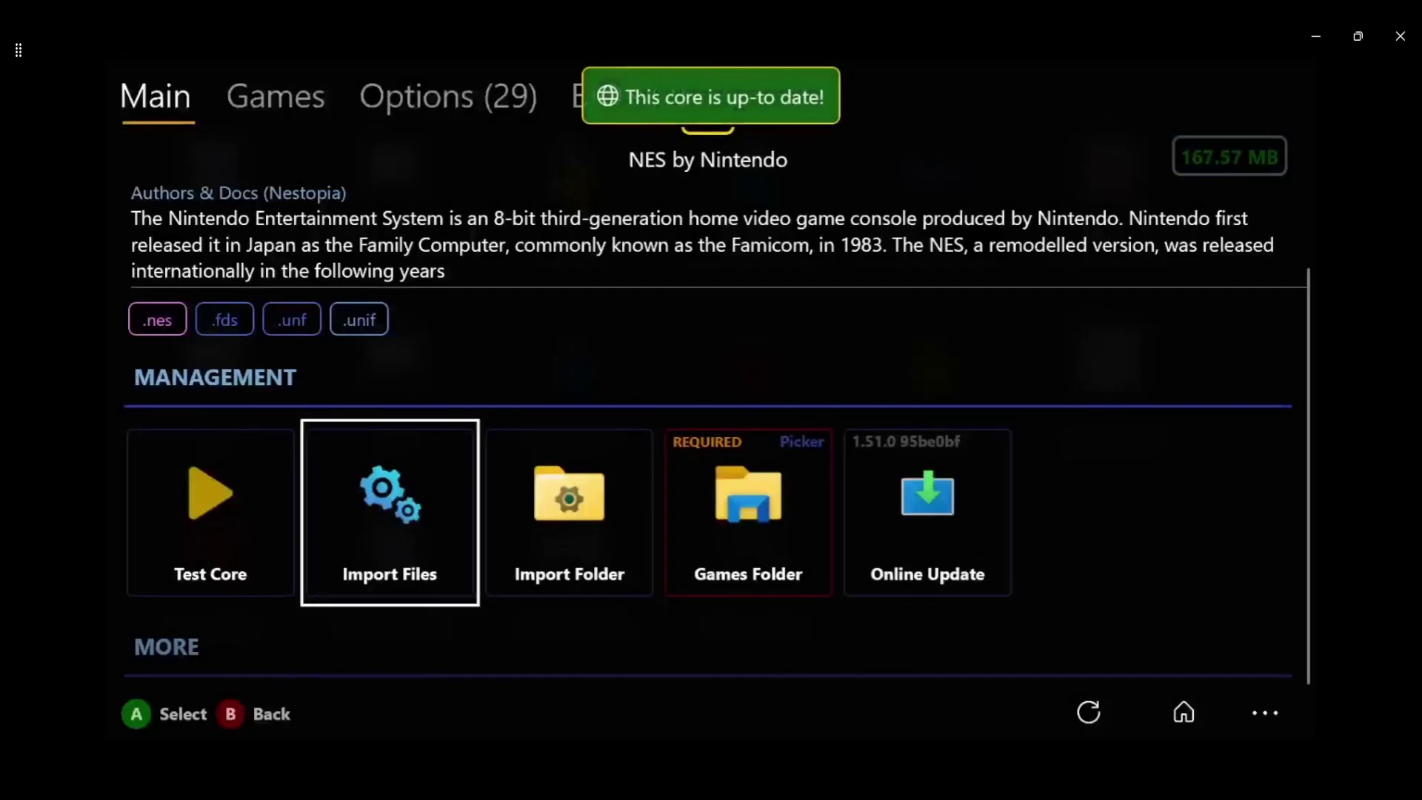
key(Down)
key(Down)
key(Up)
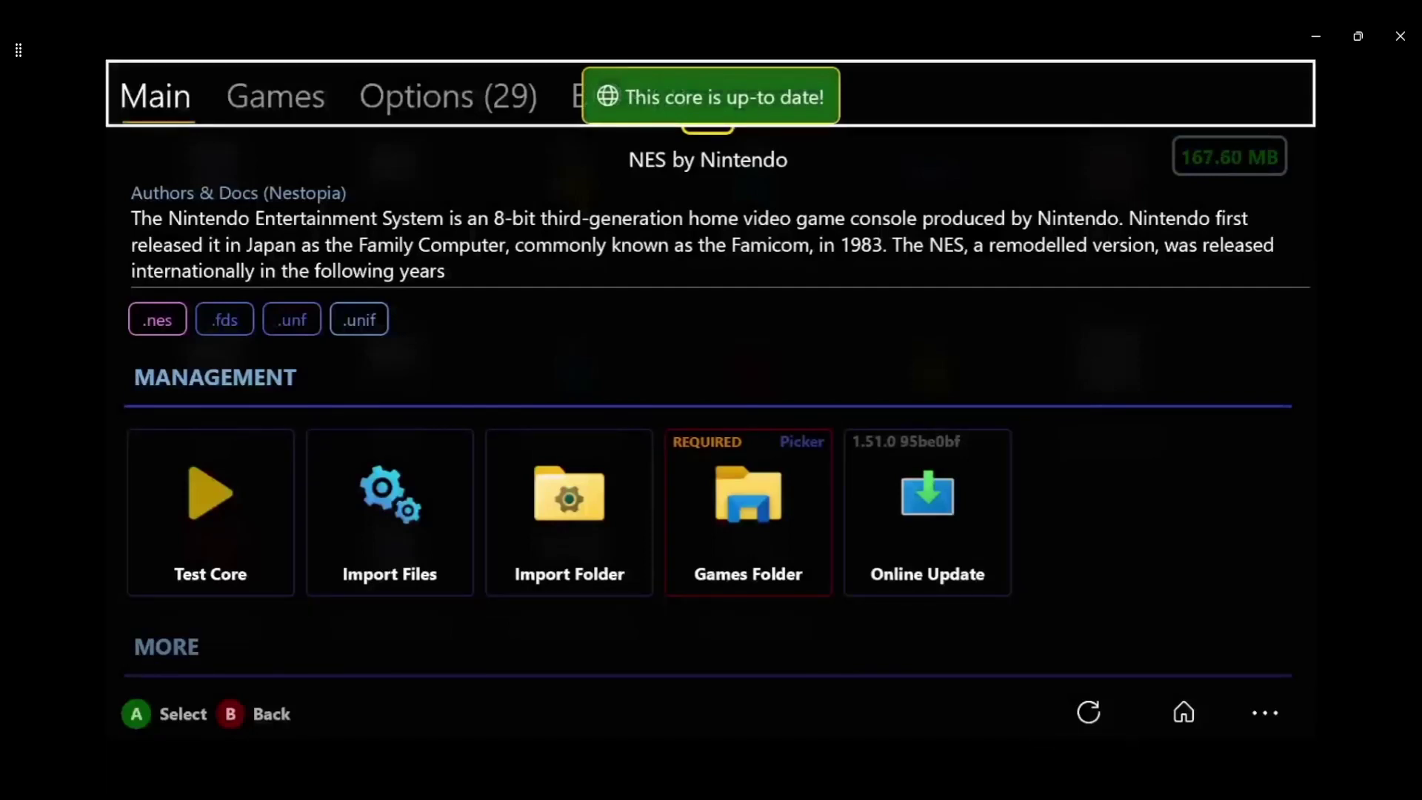
key(Down)
key(Up)
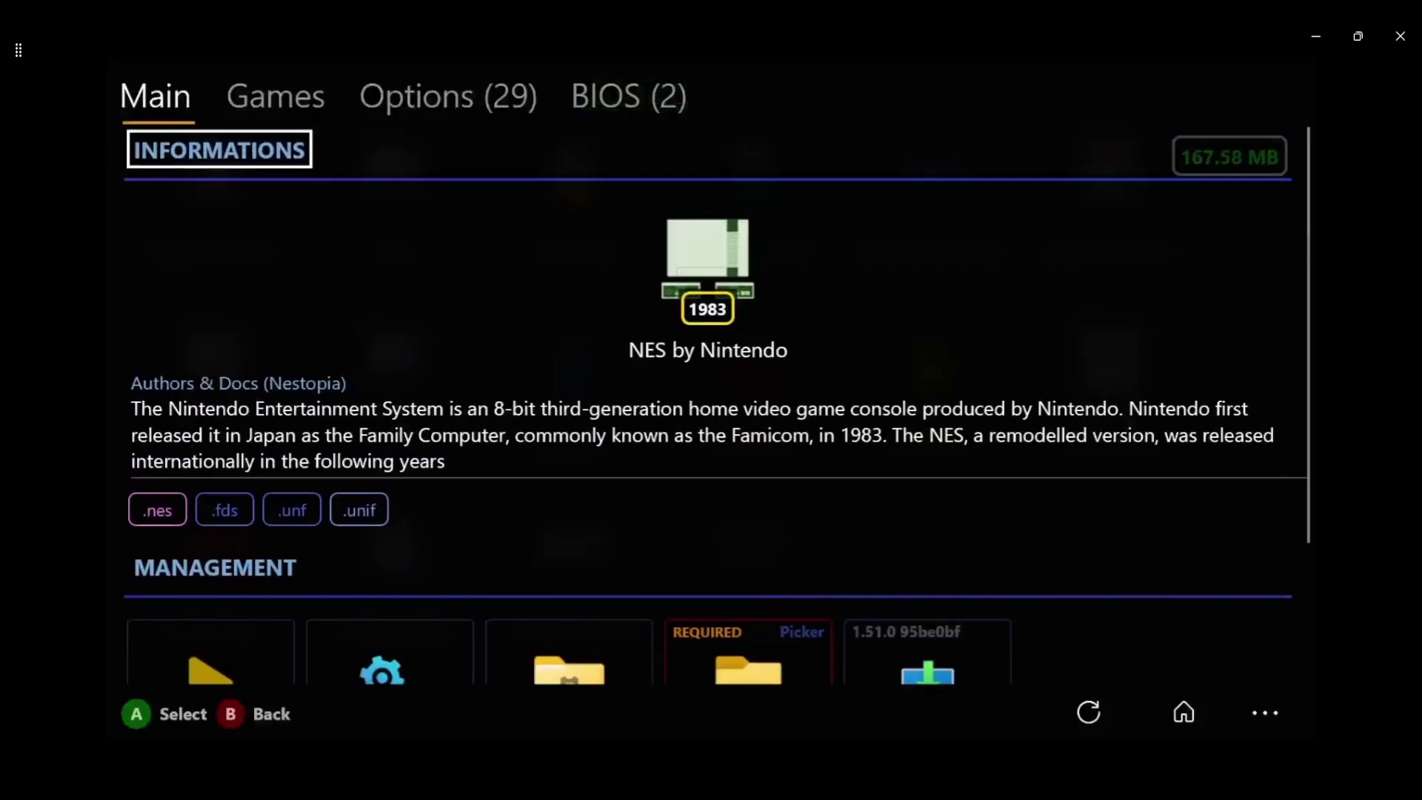
key(Up)
key(Right)
key(Down)
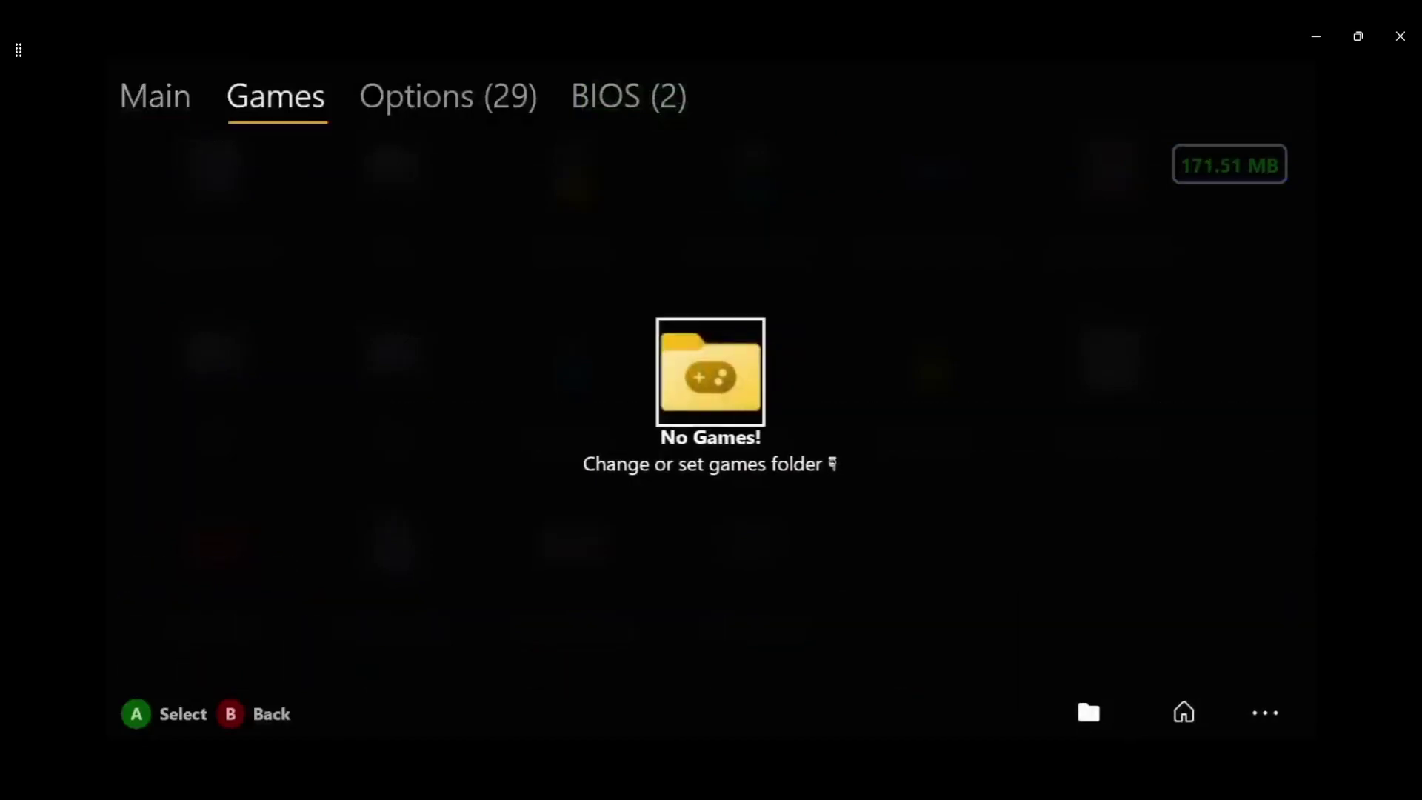
- Start choosing a games folder and browse to the external 2TB hard drive (D:)
key(Return)
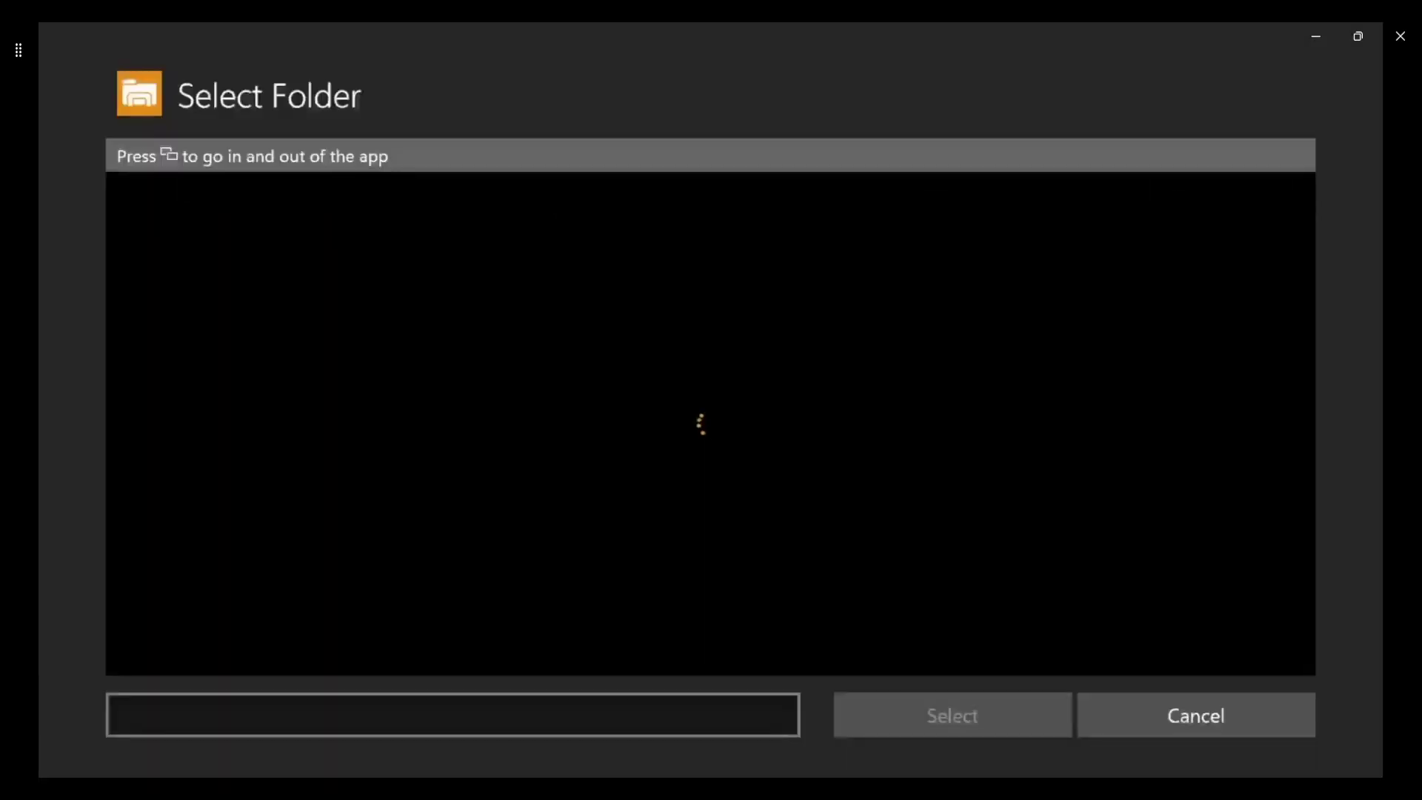
key(Down)
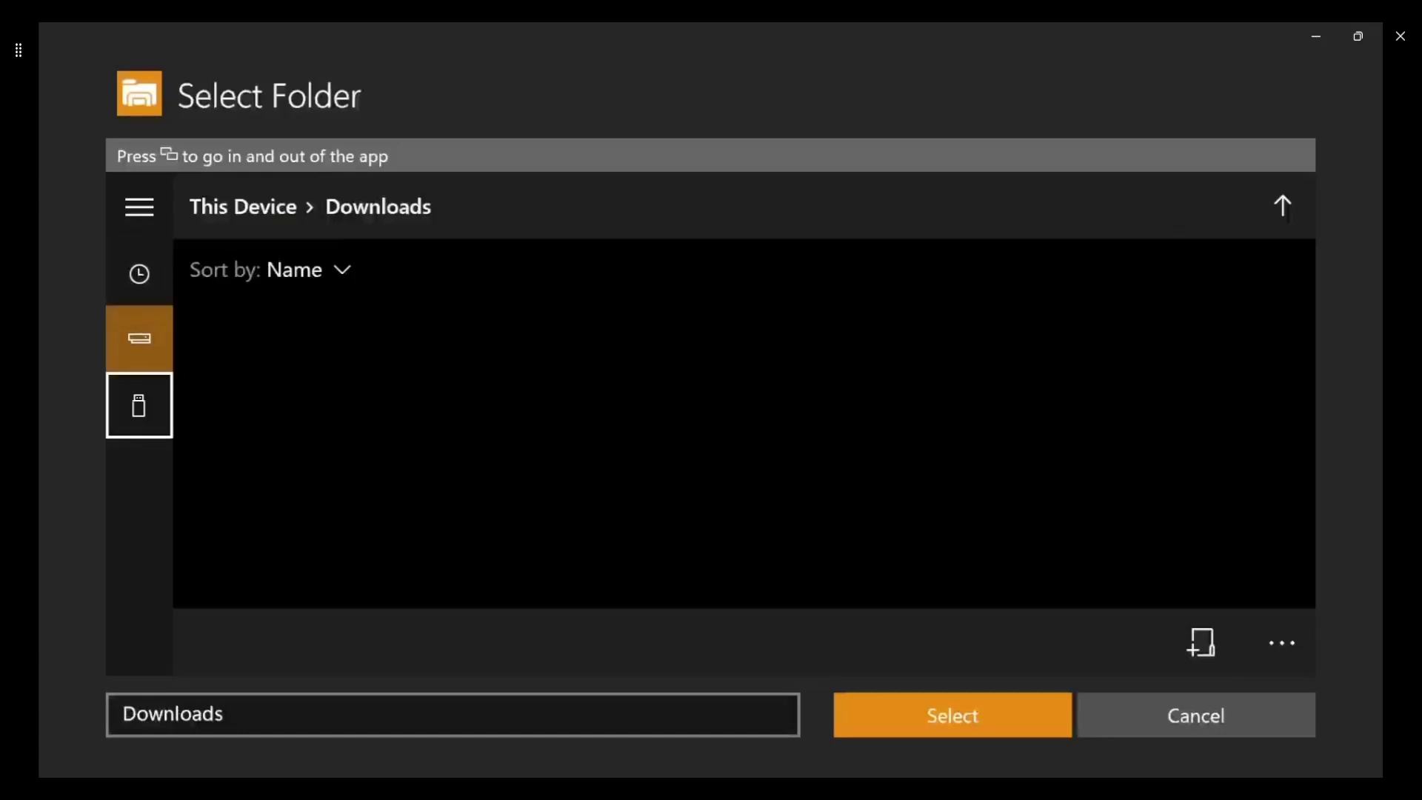
key(Return)
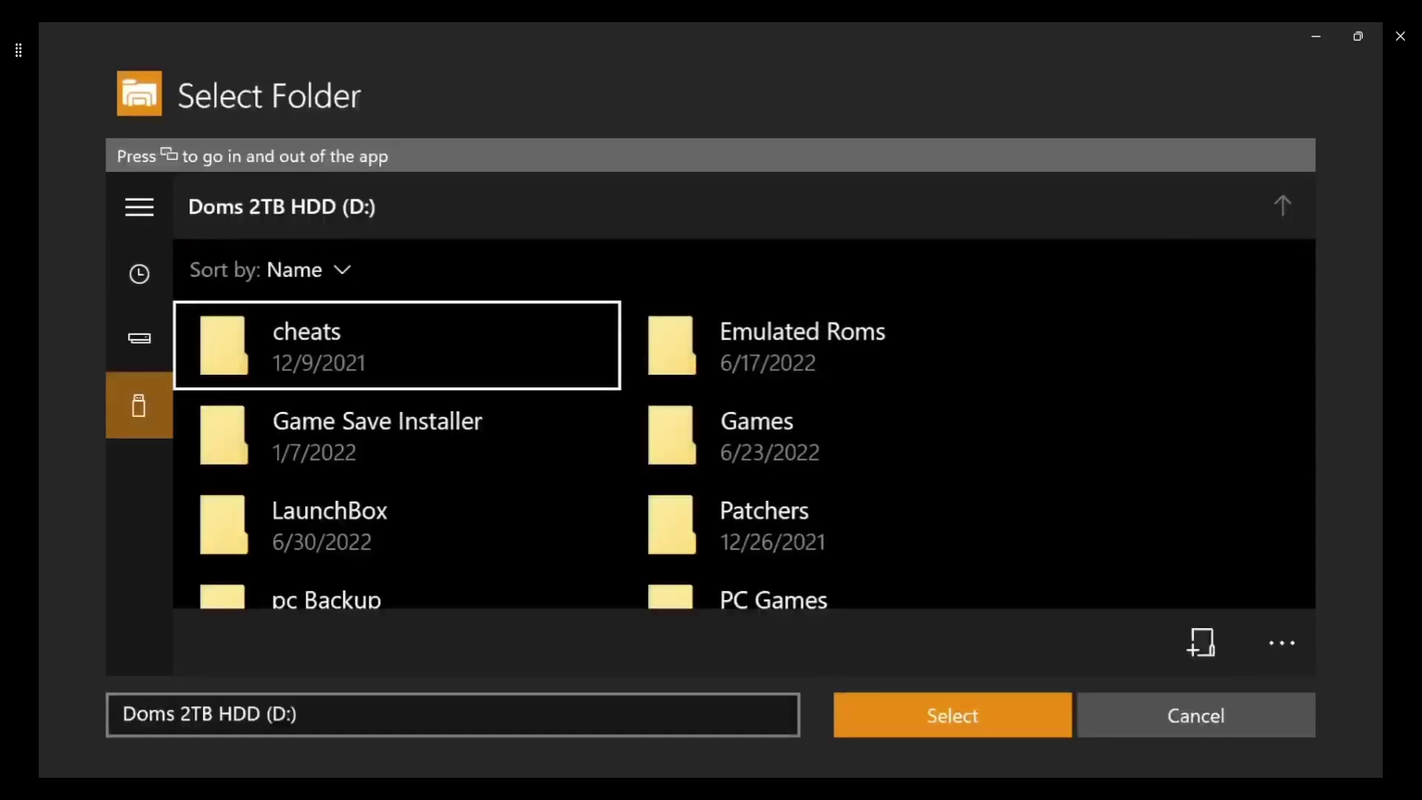
- Set the Nintendo - Nintendo Entertainment System folder inside Emulated Roms as the games folder
key(Right)
key(Return)
key(Down)
key(Down)
key(Right)
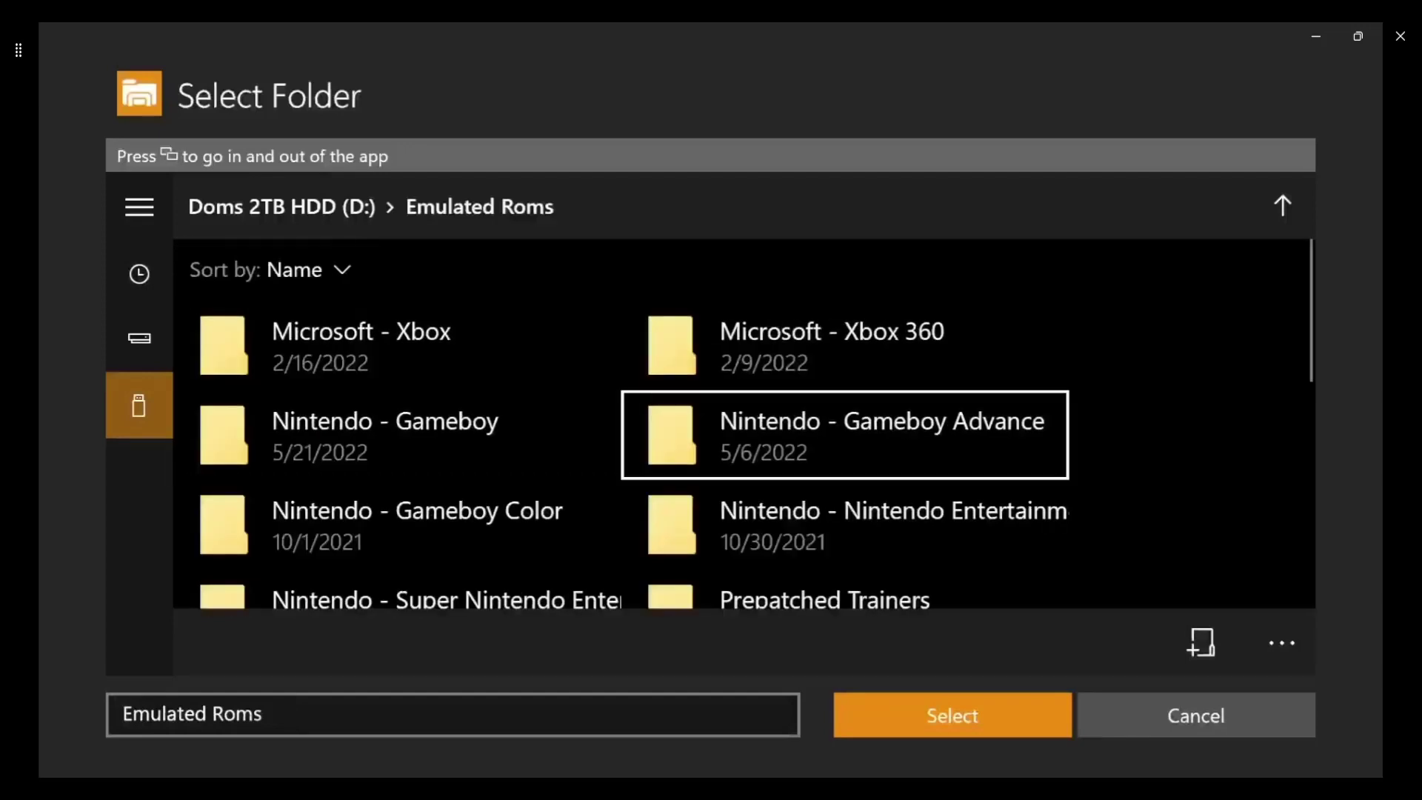
key(Down)
key(Return)
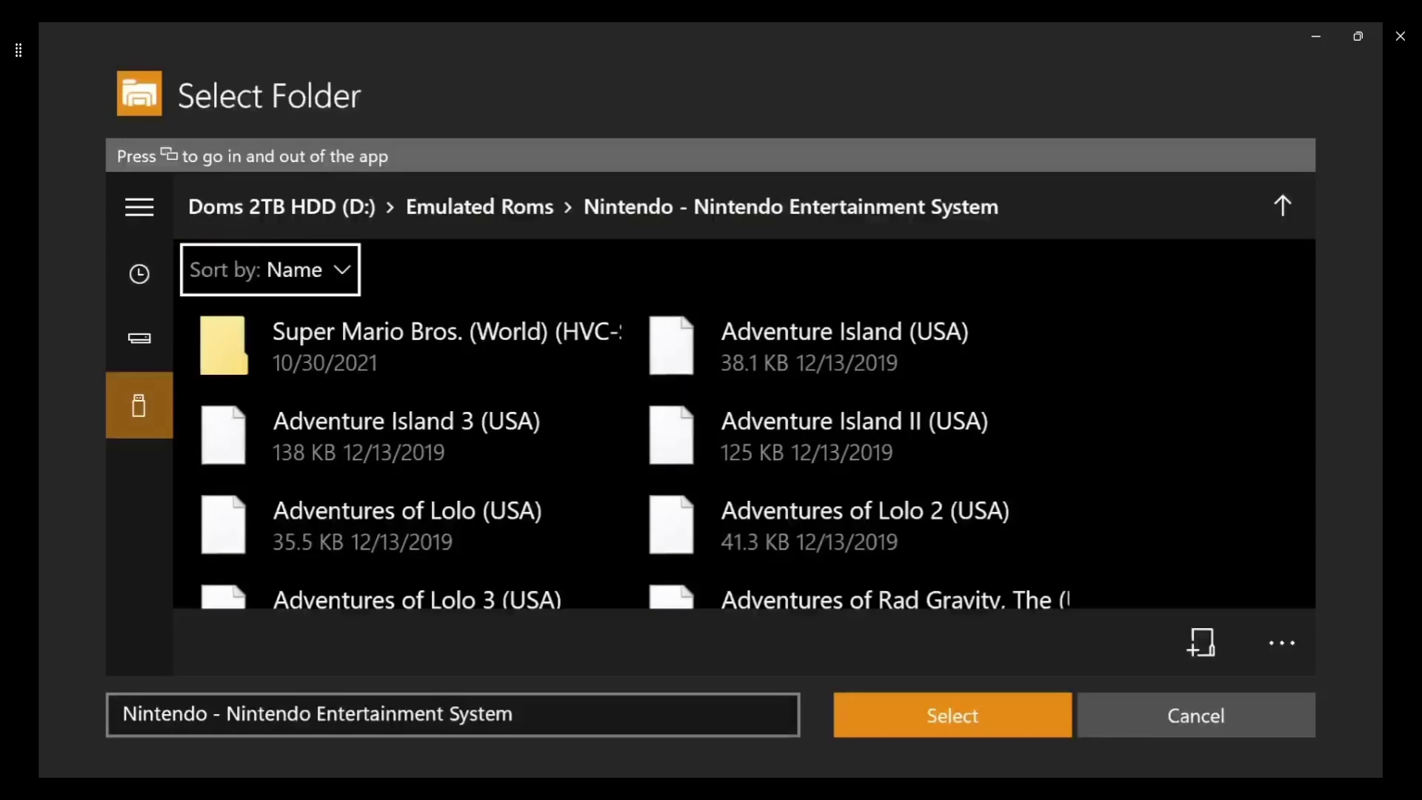
key(Tab)
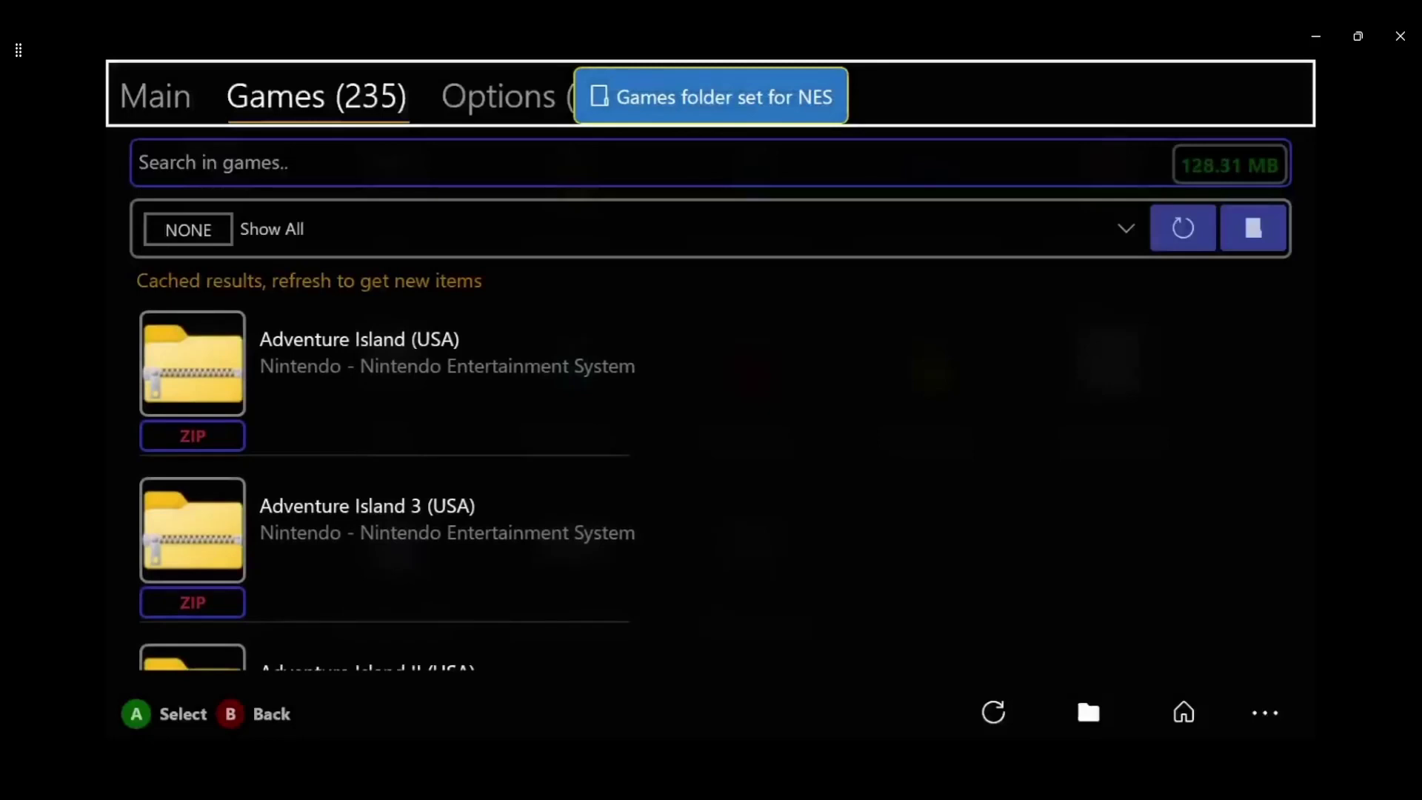
- Browse the list of NES games from Adventure Island down to Bionic Commando
key(Down)
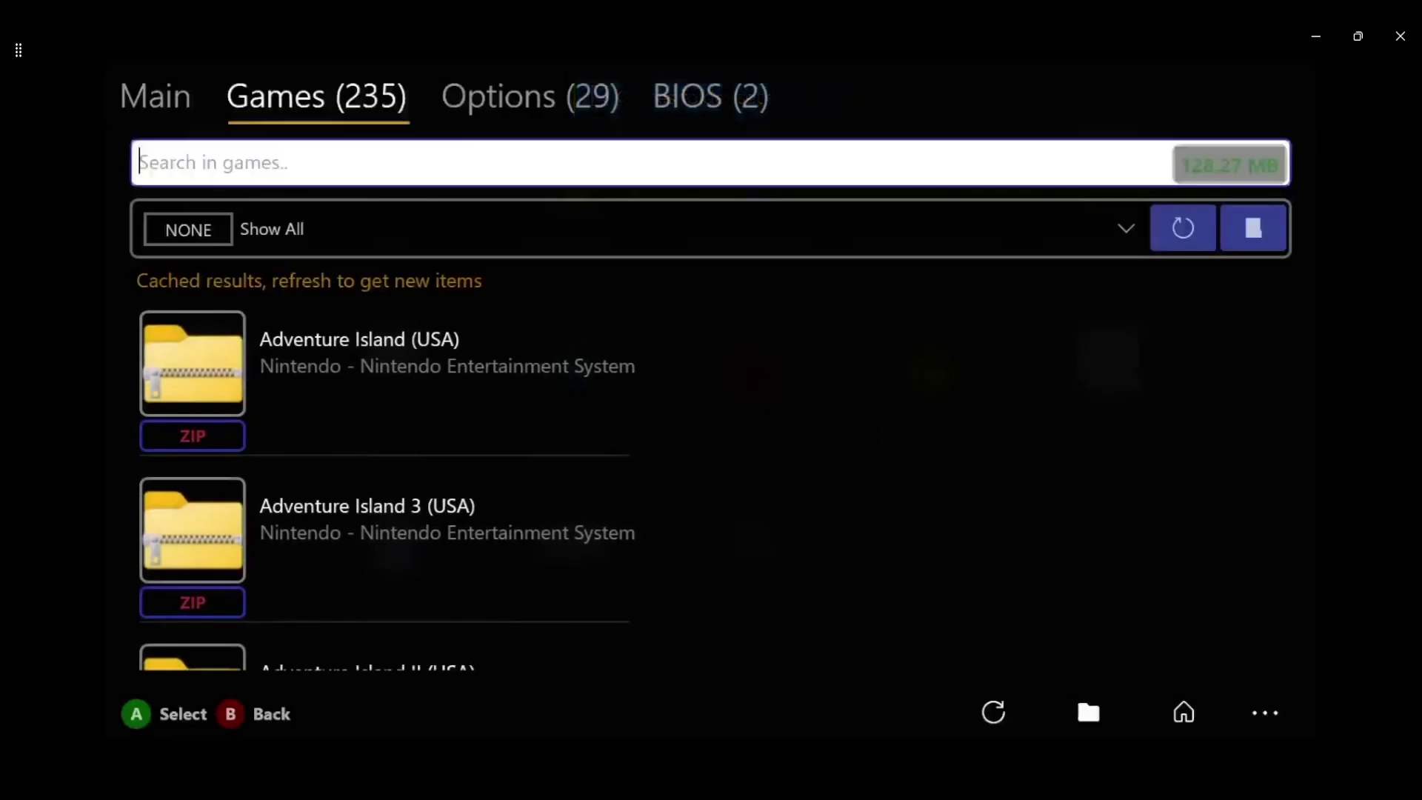
key(Down)
key(Down)
key(Down)
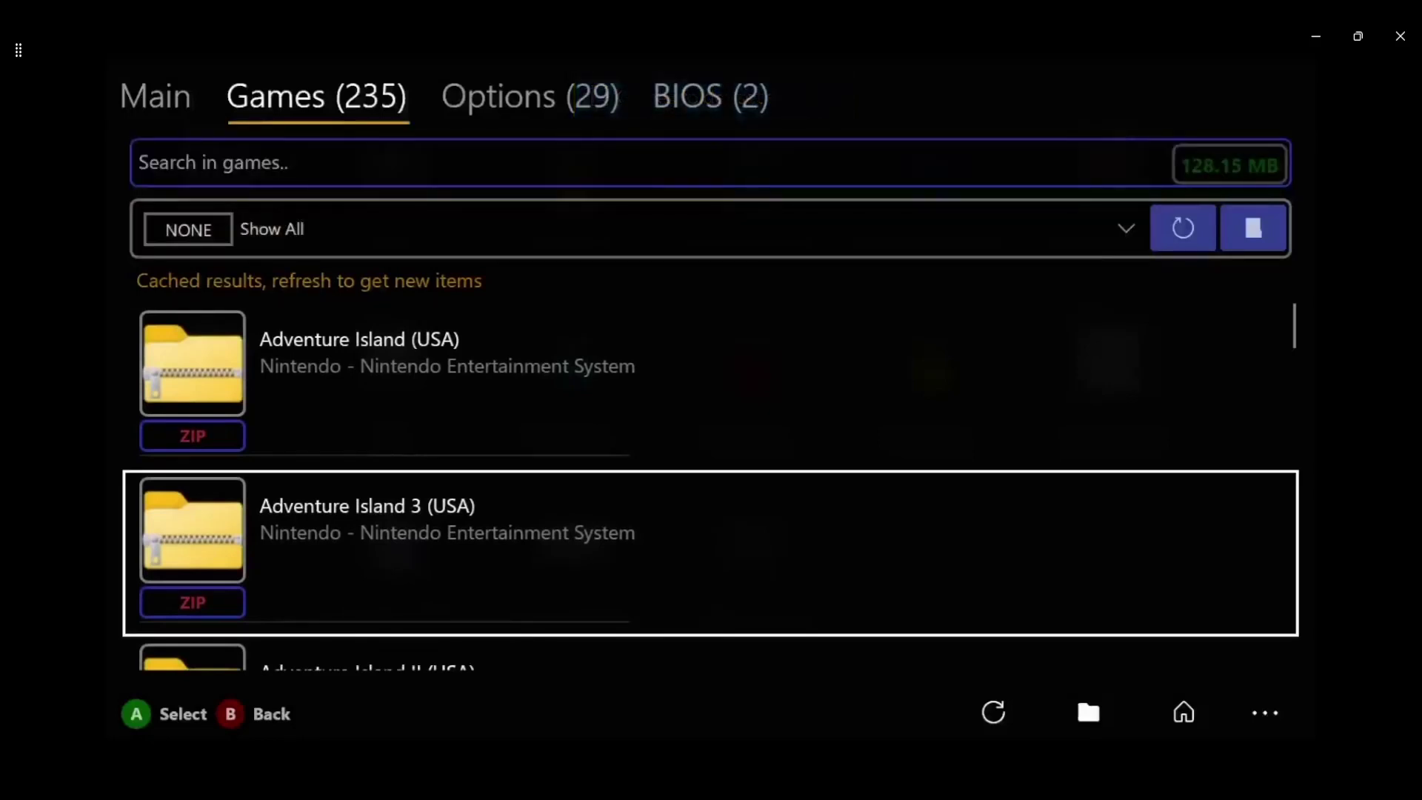
key(Down)
key(Down)
key(Down)
key(Down)
key(Down)
key(Down)
key(Down)
key(Down)
key(Down)
key(Down)
key(Down)
key(Down)
key(Down)
key(Down)
key(Down)
key(Down)
key(Down)
key(Down)
key(Down)
key(Down)
key(Down)
key(Down)
key(Down)
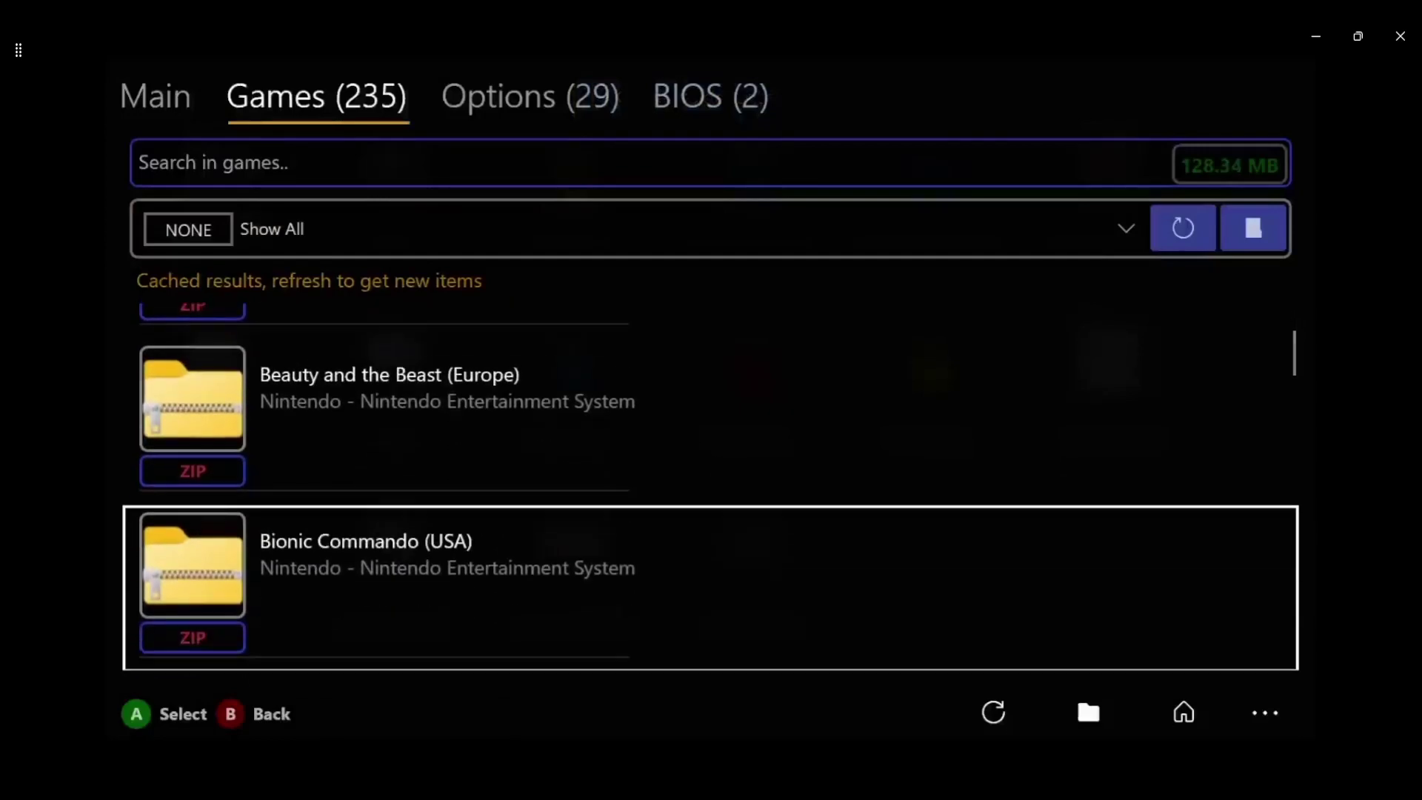
- Start playing Batman - The Video Game (USA), ignoring the missing BIOS files
key(Up)
key(Up)
key(Up)
key(Up)
key(Up)
key(Up)
key(Up)
key(Up)
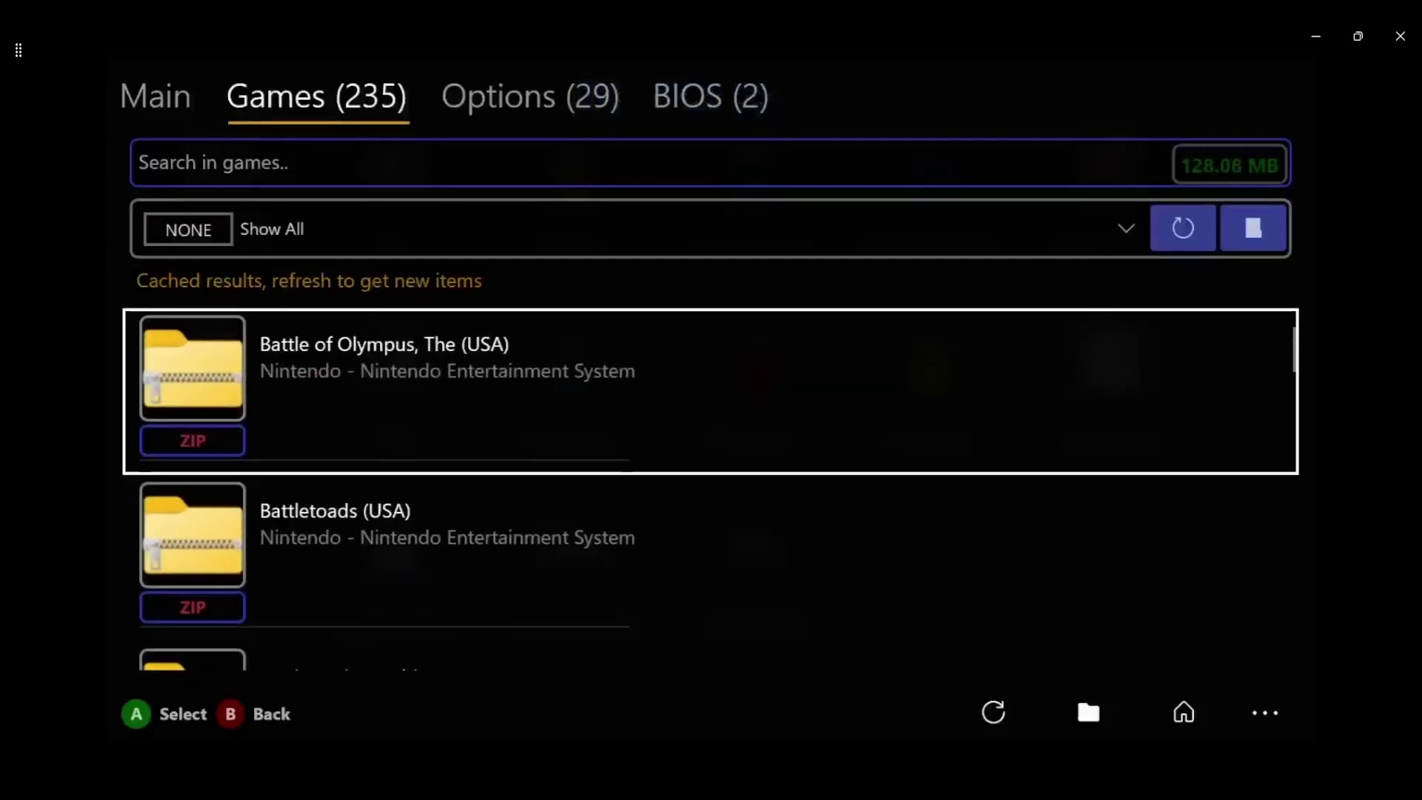
key(Up)
key(Down)
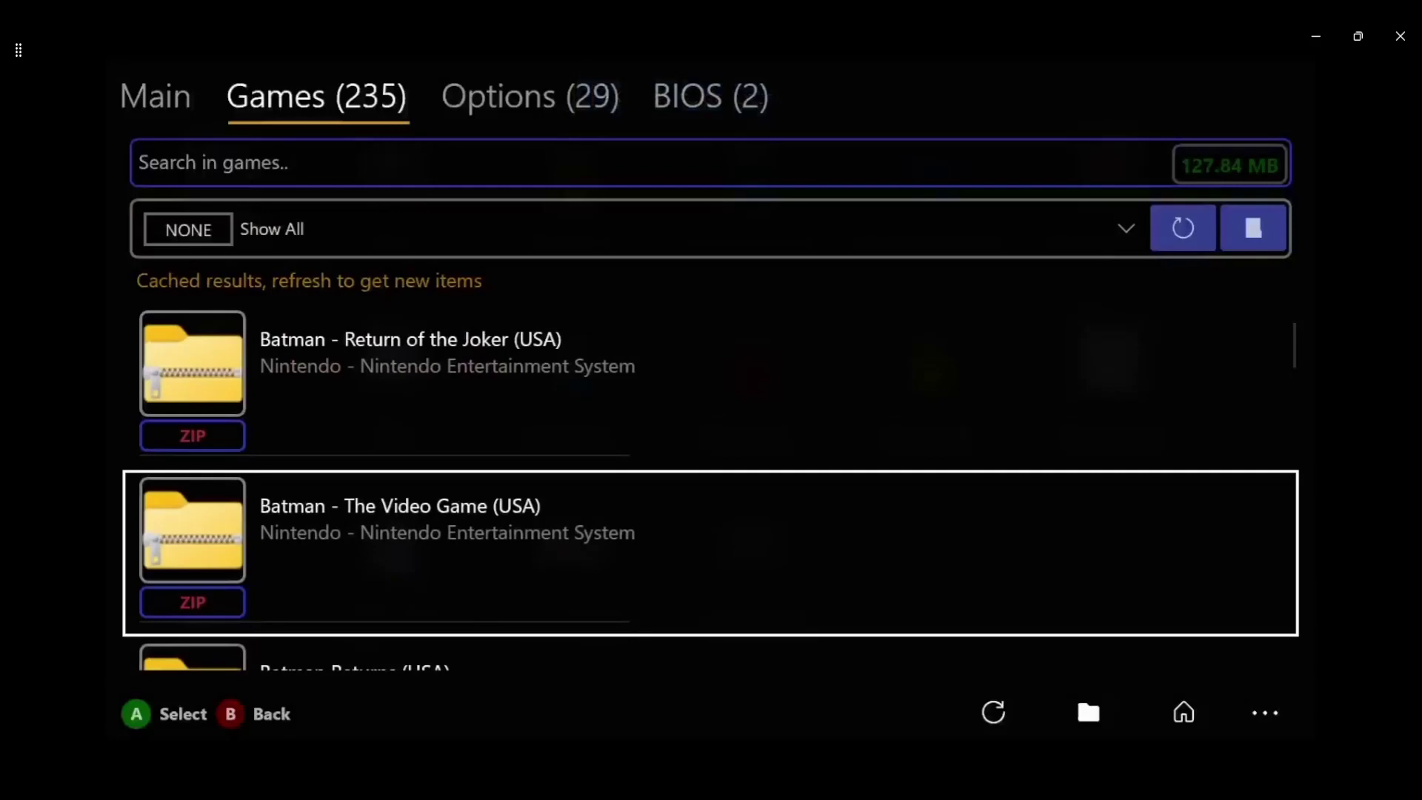
key(Return)
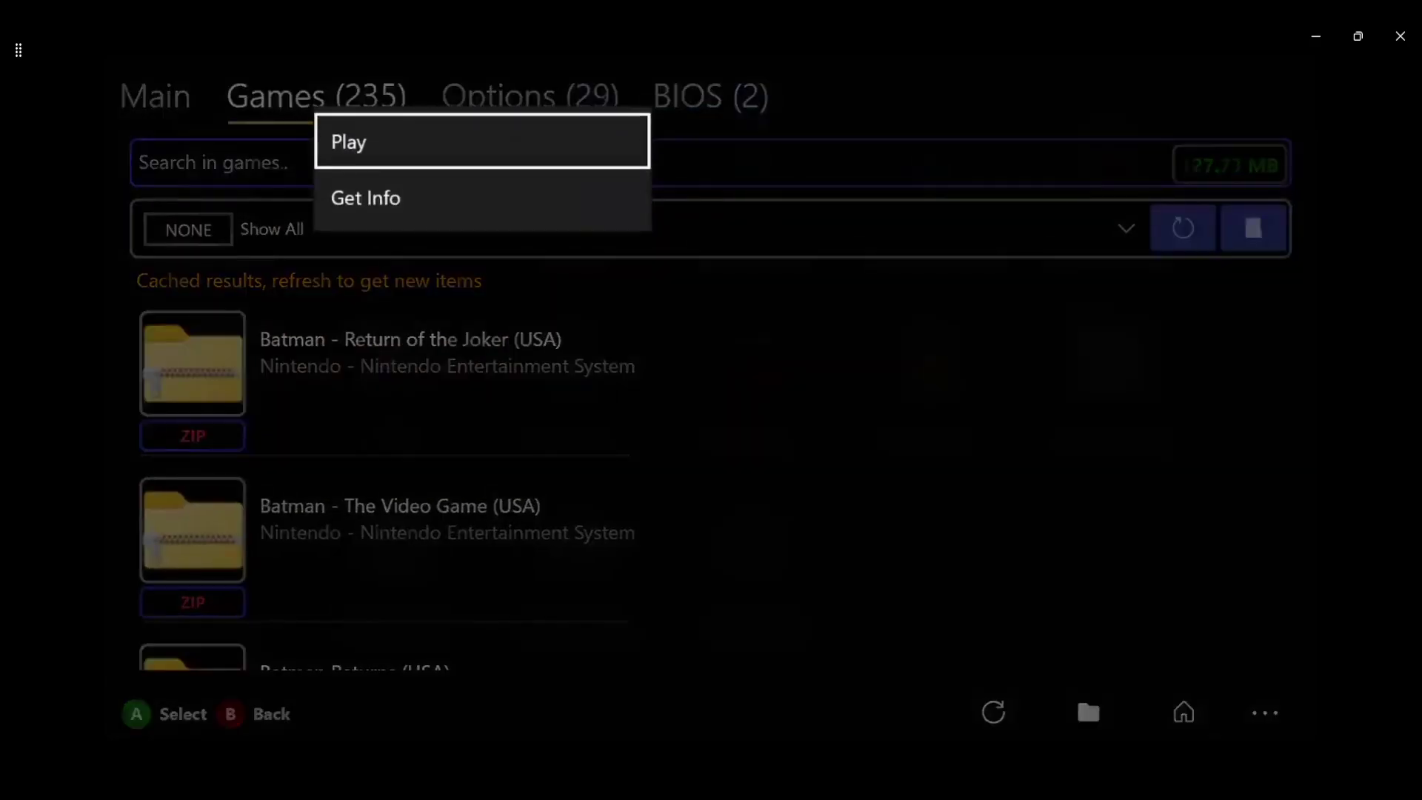
key(Return)
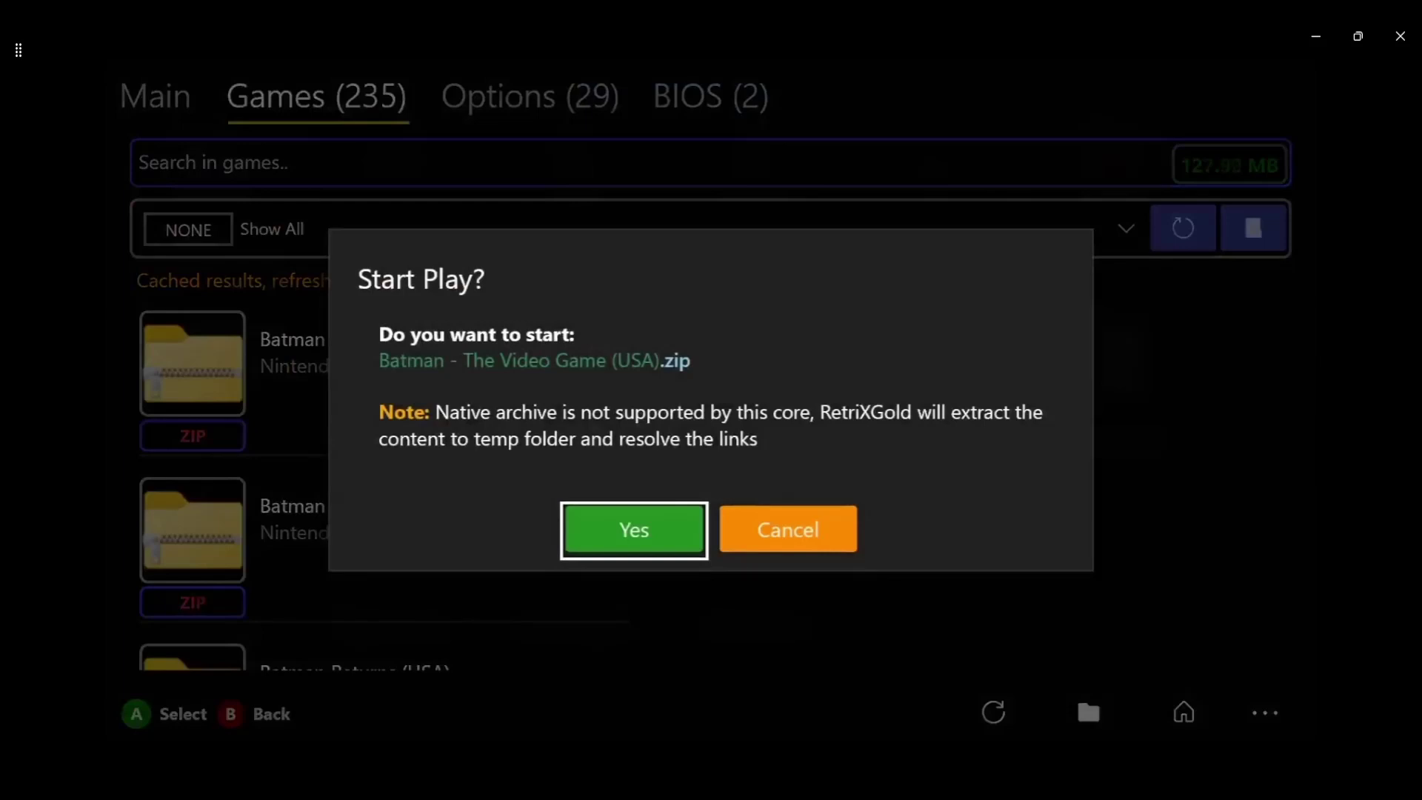
key(Return)
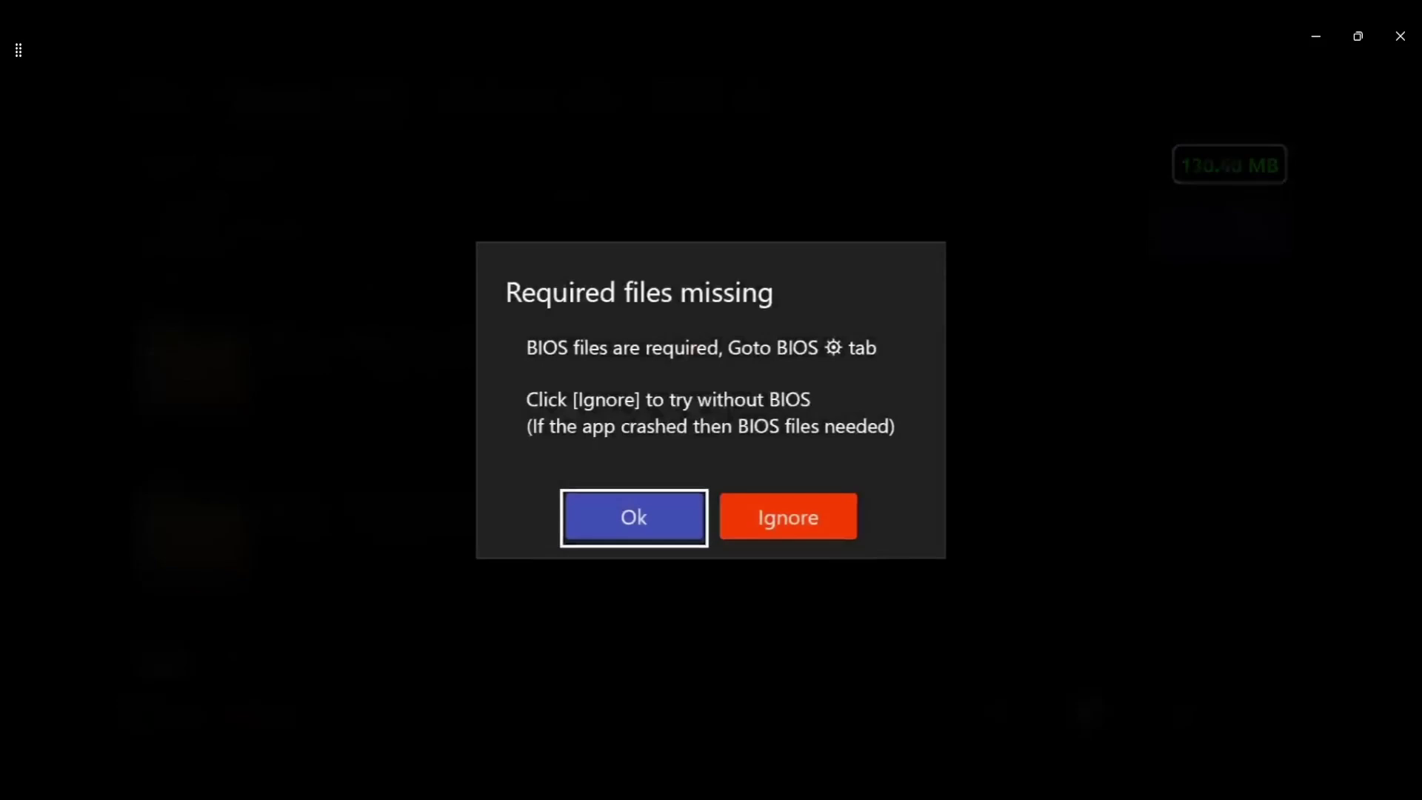
key(Right)
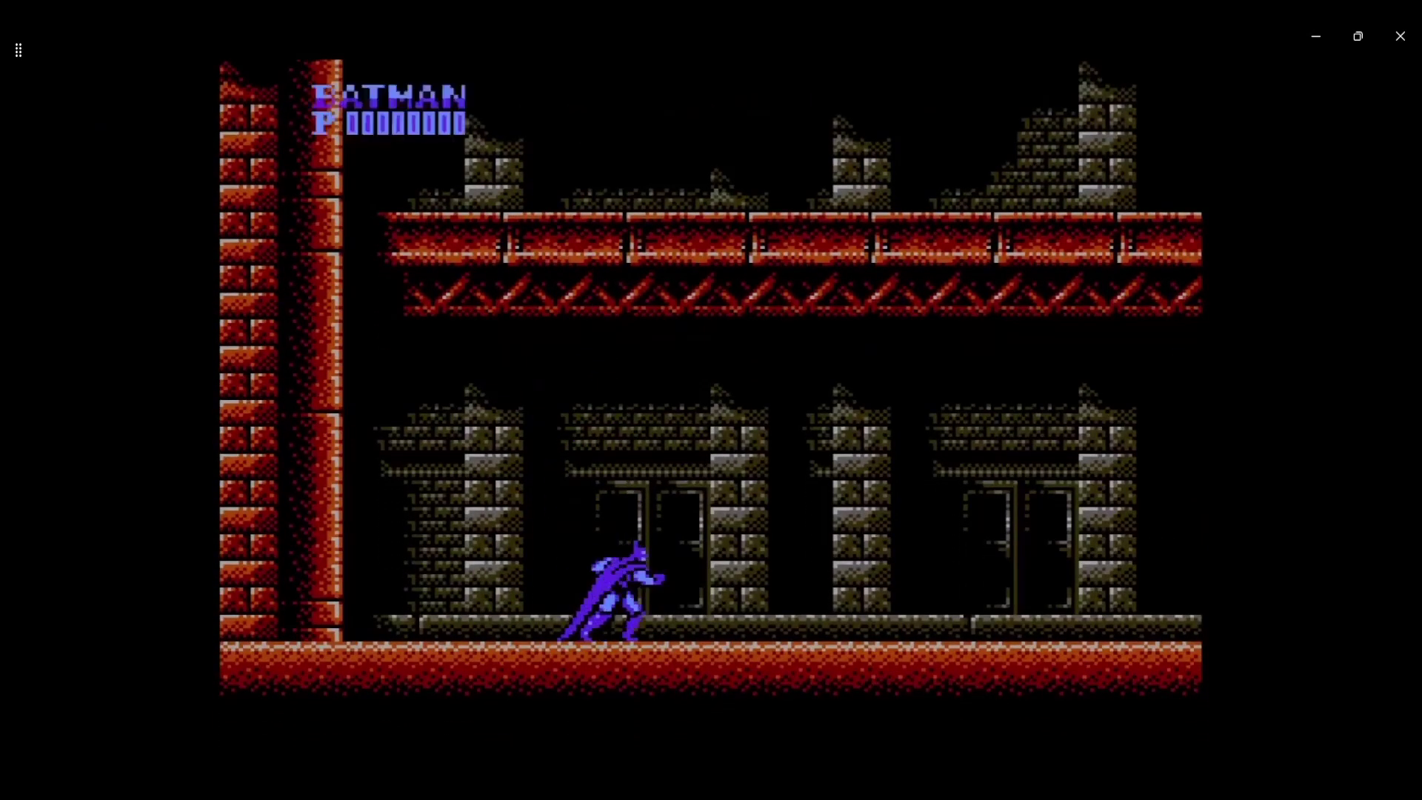
key(x)
key(Right)
key(x)
key(Left)
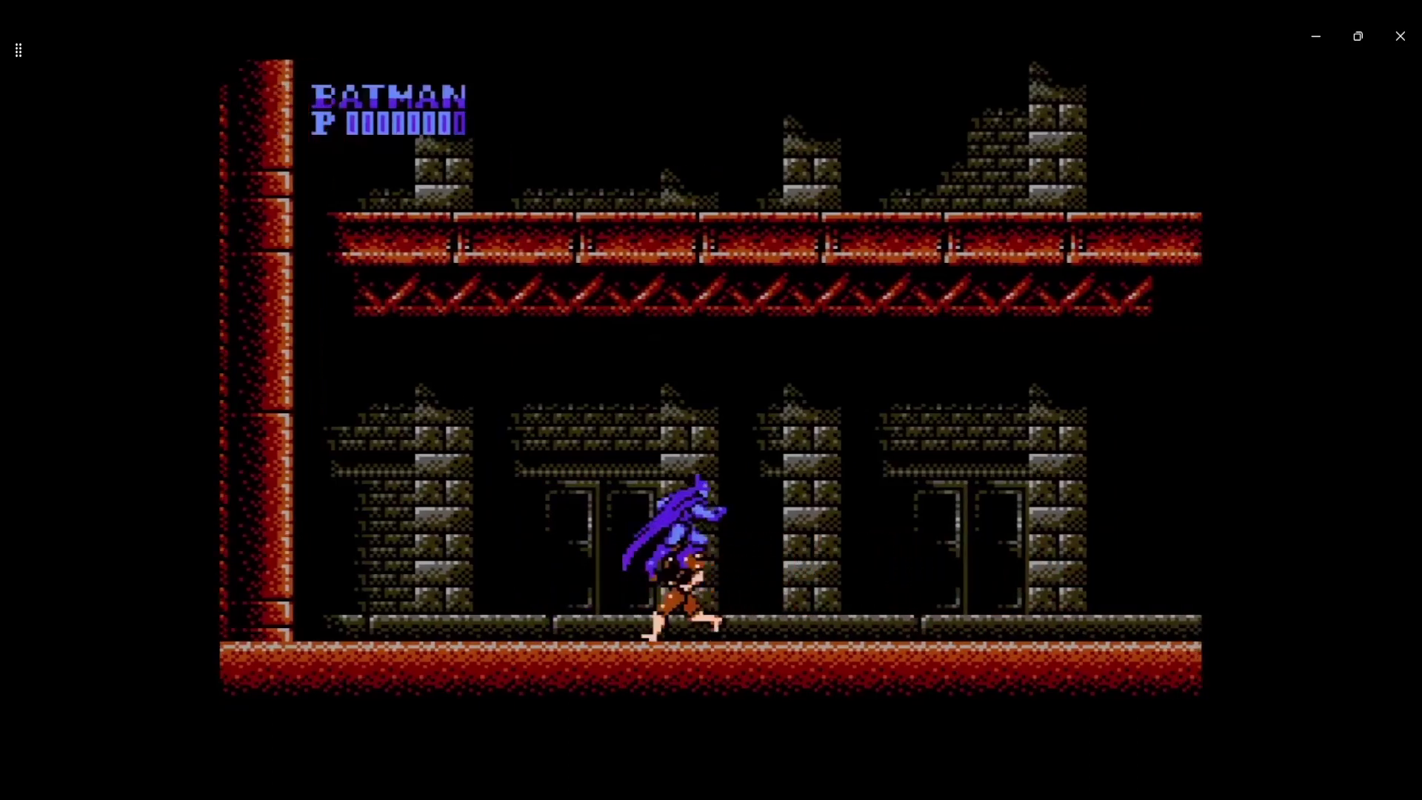
key(z)
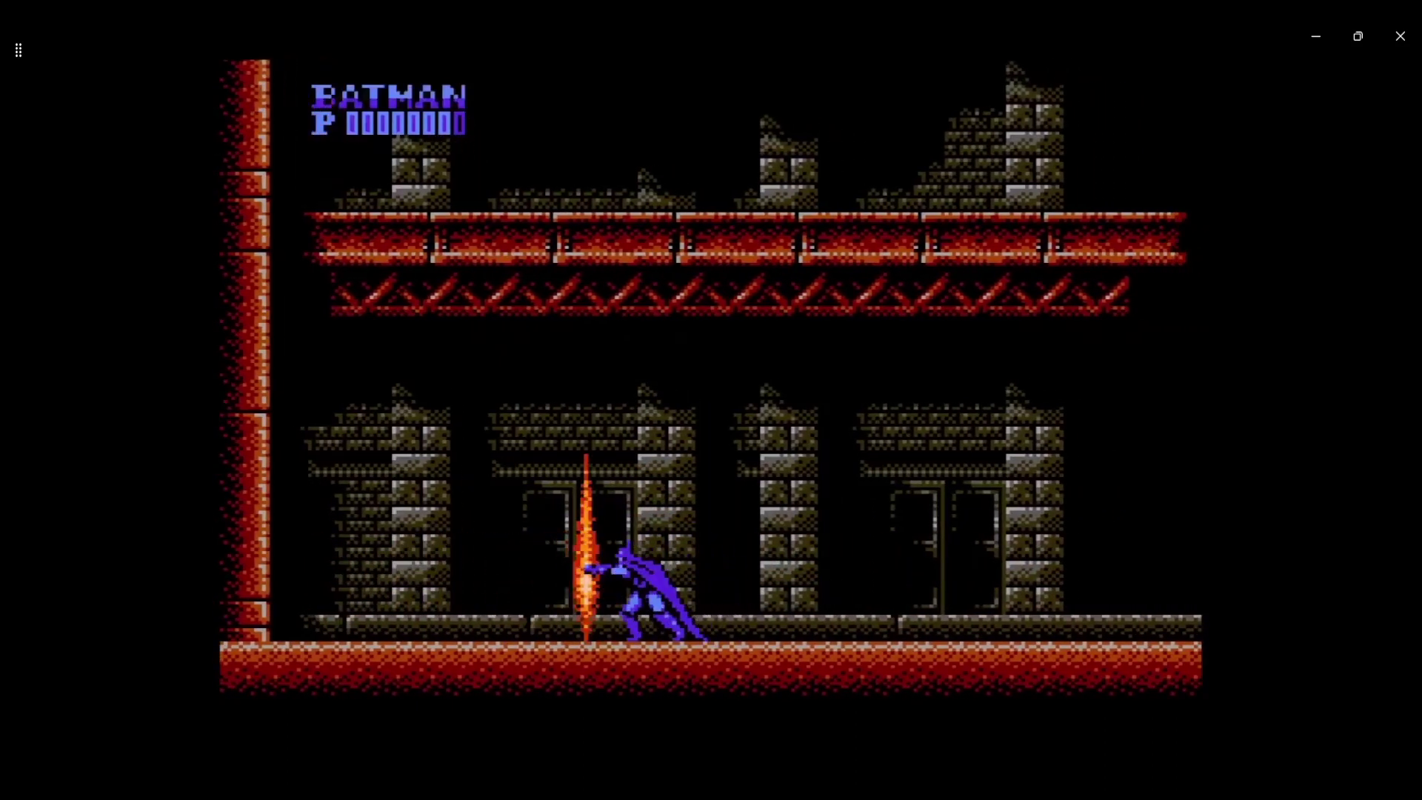
key(Right)
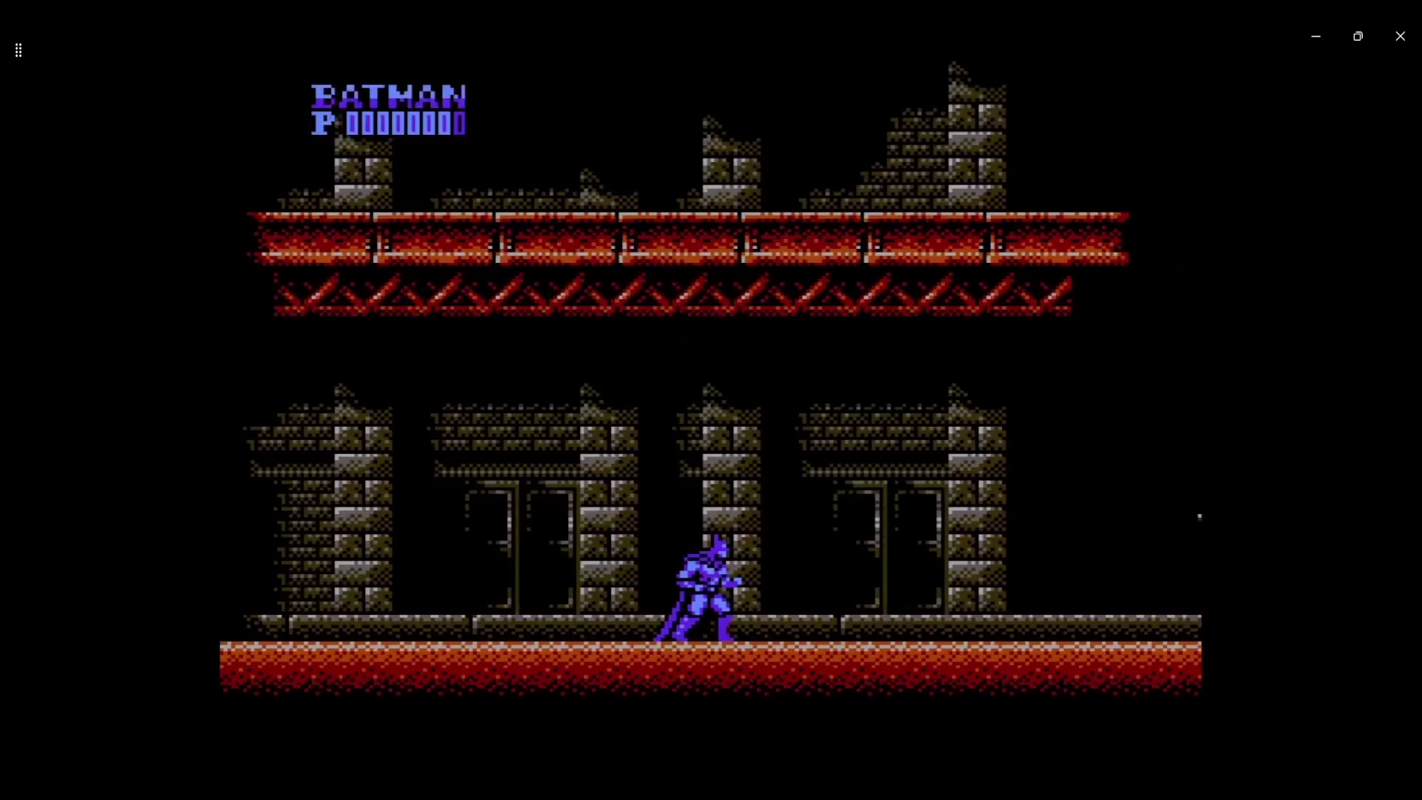
- Open the in-game menu and review the Quick options from Pause to Close Menu
key(Escape)
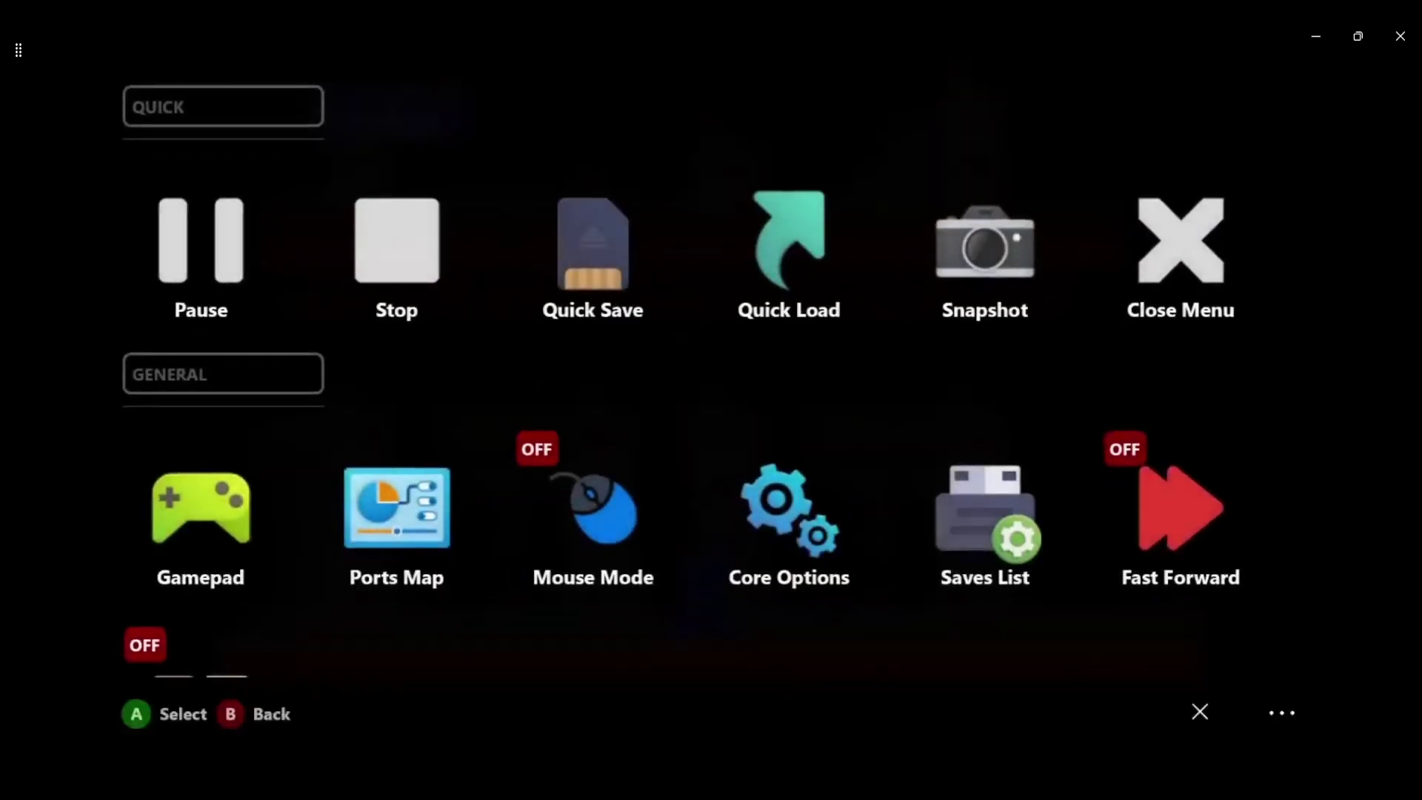
key(Down)
key(Down)
key(Right)
key(Right)
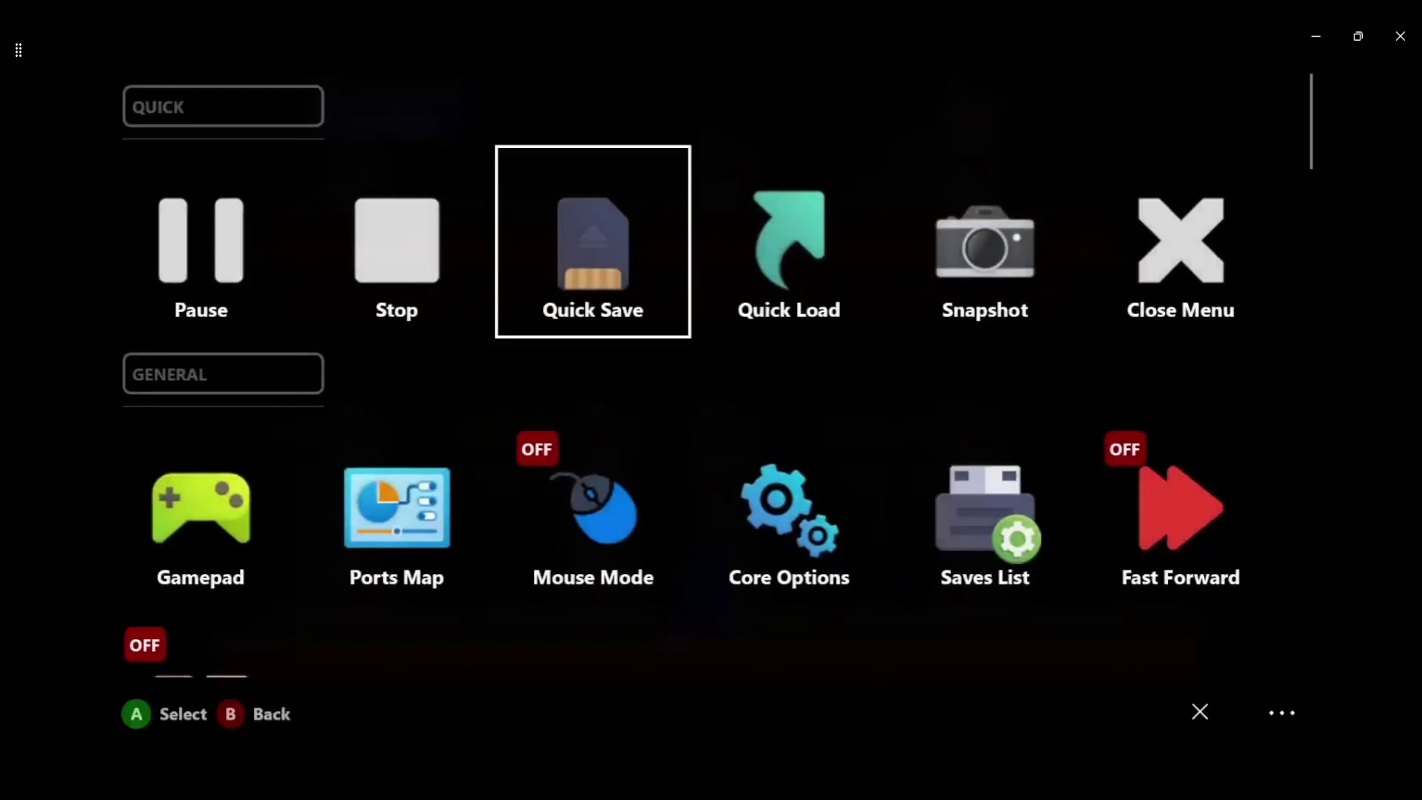
key(Right)
key(Right)
key(Right)
key(Left)
key(Left)
key(Left)
key(Right)
key(Left)
key(Left)
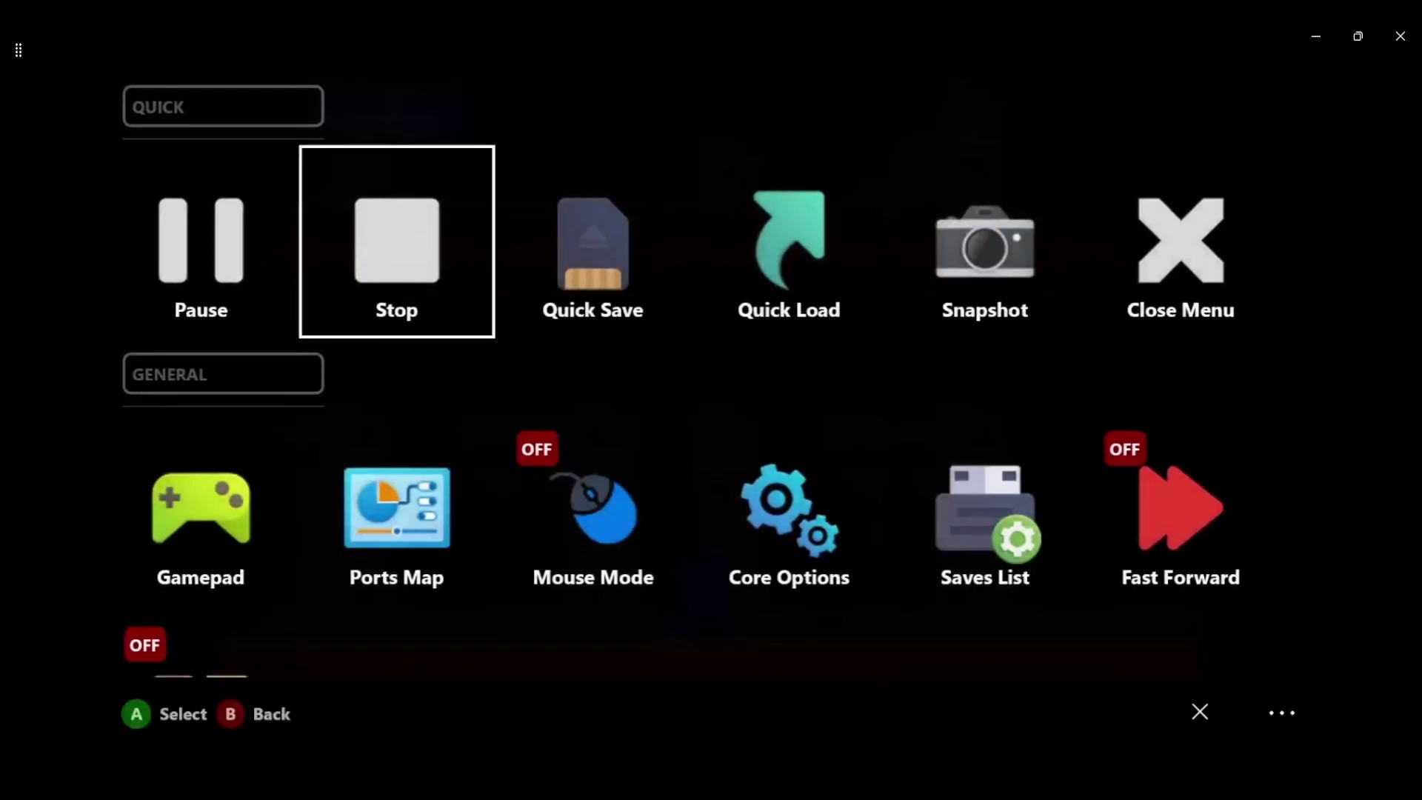
key(Left)
key(Right)
key(Right)
key(Right)
key(Right)
key(Right)
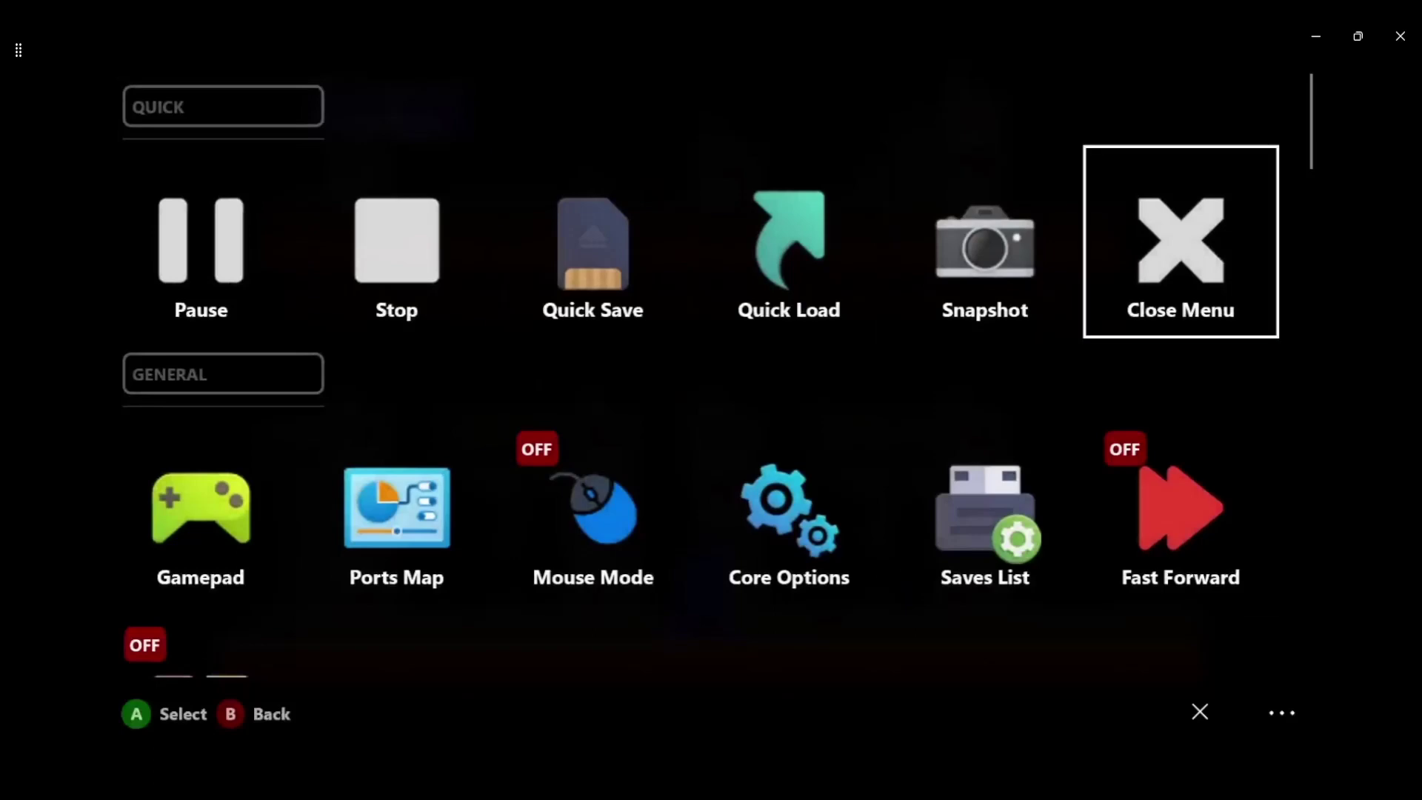
- Review the General options of the in-game menu, including Core Options and FPS Counter
key(Down)
key(Left)
key(Left)
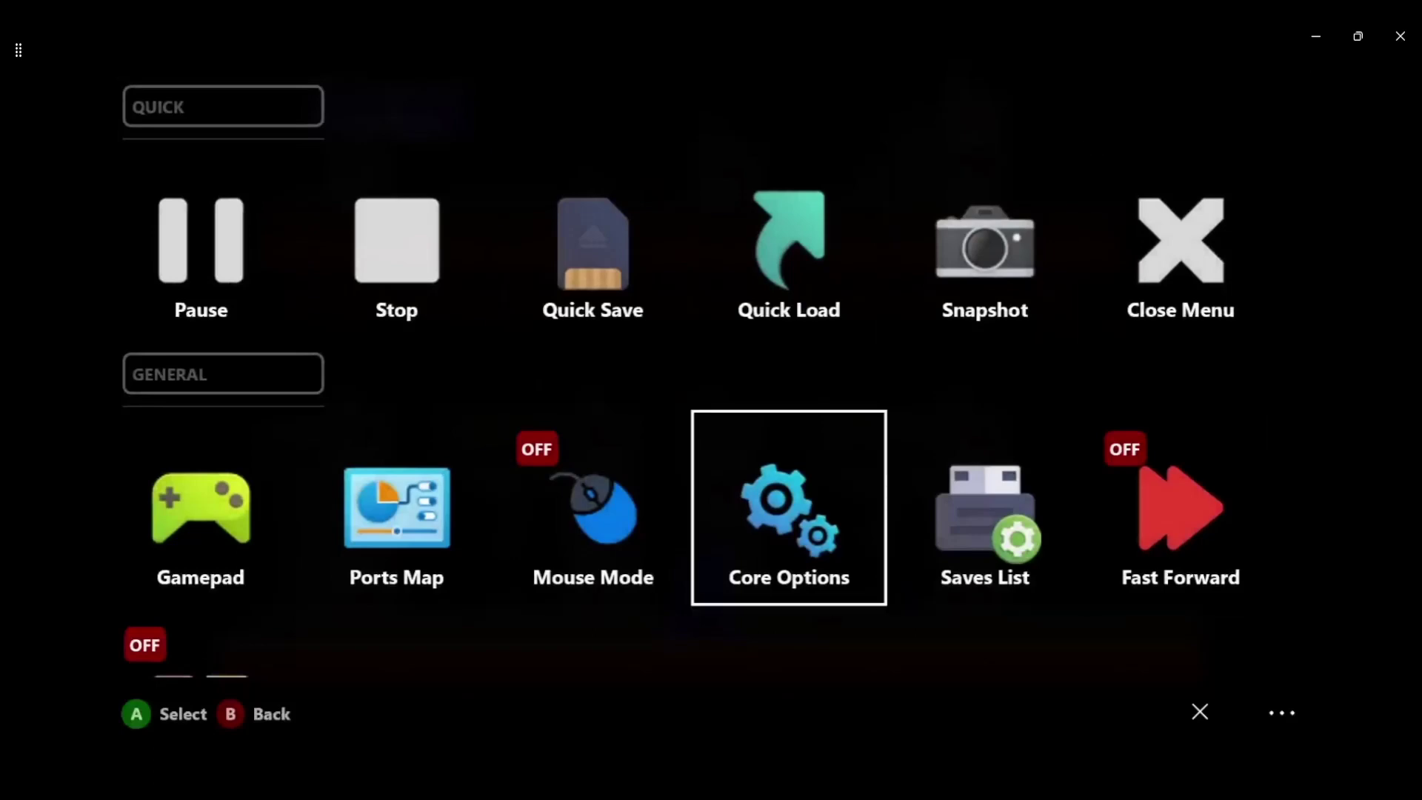
key(Left)
key(Left)
key(Down)
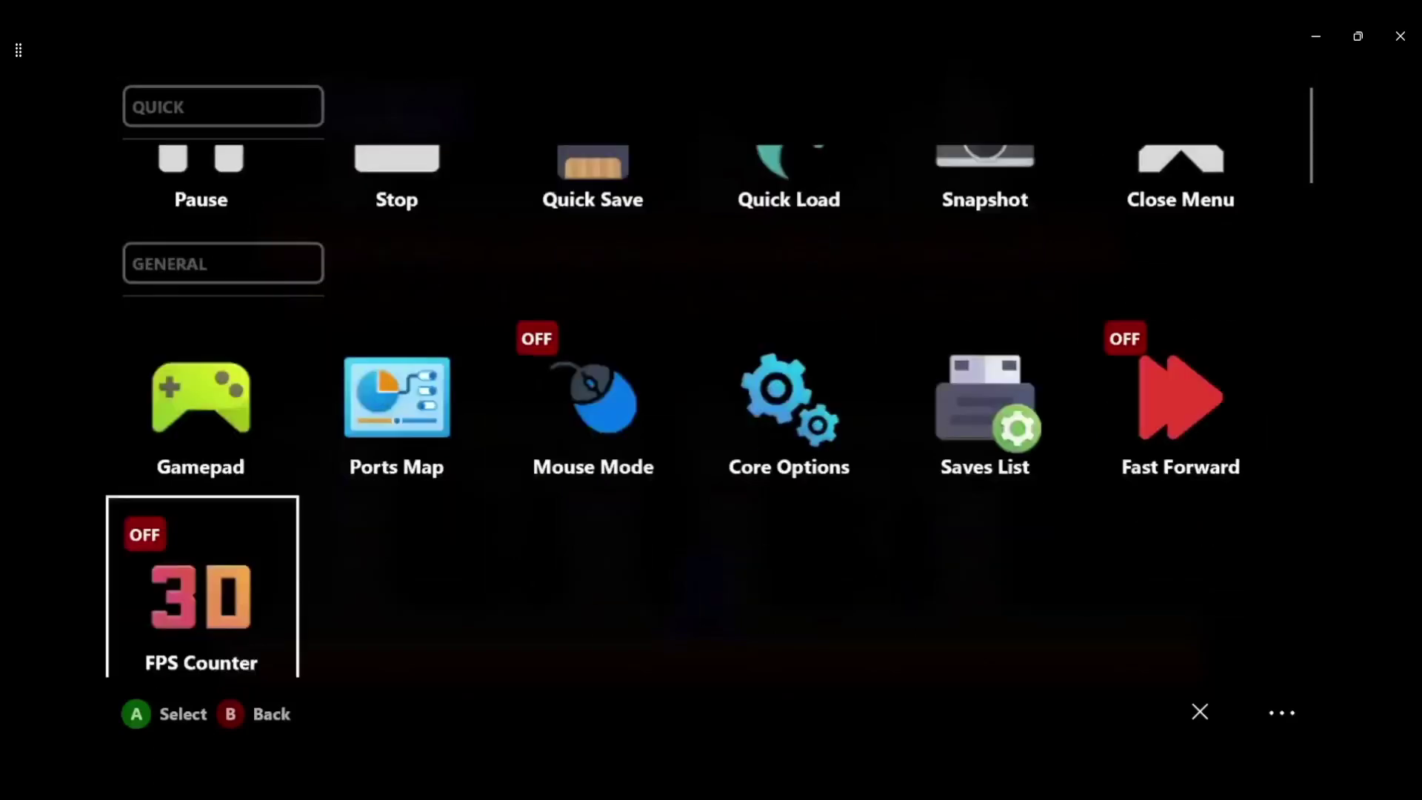
- Review the Save options and the Performance options, including Crazy Buffer, Skip Frames and the thread settings
key(Down)
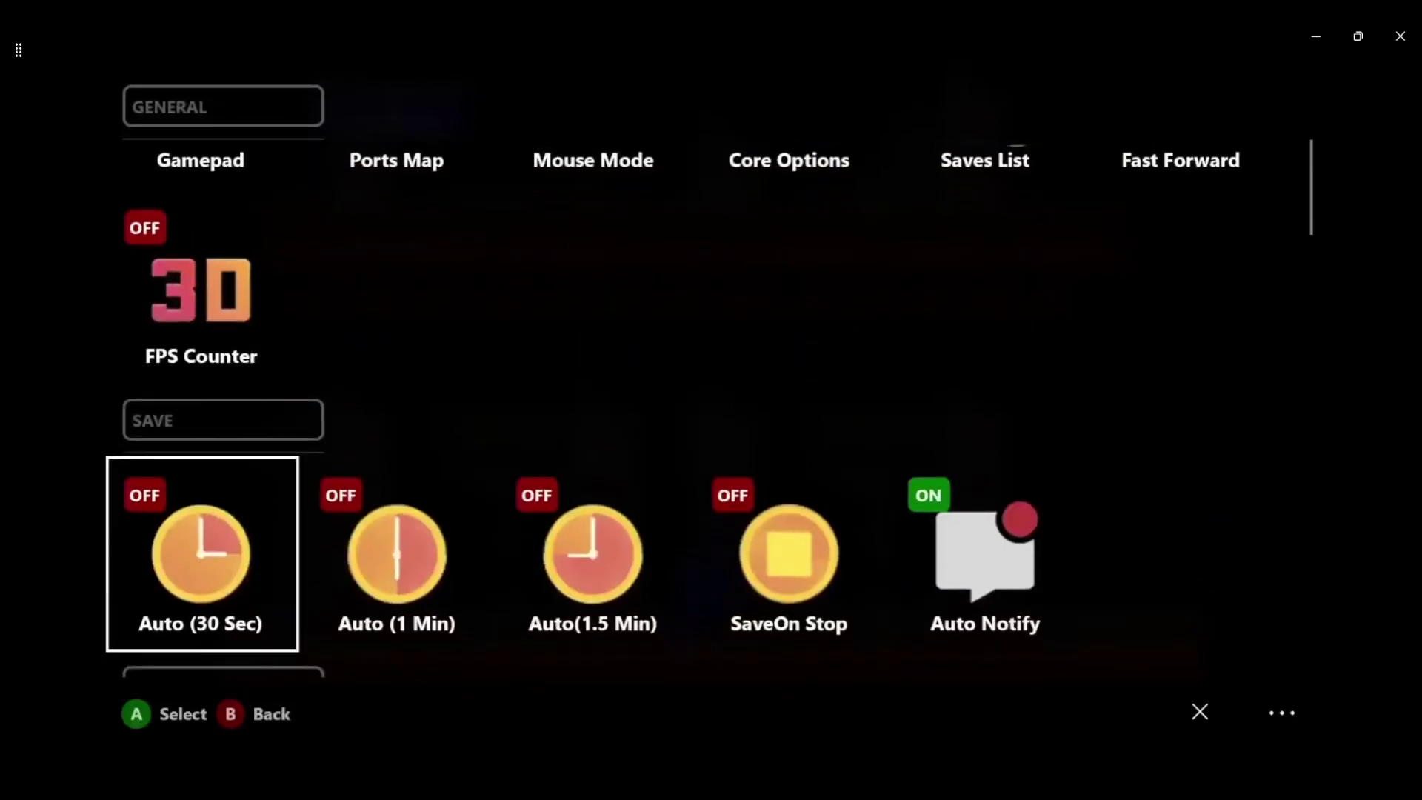
key(Down)
key(Down)
key(Down)
key(Up)
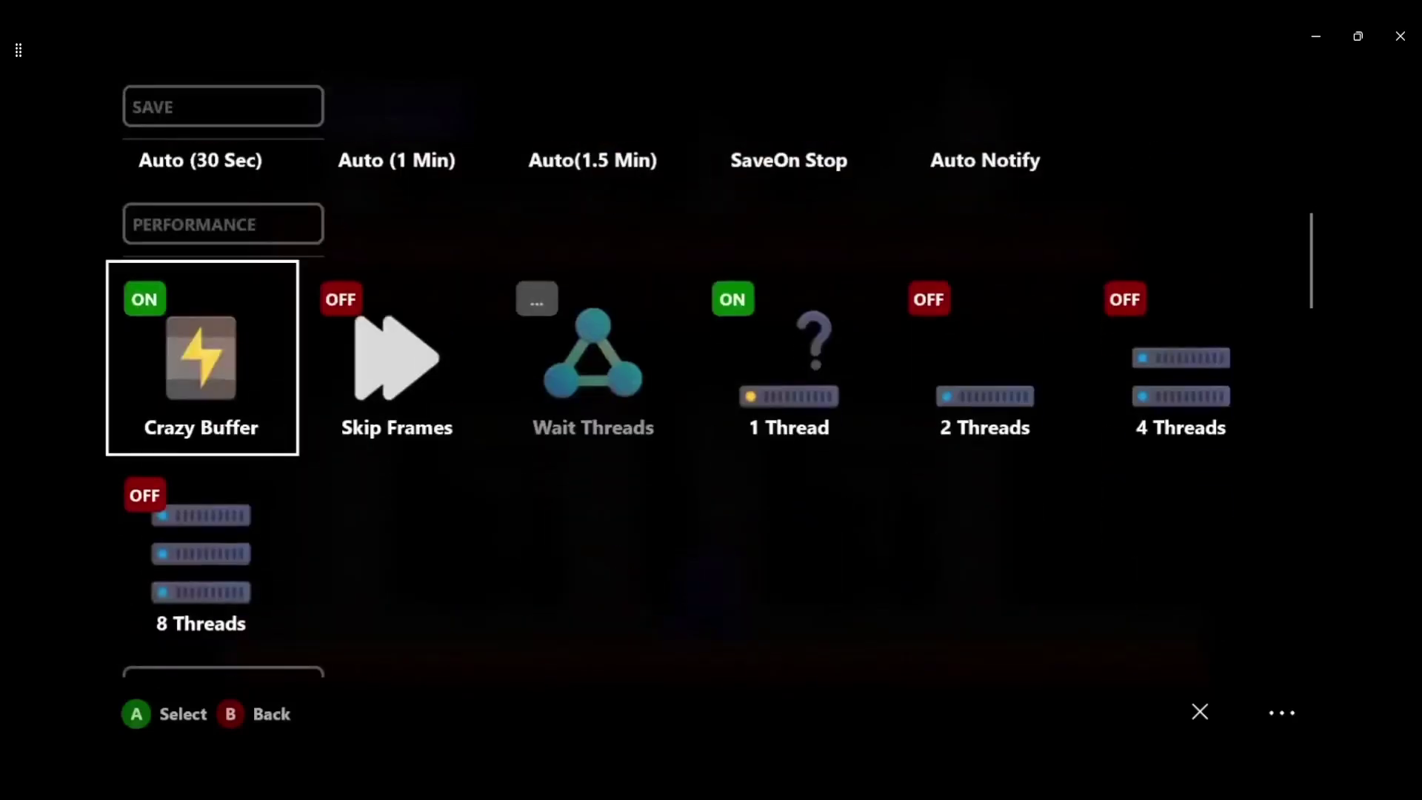
key(Right)
key(Right)
key(Right)
key(Left)
key(Left)
key(Down)
key(Down)
key(Down)
key(Down)
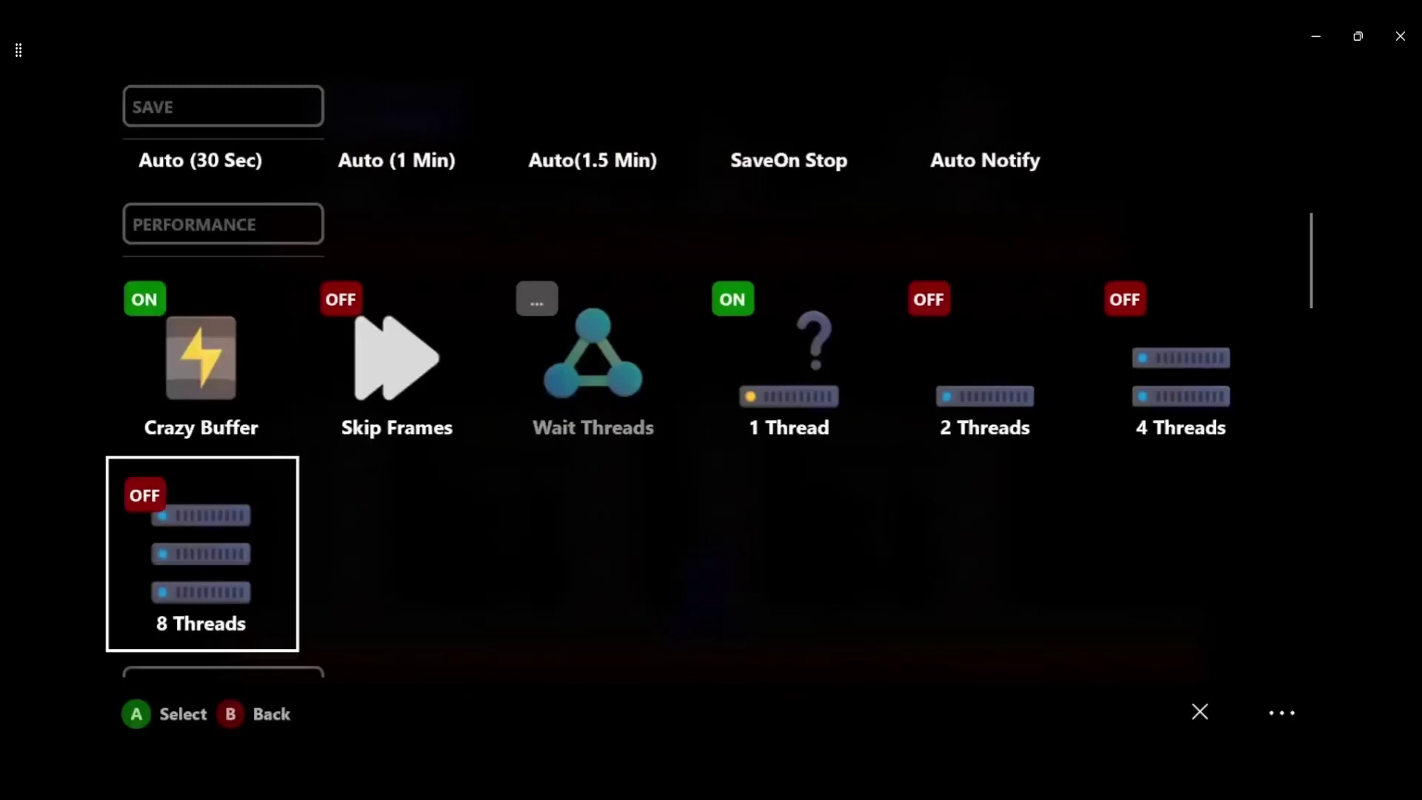
- Look through the Actions, Video Effects, Overlays and Render sections down to the end of the in-game menu
key(Down)
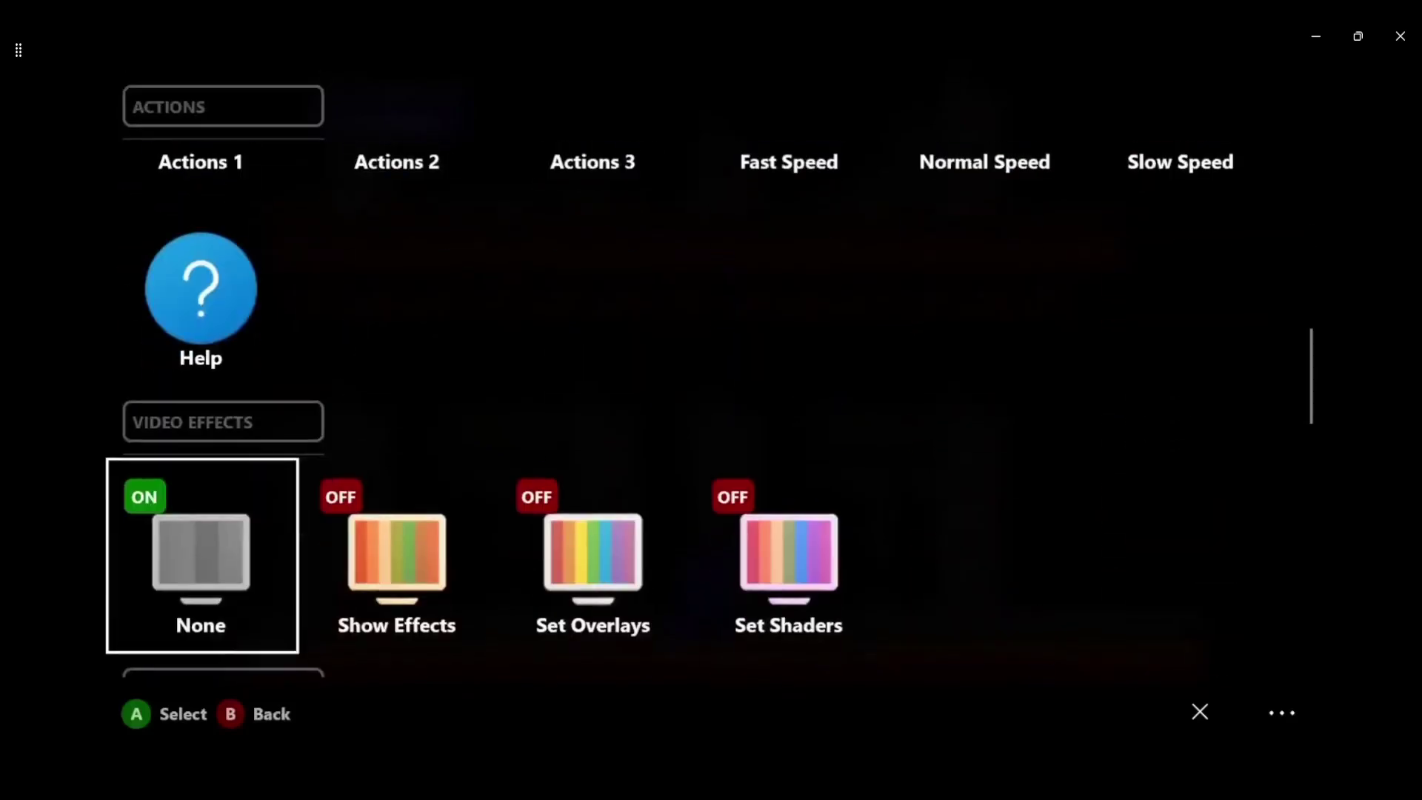
key(Down)
key(Down)
key(Down)
key(Down)
key(Down)
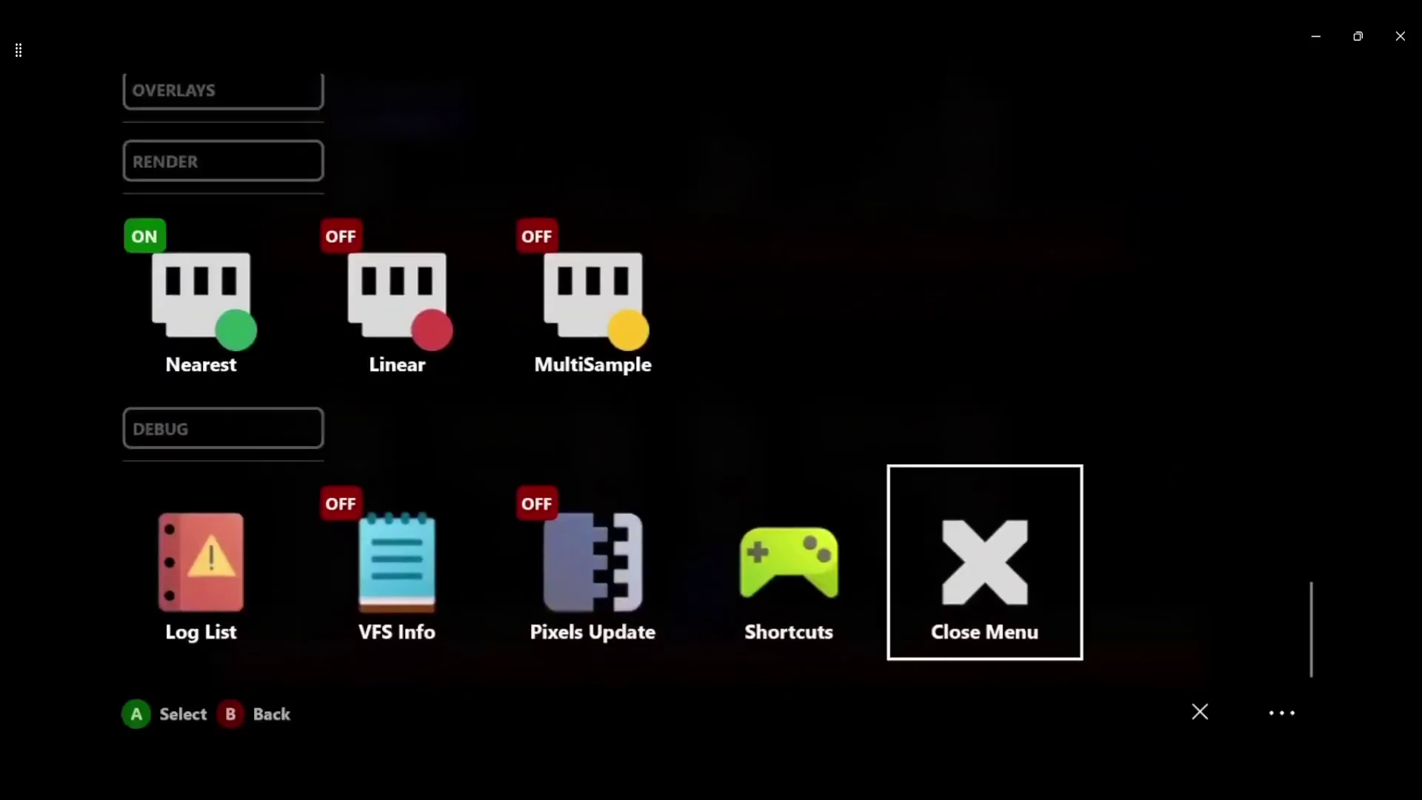
- Review the Debug options, from Close Menu back to Log List and forward again
key(Left)
key(Left)
key(Left)
key(Left)
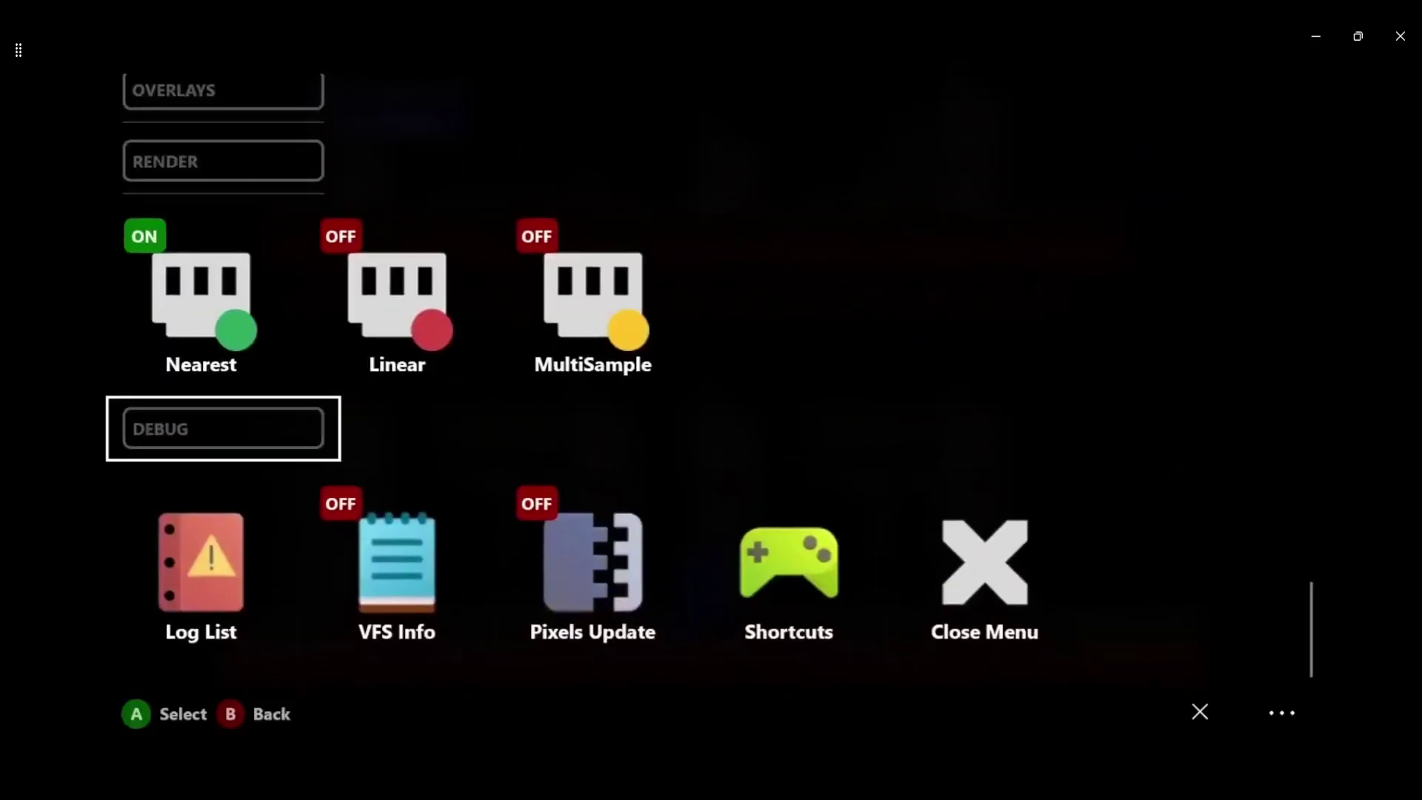
key(Right)
key(Right)
key(Right)
key(Right)
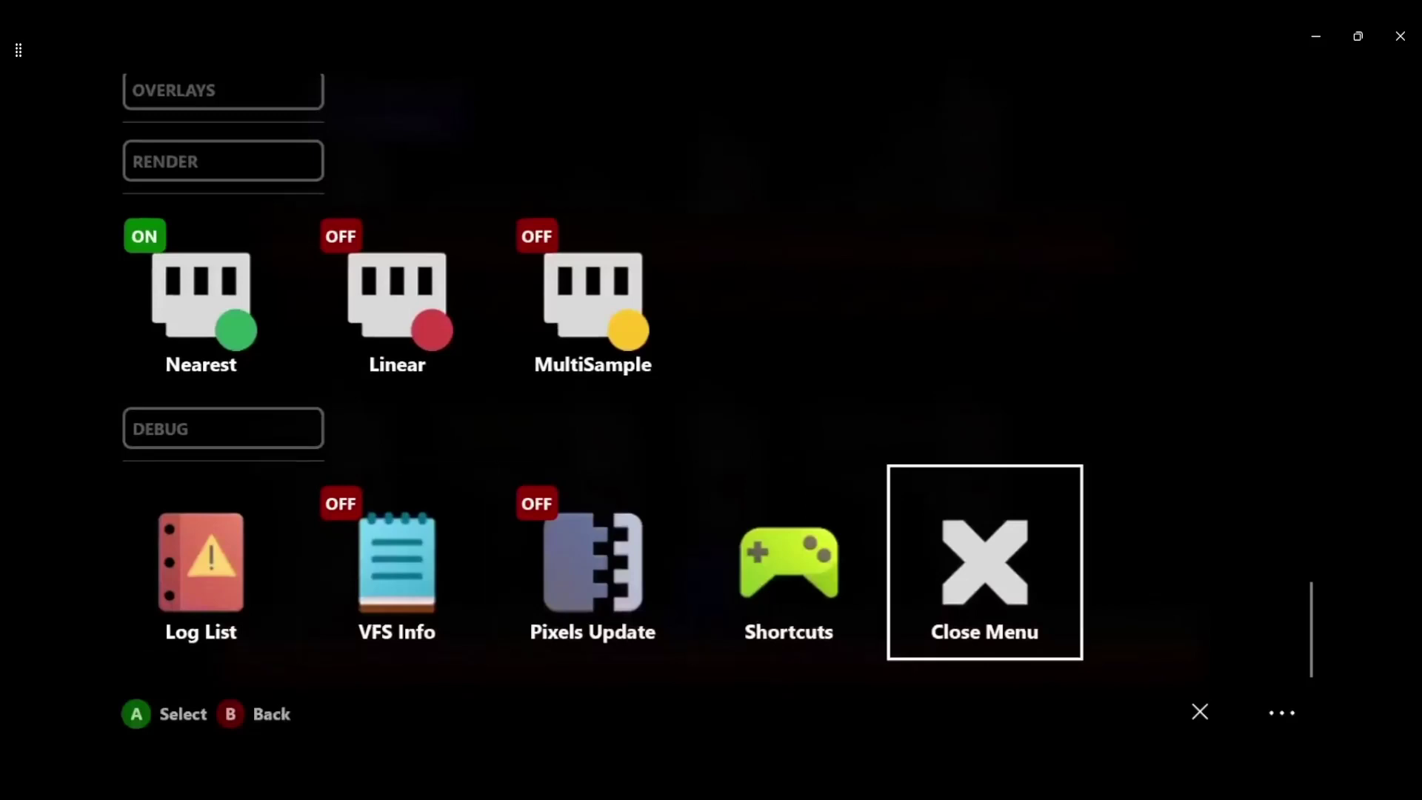
- Look back up through the in-game menu from the Debug options to the Video Effects options
key(Left)
key(Left)
key(Left)
key(Left)
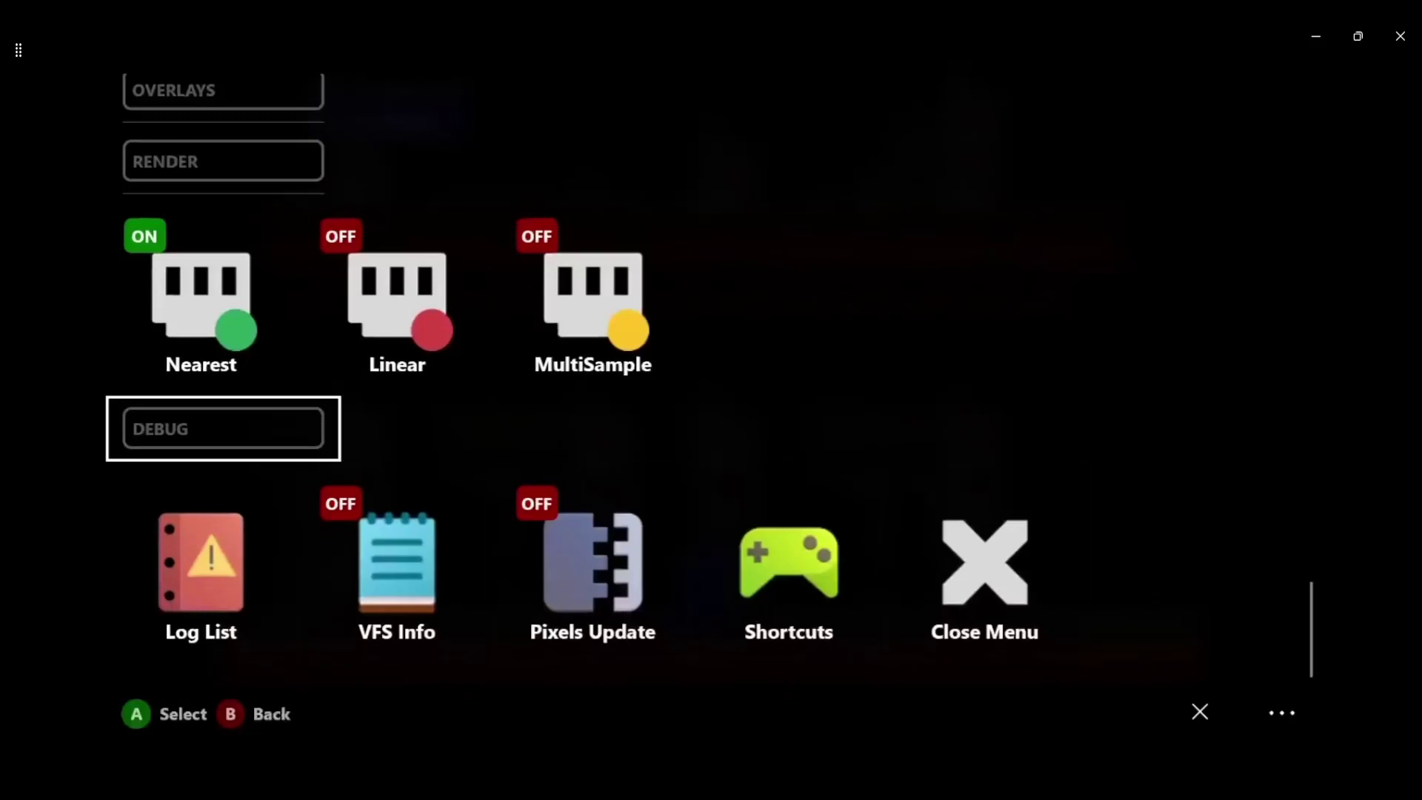
key(Up)
key(Up)
key(Up)
key(Up)
key(Up)
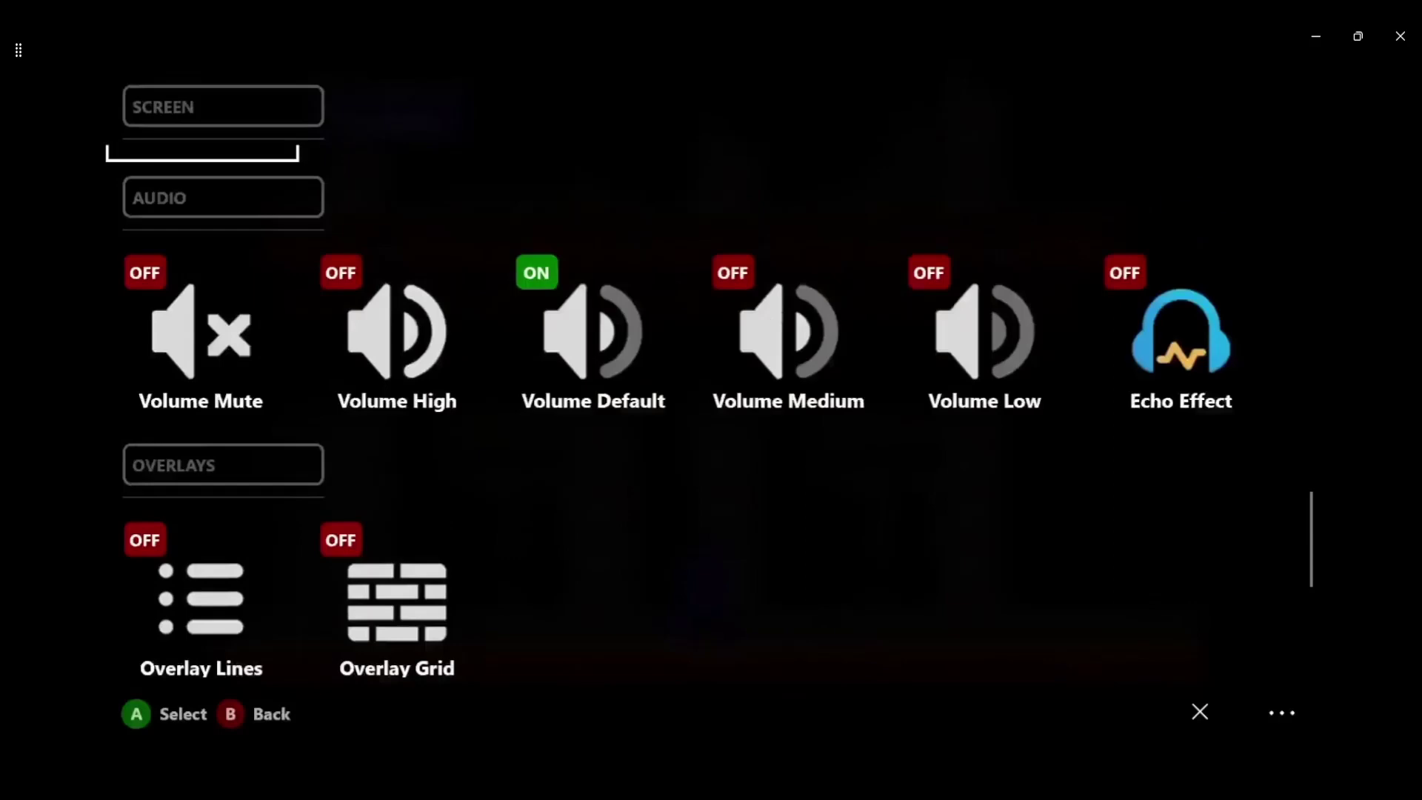
key(Up)
key(Up)
key(Up)
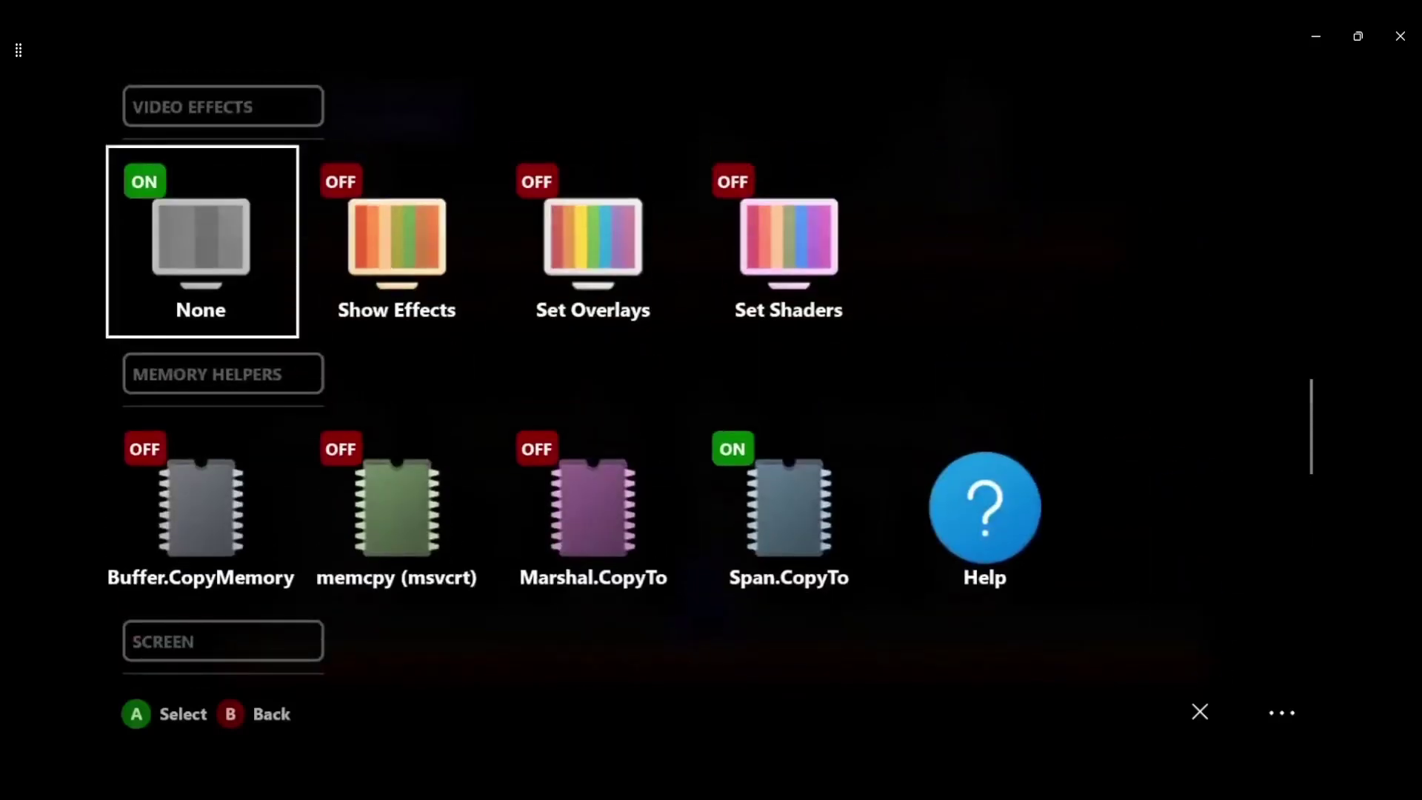
- Look back over the Performance, Save and General options up to the Quick options of the in-game menu
key(Up)
key(Up)
key(Up)
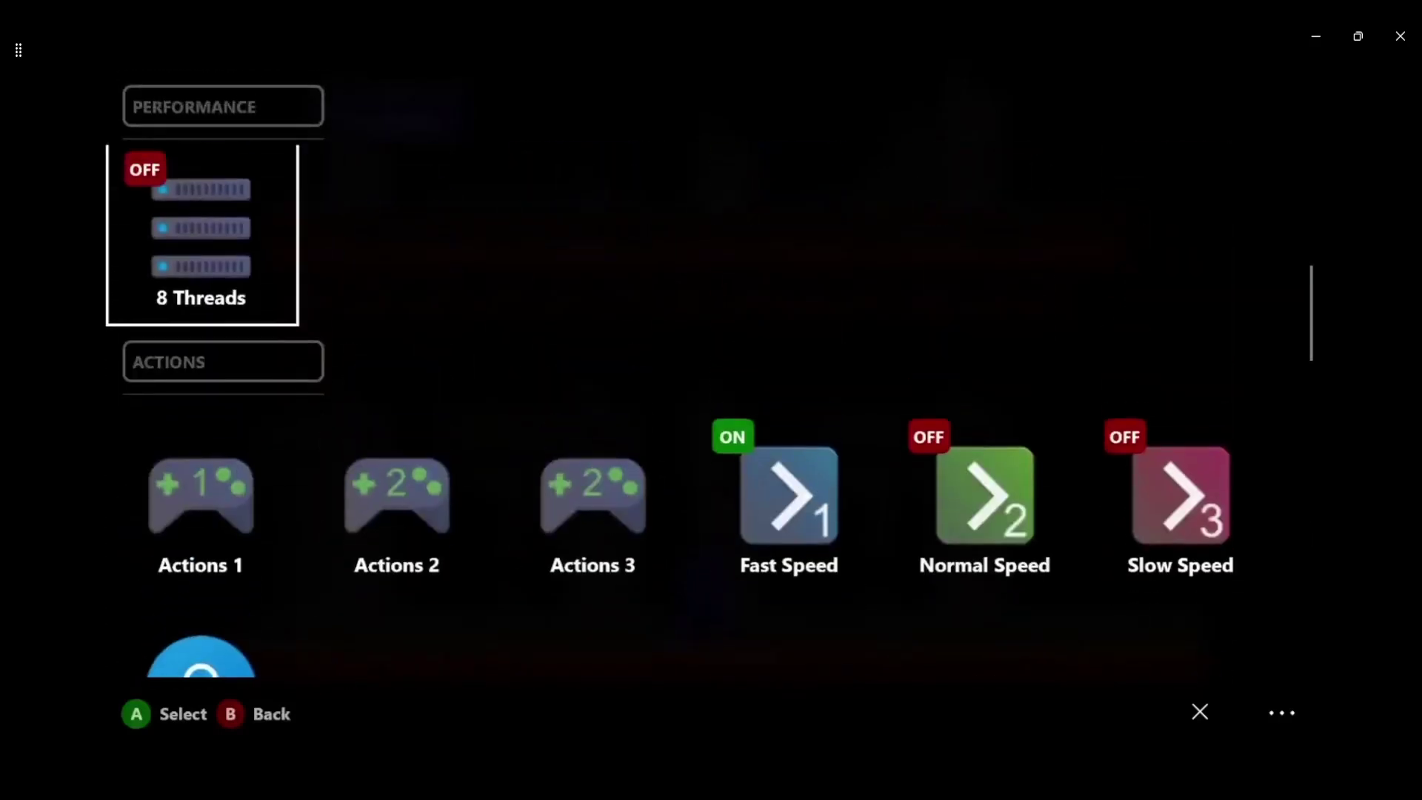
key(Up)
key(Up)
key(Up)
key(Up)
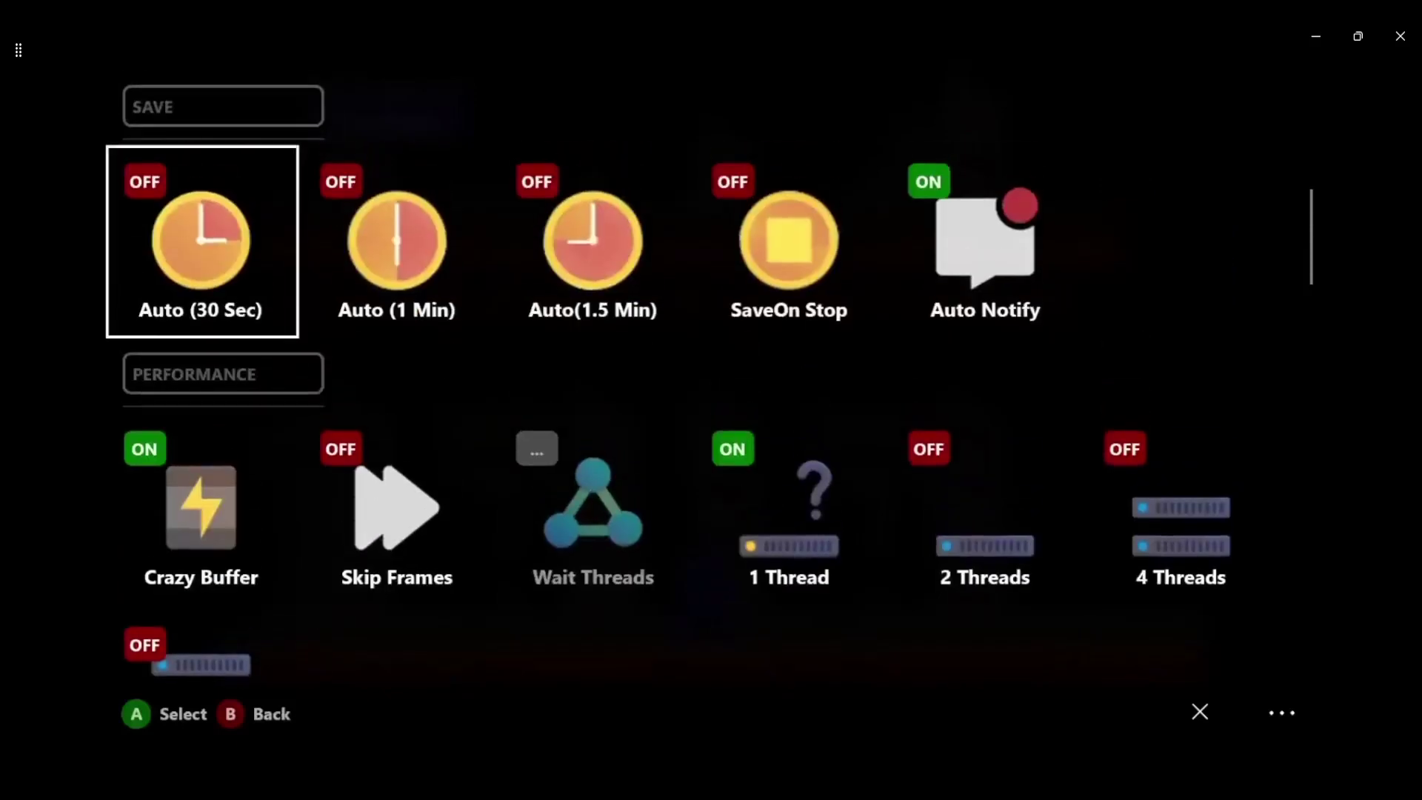
key(Up)
key(Up)
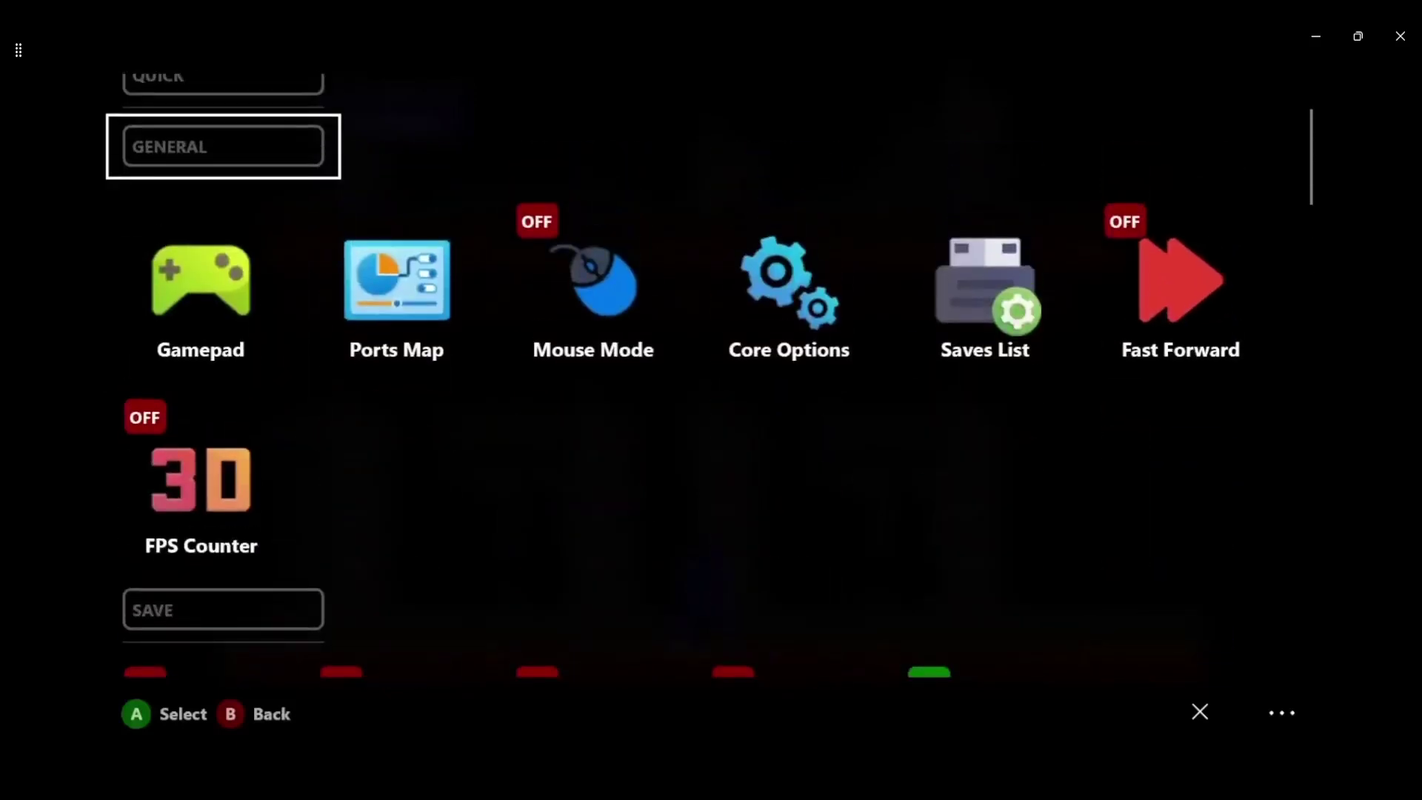
key(Up)
key(Up)
key(Down)
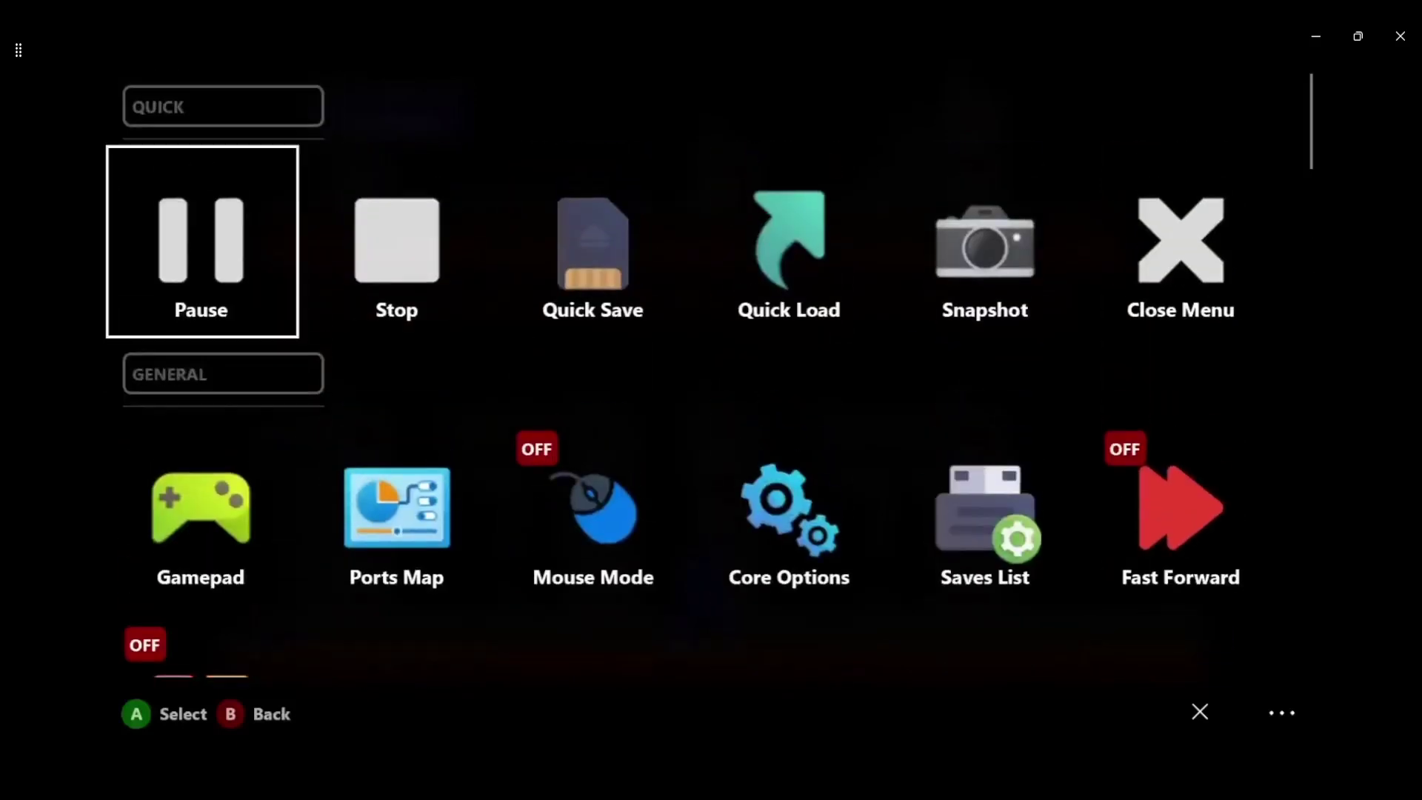
- Review the Quick options from Pause to Close Menu and open the Gamepad controls
key(Right)
key(Right)
key(Right)
key(Right)
key(Right)
key(Left)
key(Left)
key(Left)
key(Left)
key(Left)
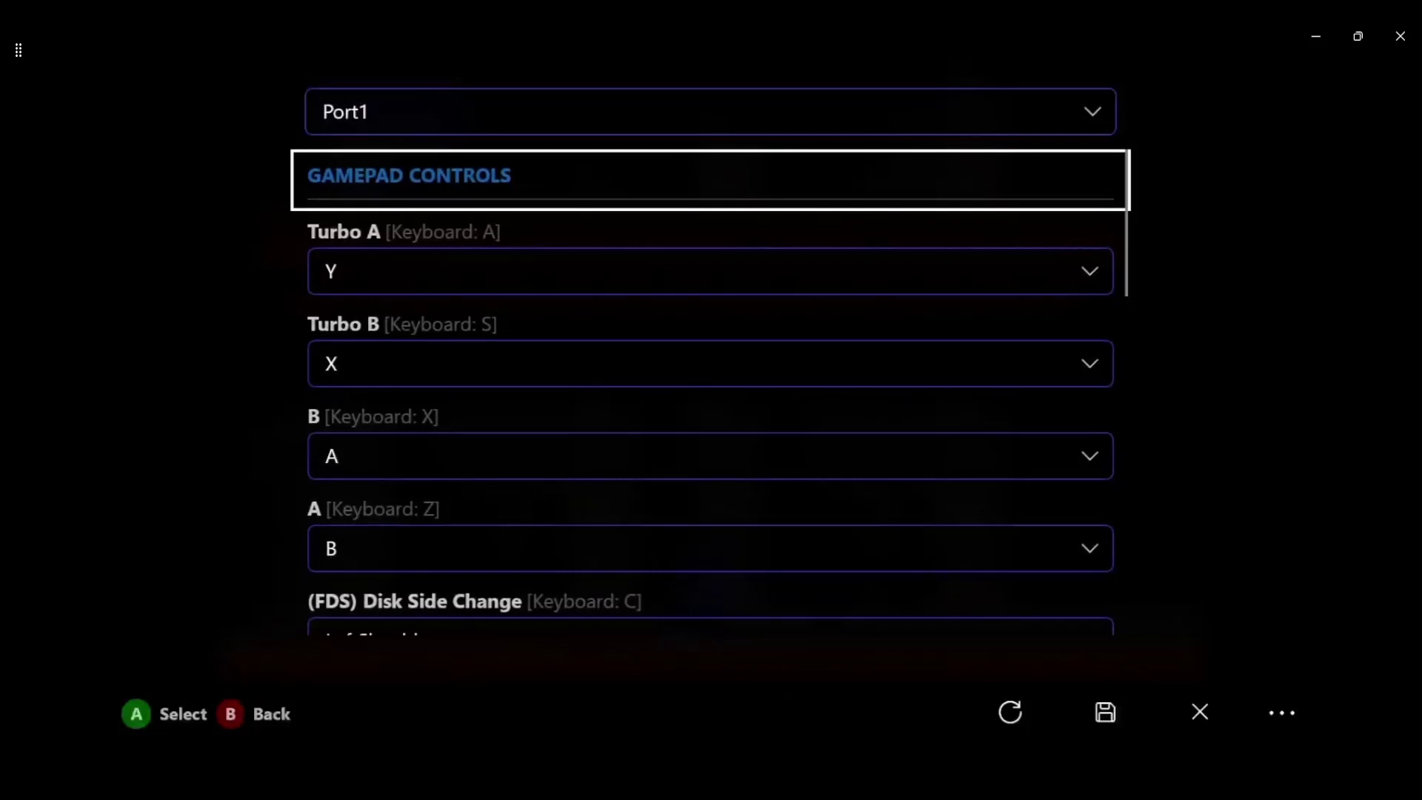
- Examine the Port1 gamepad button mappings, from Turbo A down to the Additional entries
key(Up)
key(Up)
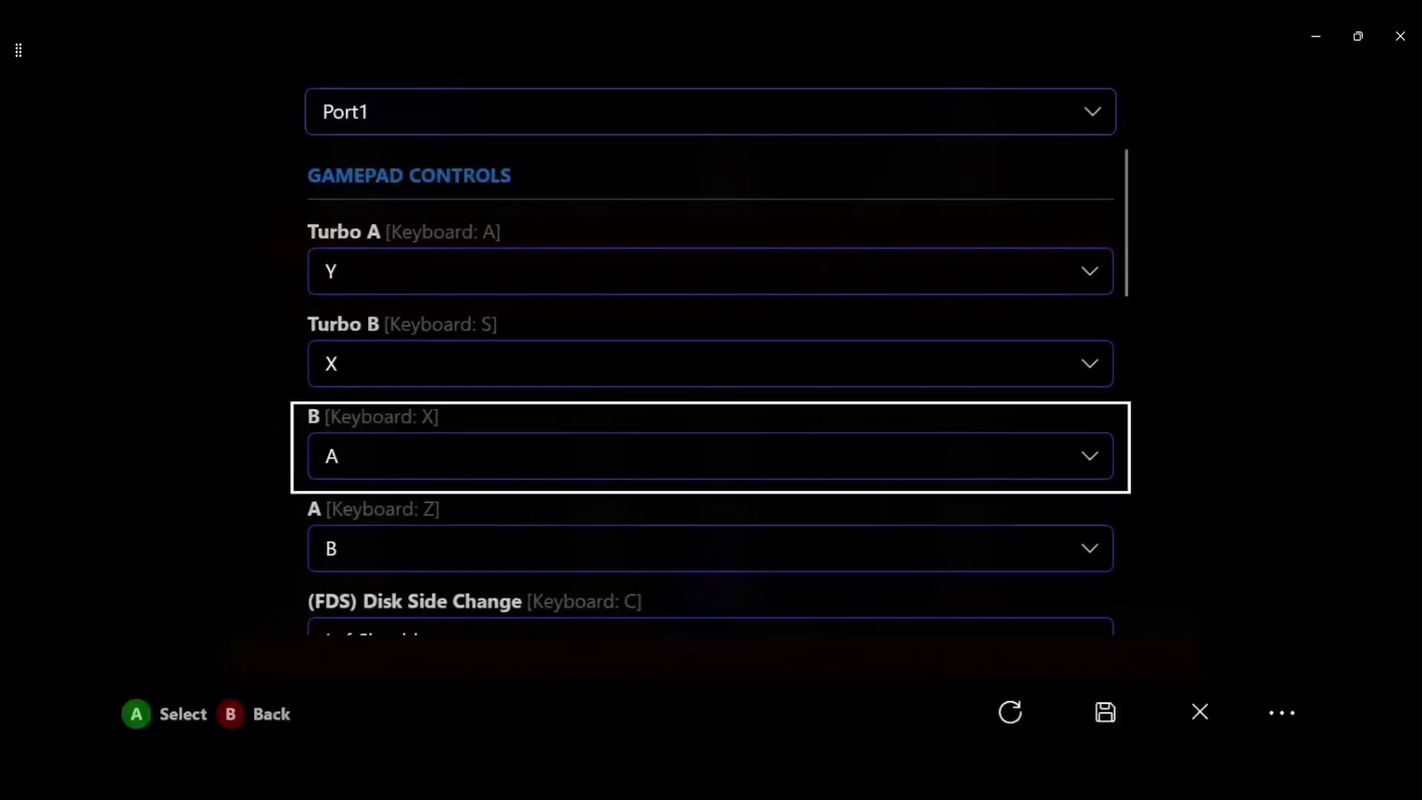
key(Down)
key(Down)
key(Down)
key(Down)
key(Down)
key(Down)
key(Down)
key(Down)
key(Down)
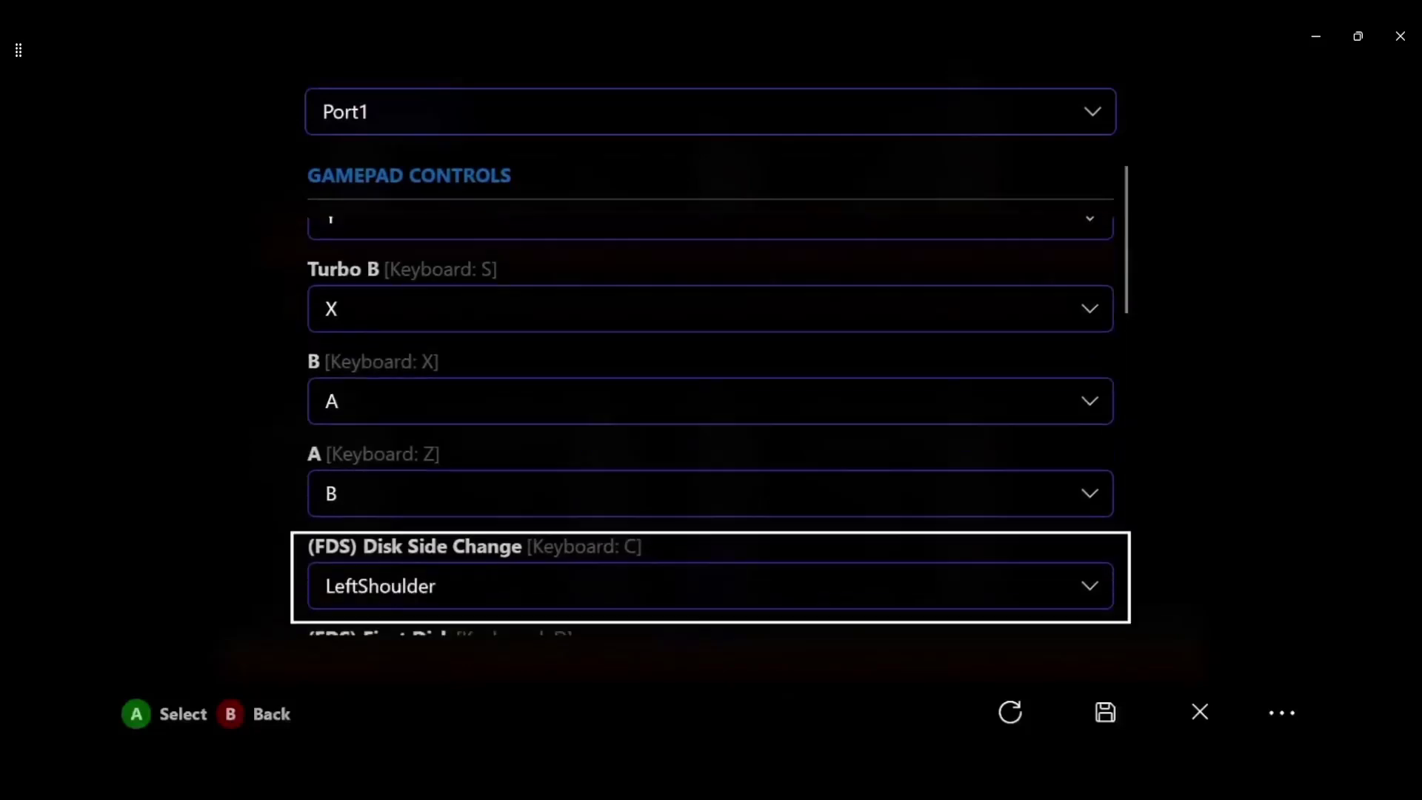
key(Down)
key(Down)
key(Down)
key(Down)
key(Down)
key(Down)
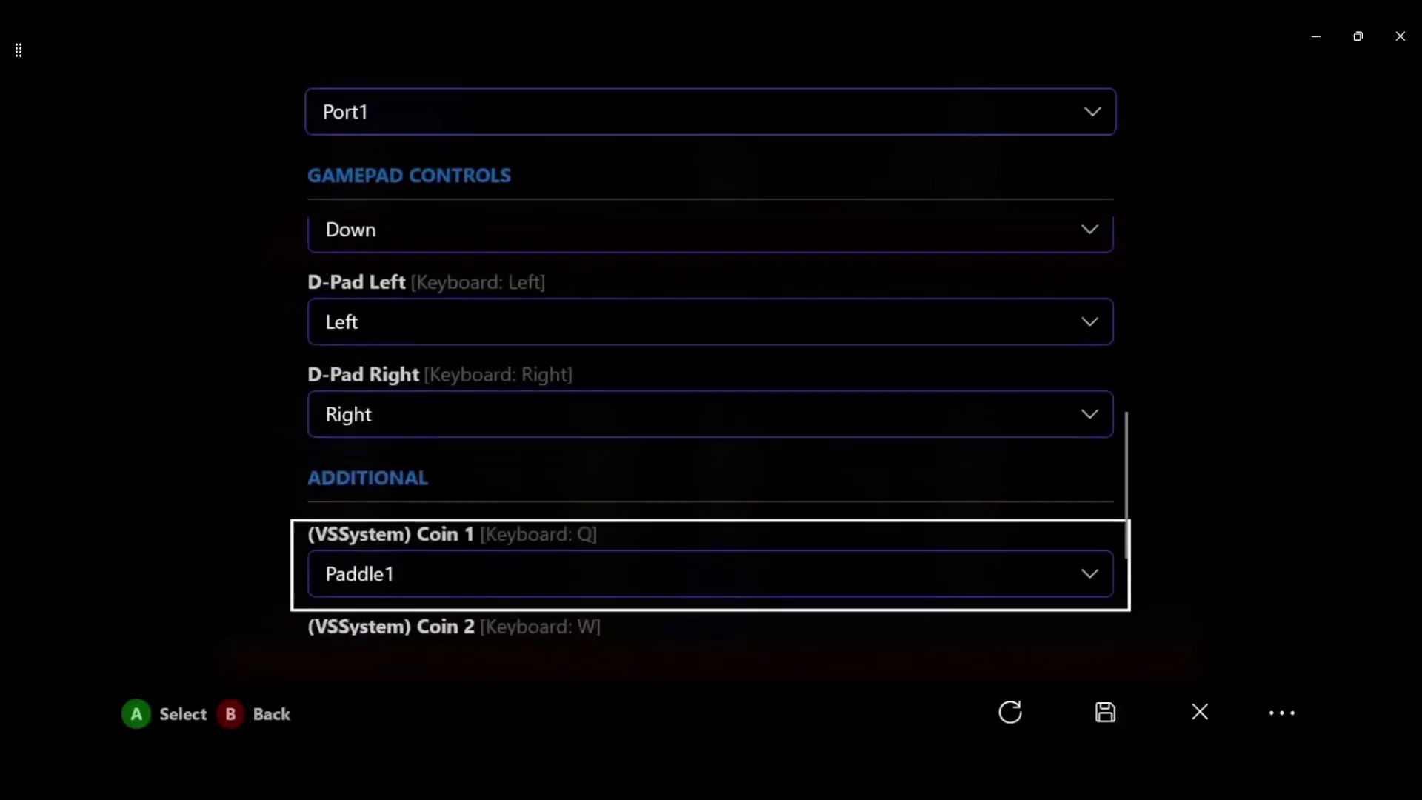
- Save the gamepad mappings for Port1
key(Right)
key(Right)
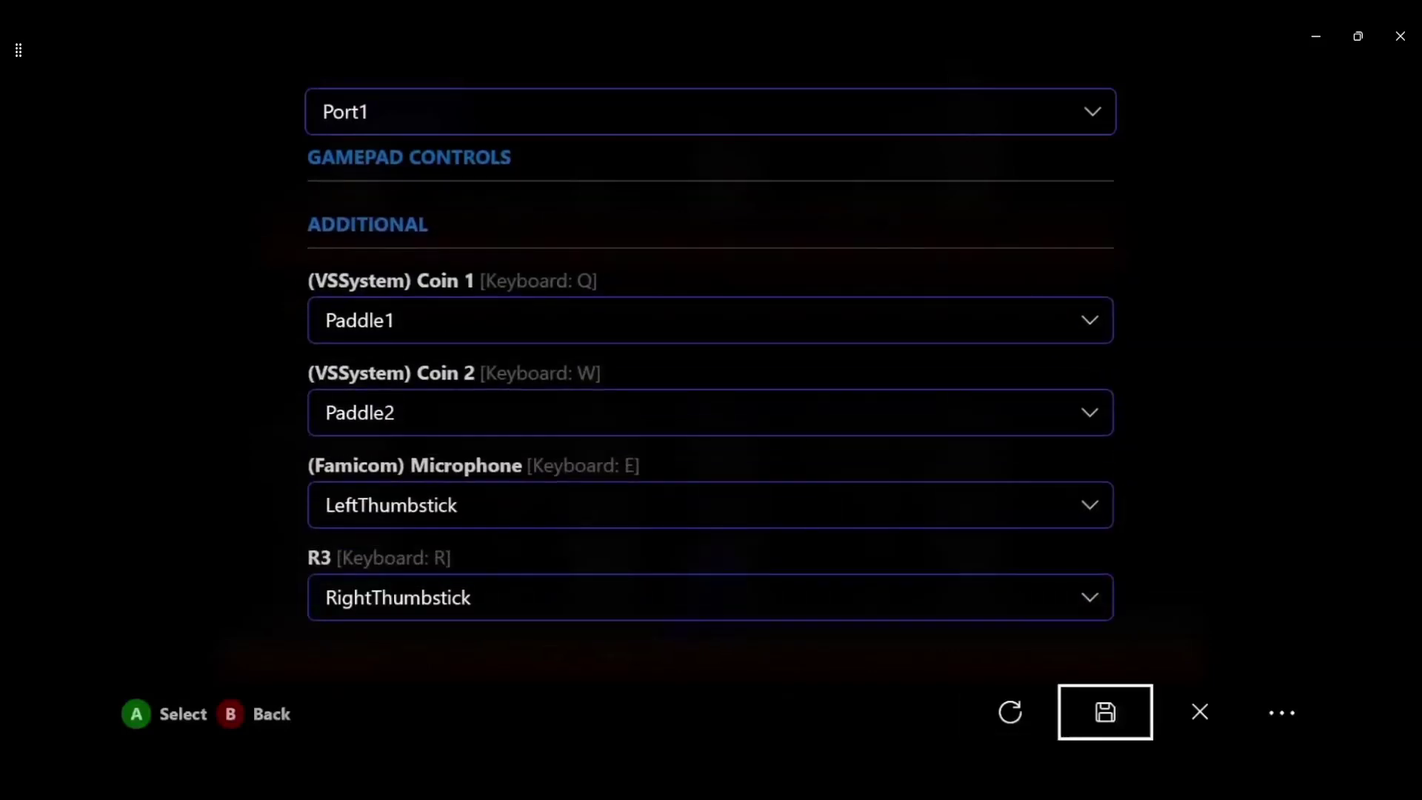
key(Return)
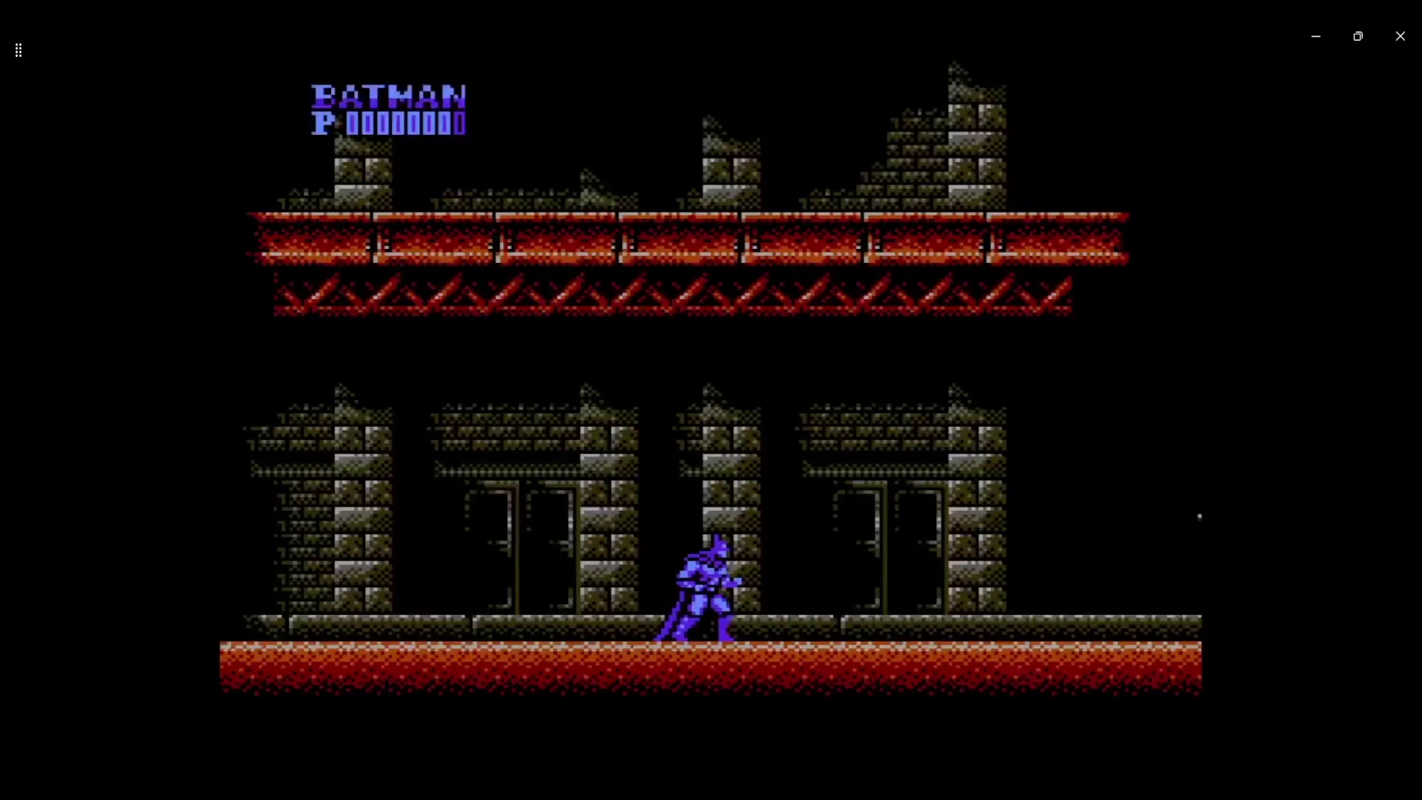
- Reopen the in-game menu and open the Ports Map settings
key(Escape)
key(Right)
key(Right)
key(Left)
key(Return)
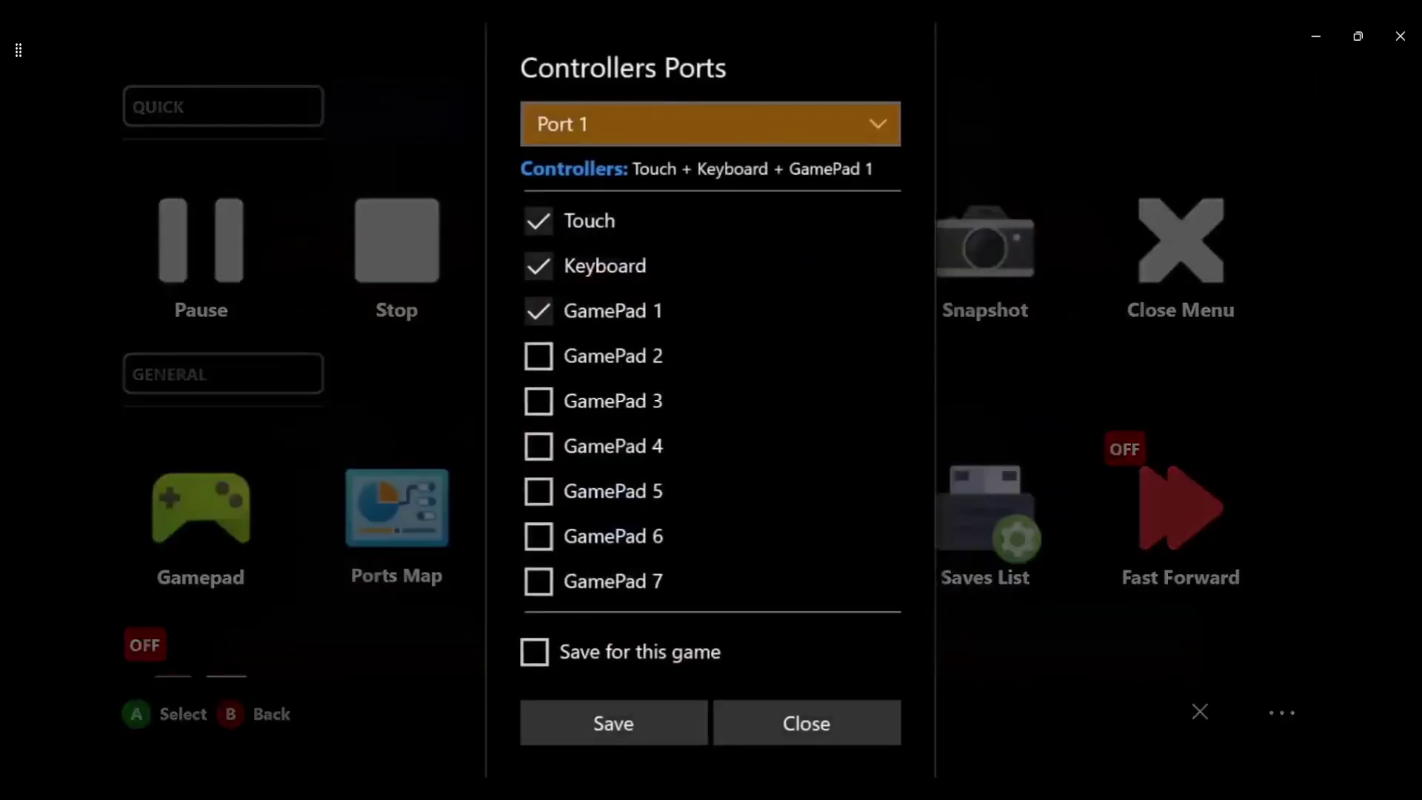
- Examine the controllers available for Port 1, from Touch to the last gamepads, and close the Controllers Ports dialog
key(Down)
key(Down)
key(Down)
key(Down)
key(Down)
key(Down)
key(Down)
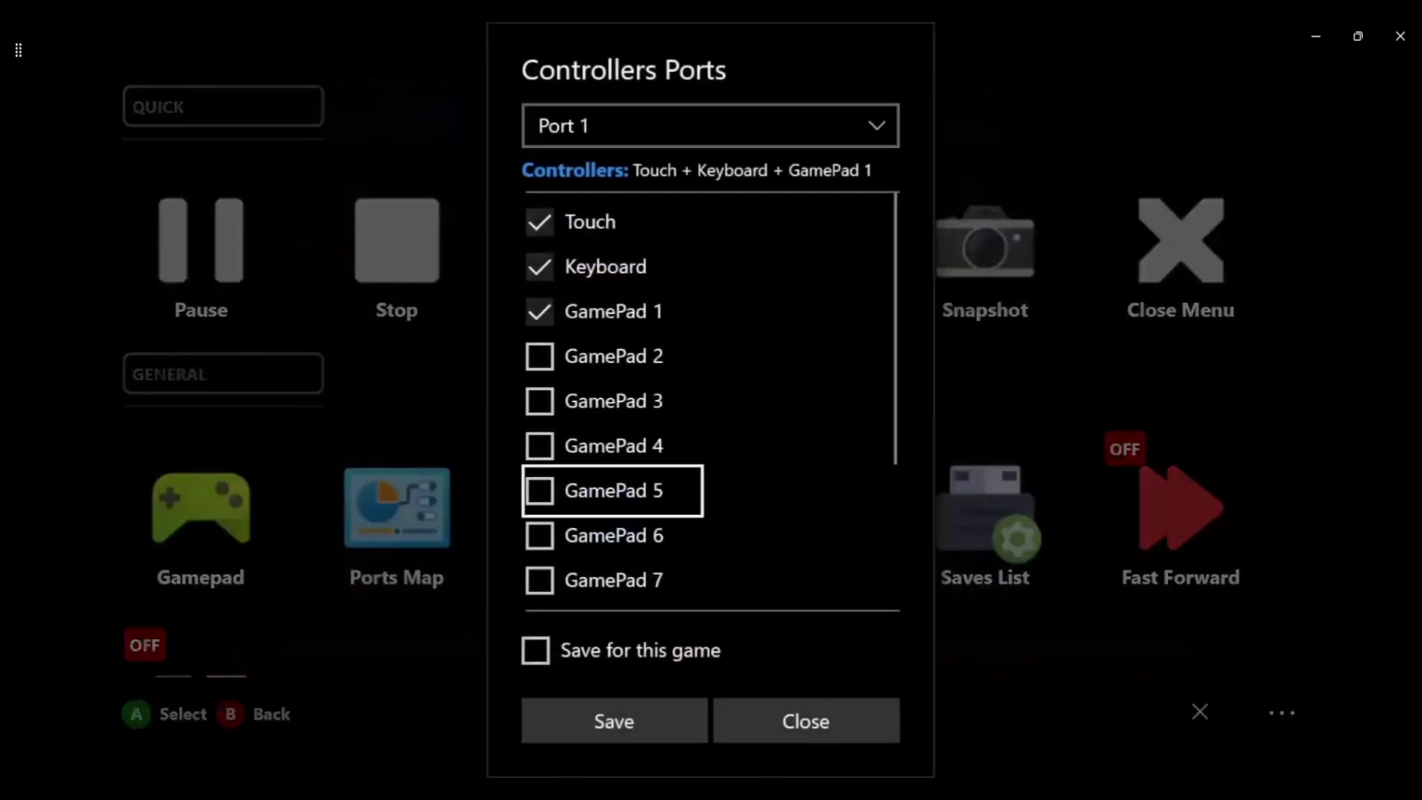
key(Down)
key(Down)
key(Down)
key(Down)
key(Down)
key(Down)
key(Escape)
- Try to switch on Mouse Mode in the General options
key(Right)
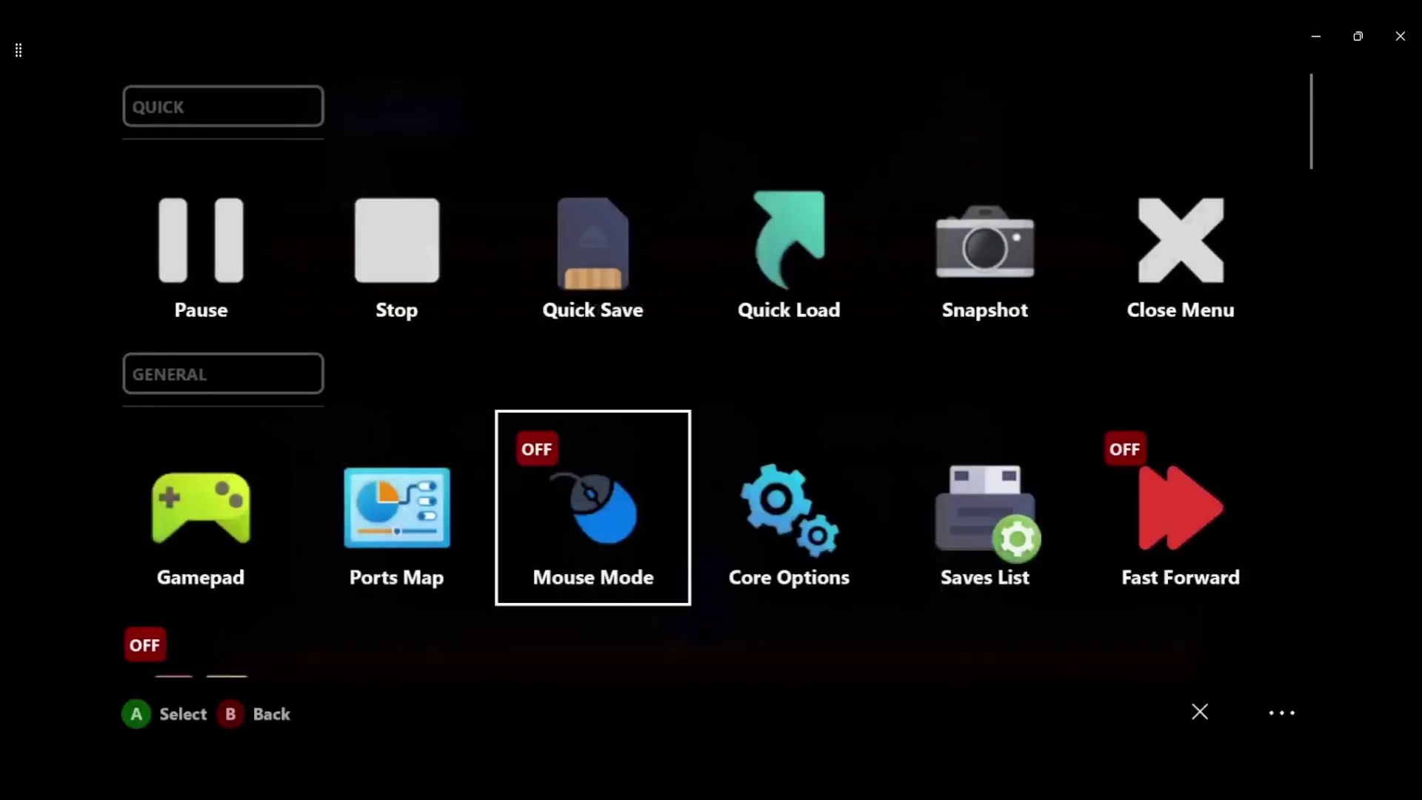
key(Return)
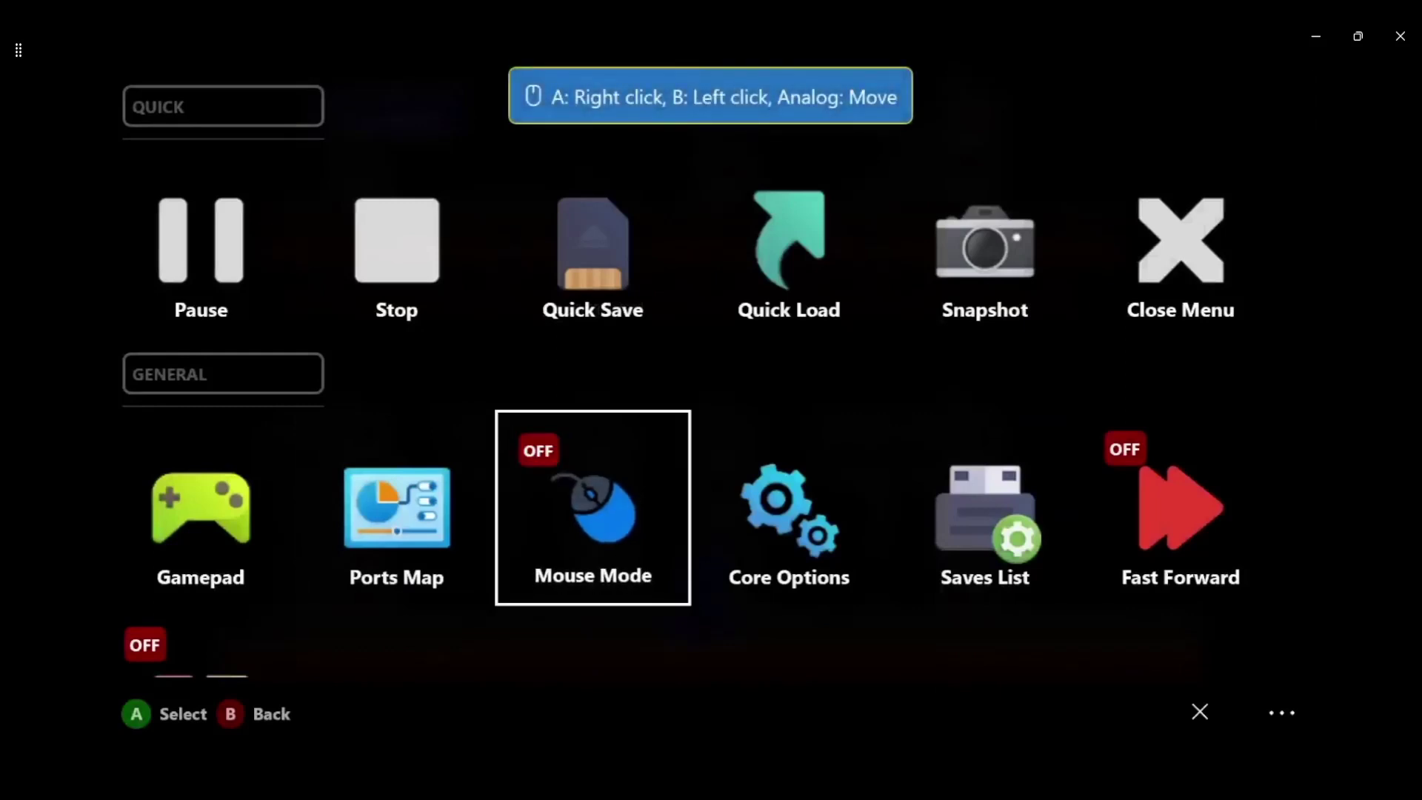
- Open the Core Options and review the entries from Blargg NTSC Filter to Mask Overscan (Horizontal)
key(Right)
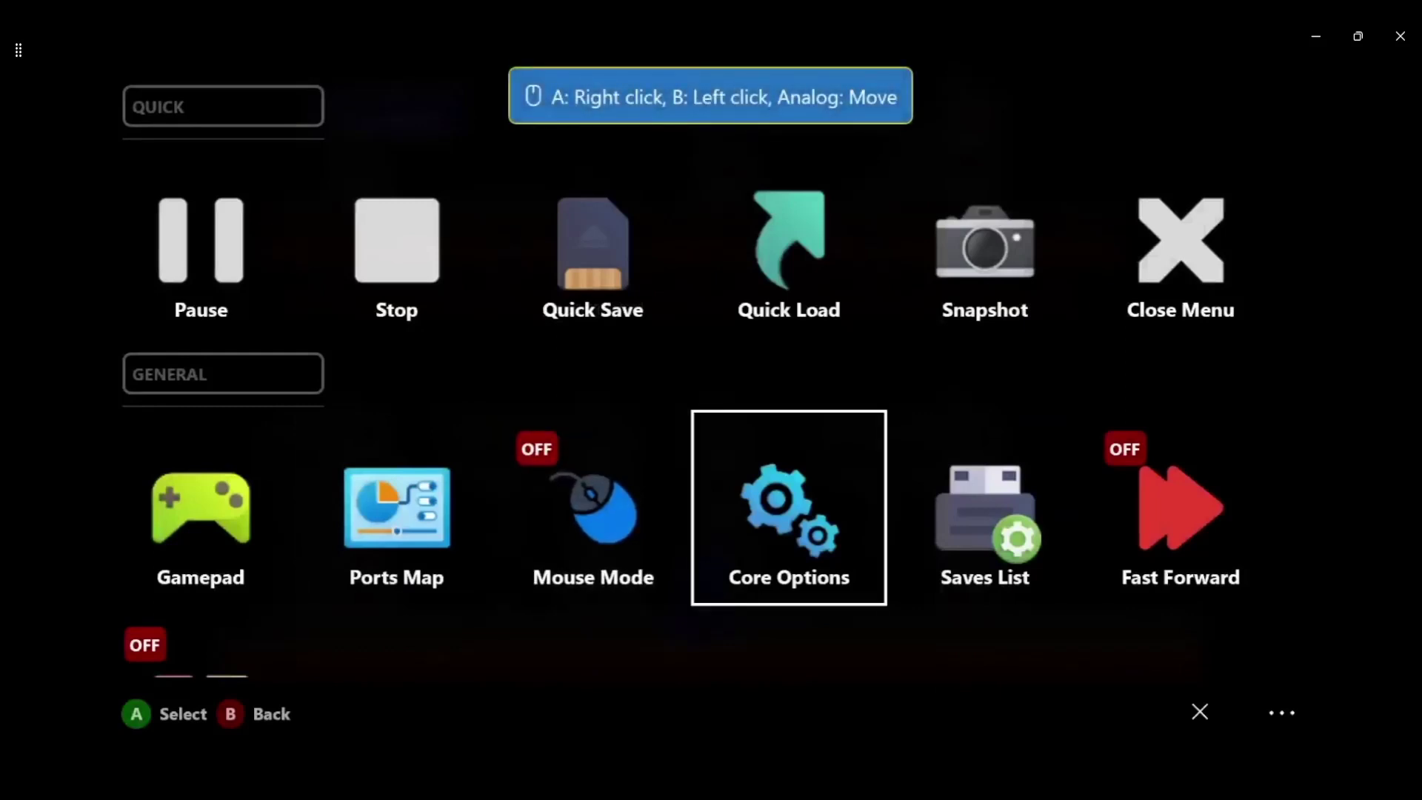
key(Return)
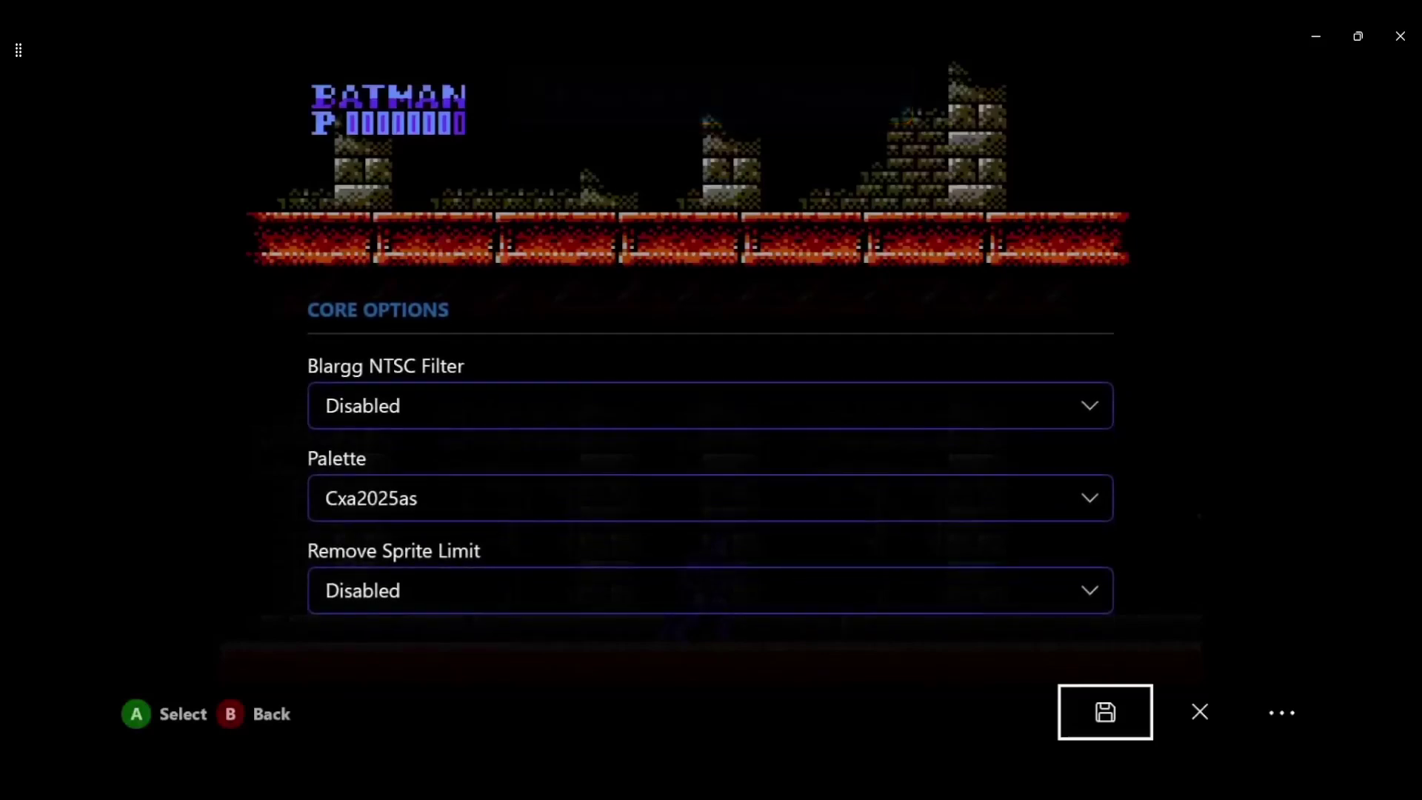
key(Up)
key(Up)
key(Up)
key(Up)
key(Up)
key(Down)
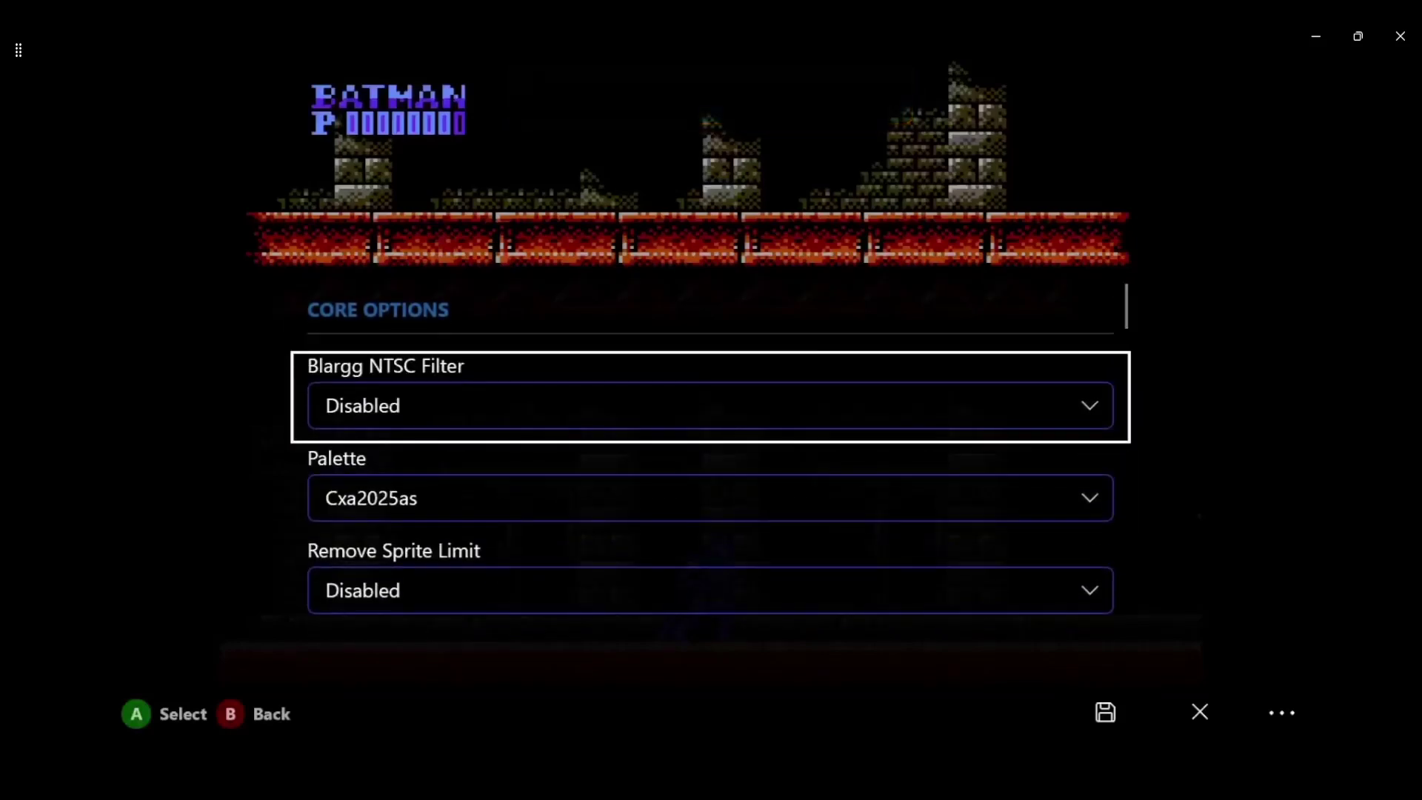
key(Down)
key(Down)
key(Down)
key(Down)
key(Down)
key(Down)
key(Down)
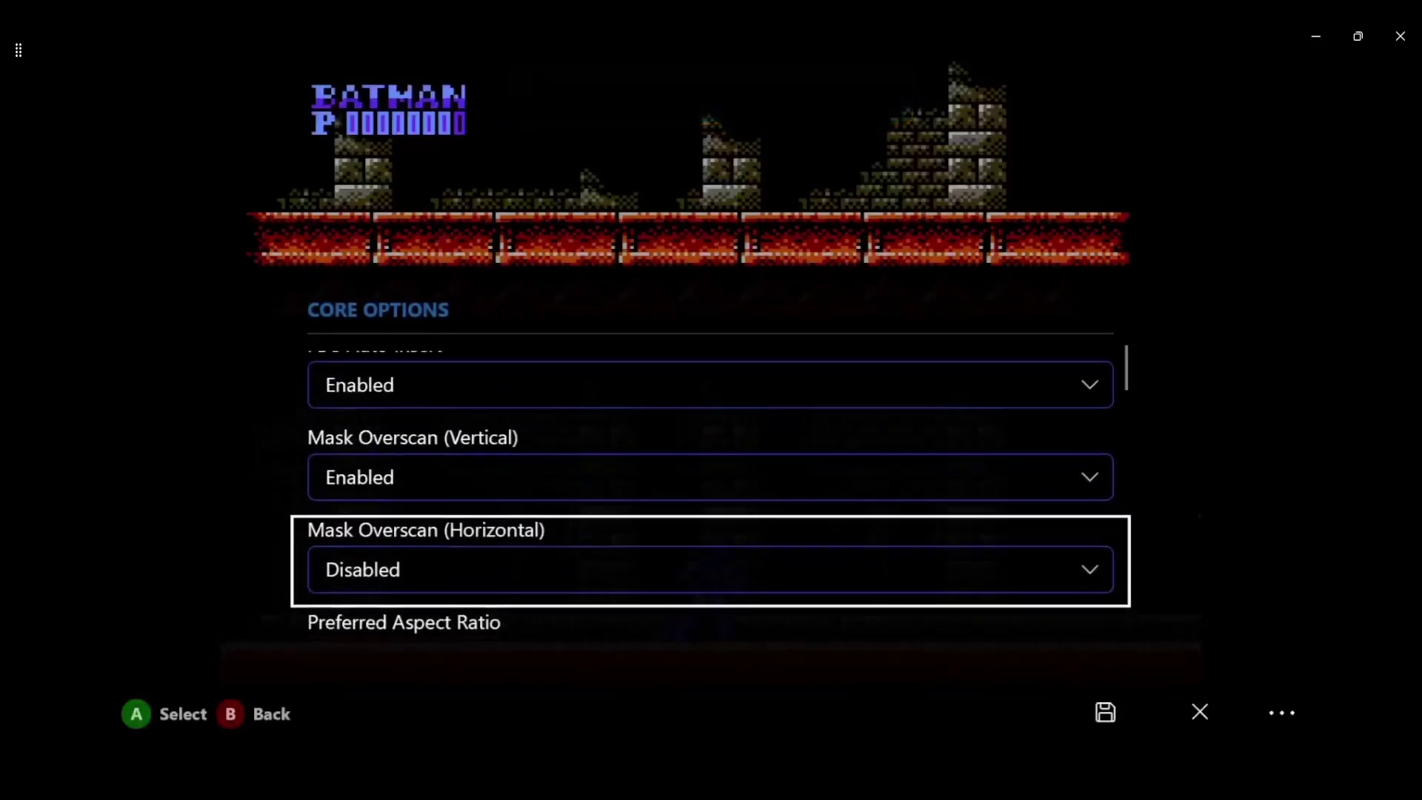
- Review the core options from Preferred Aspect Ratio to Show Advanced Audio Settings
key(Down)
key(Down)
key(Down)
key(Down)
key(Down)
key(Down)
key(Down)
key(Down)
key(Down)
key(Down)
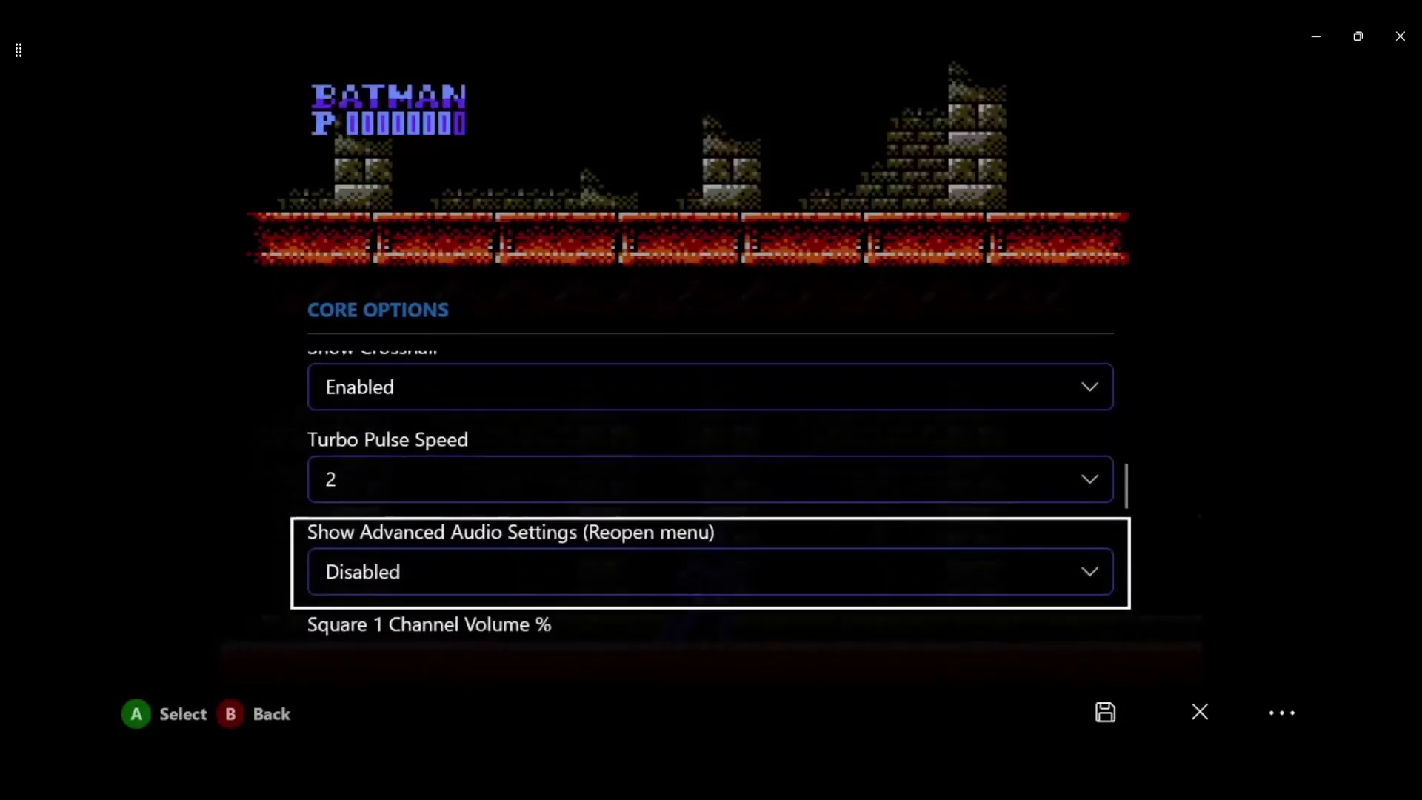
- Review the channel volume core options and return to the Performance options of the in-game menu
key(Down)
key(Down)
key(Down)
key(Down)
key(Down)
key(Down)
key(Down)
key(Down)
key(Down)
key(Down)
key(Down)
key(Down)
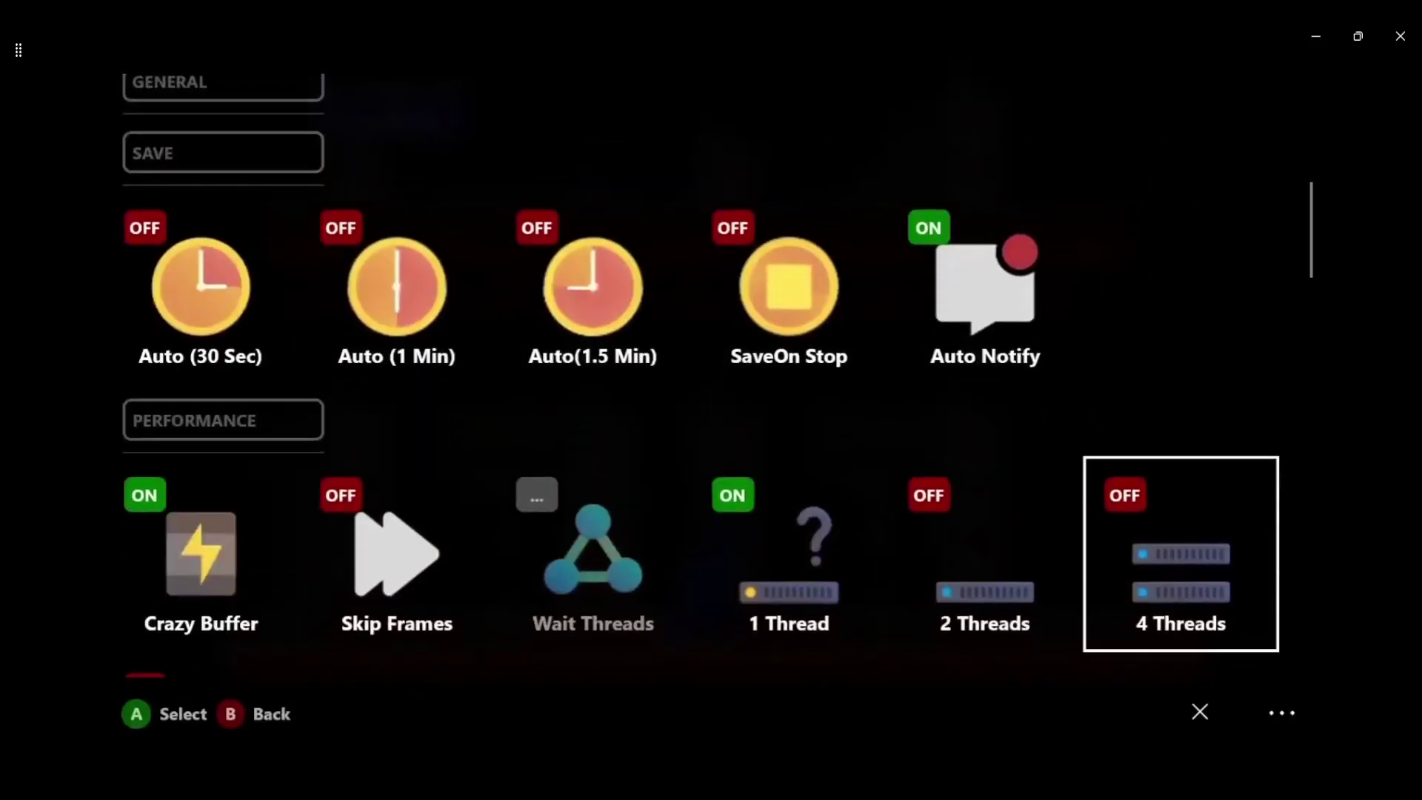
- Stop the running Batman game from the Quick options and return to the core's games list
key(Left)
key(Left)
key(Left)
key(Left)
key(Left)
key(Up)
key(Up)
key(Up)
key(Up)
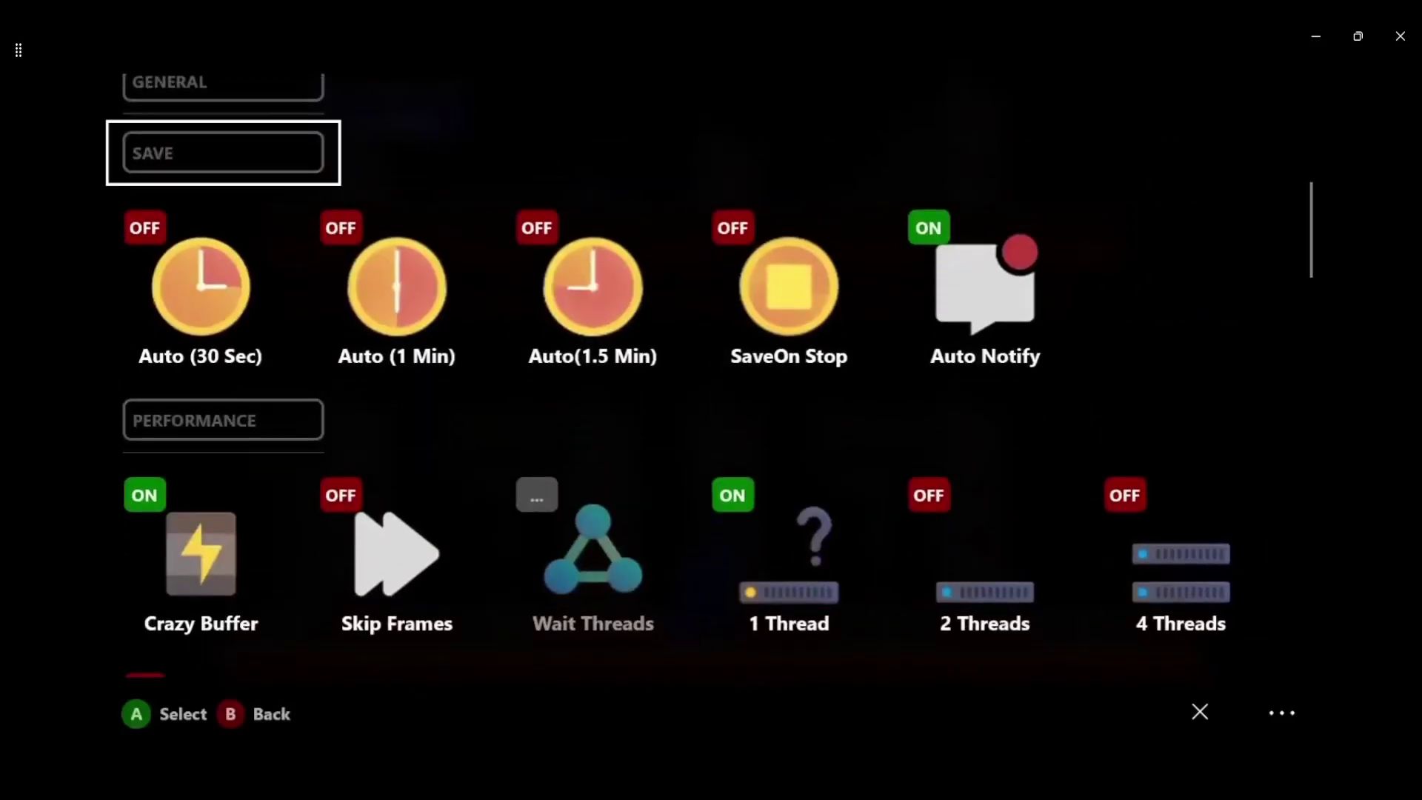
key(Up)
key(Up)
key(Up)
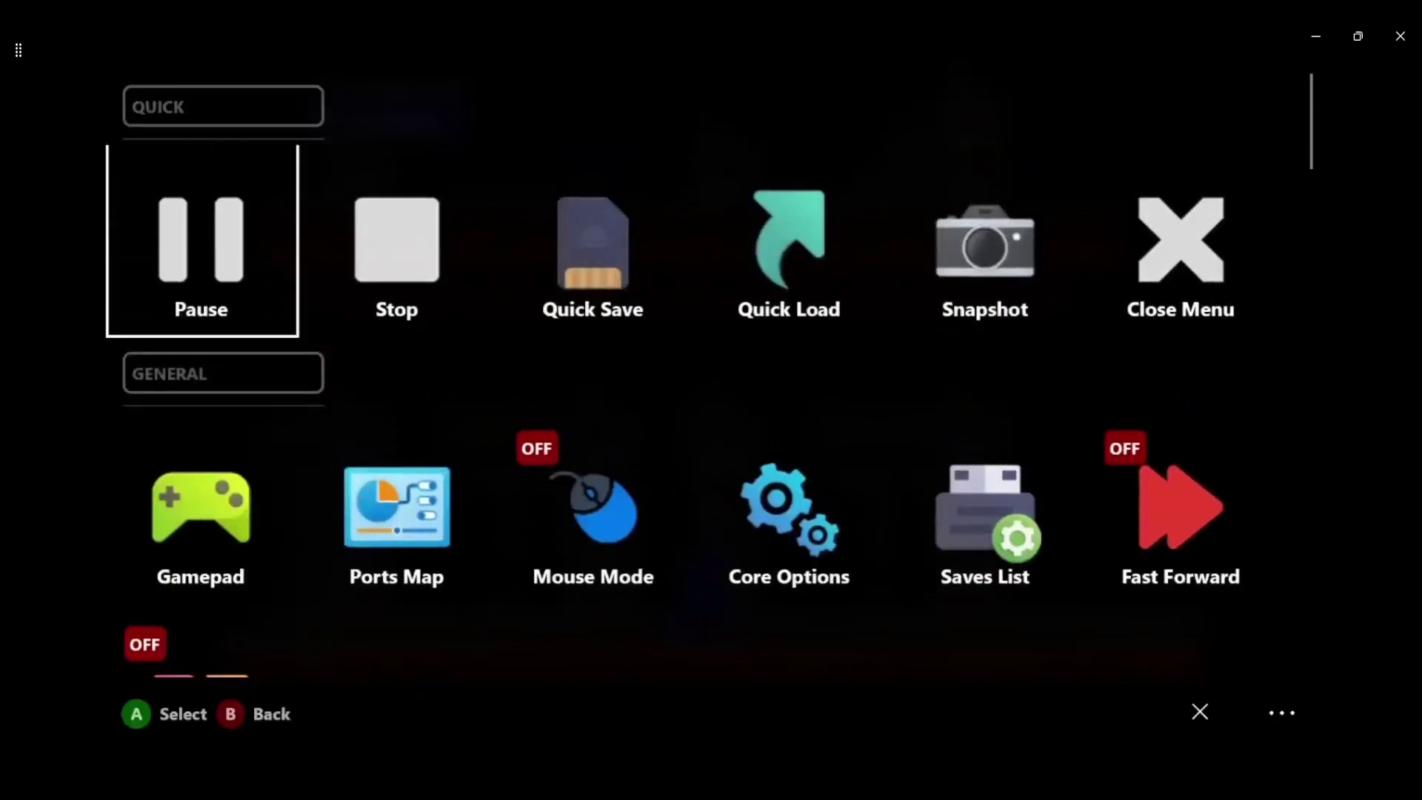
key(Right)
key(Return)
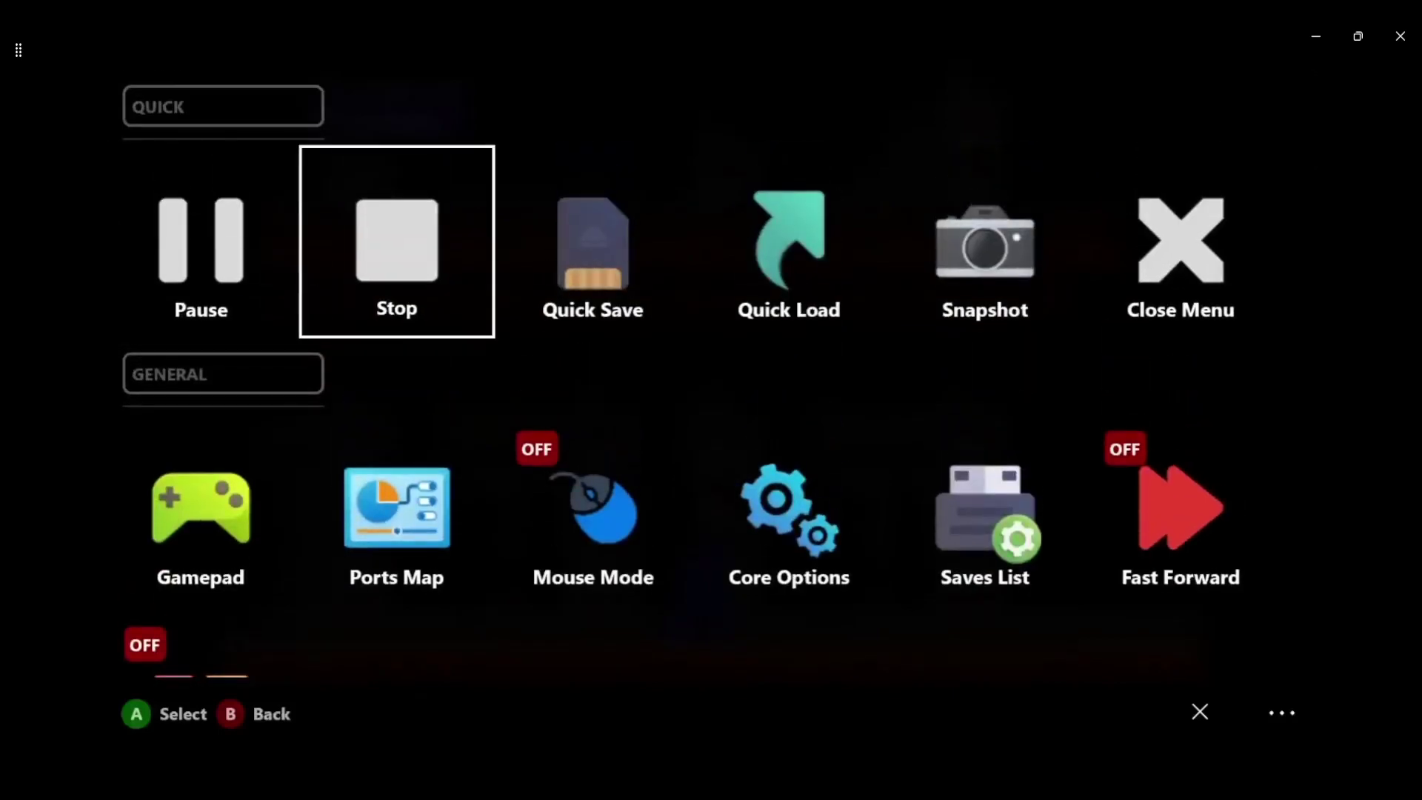
key(Return)
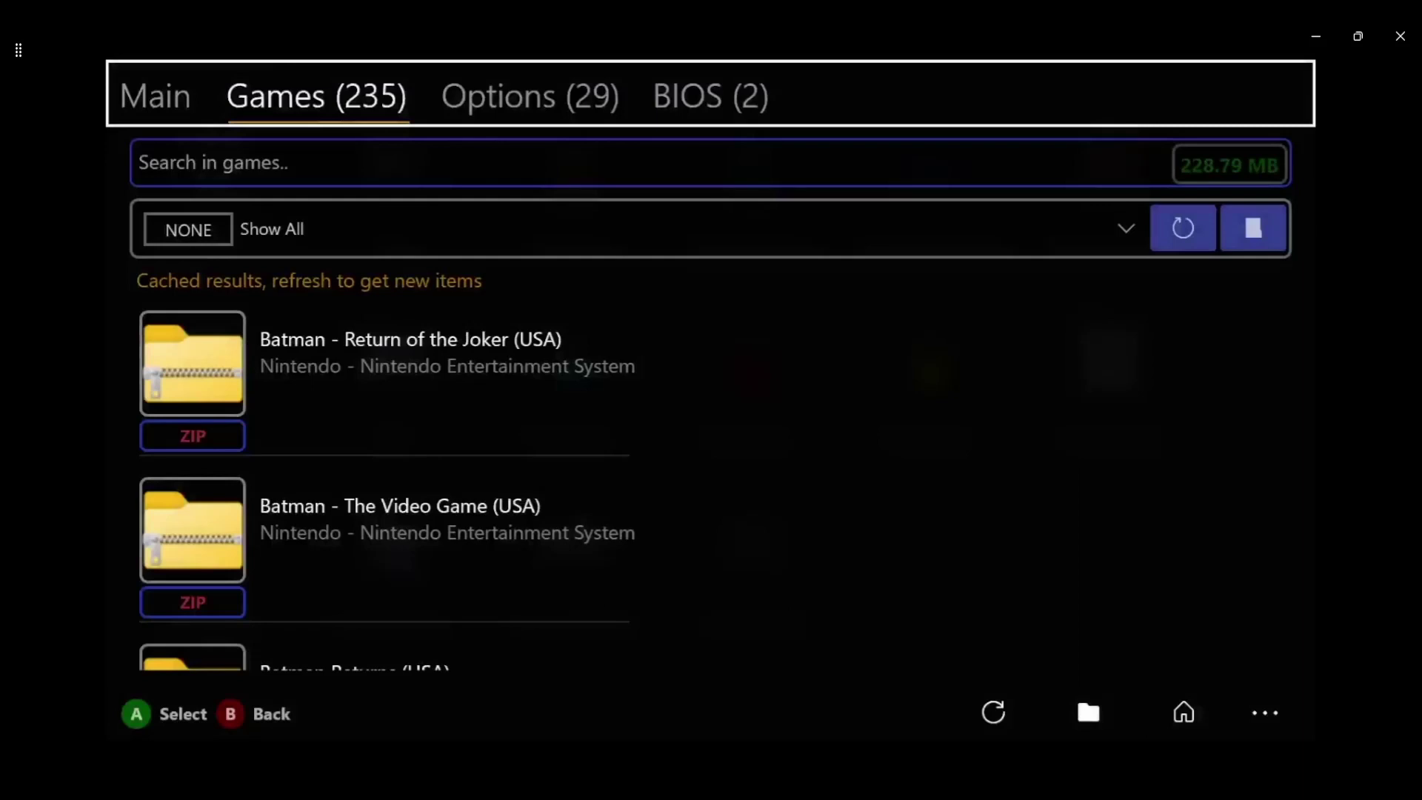
- Review the first core options on the Options page, including Palette and Remove Sprite Limit
key(Down)
key(Up)
key(Right)
key(Down)
key(Down)
key(Down)
key(Down)
key(Down)
key(Down)
key(Down)
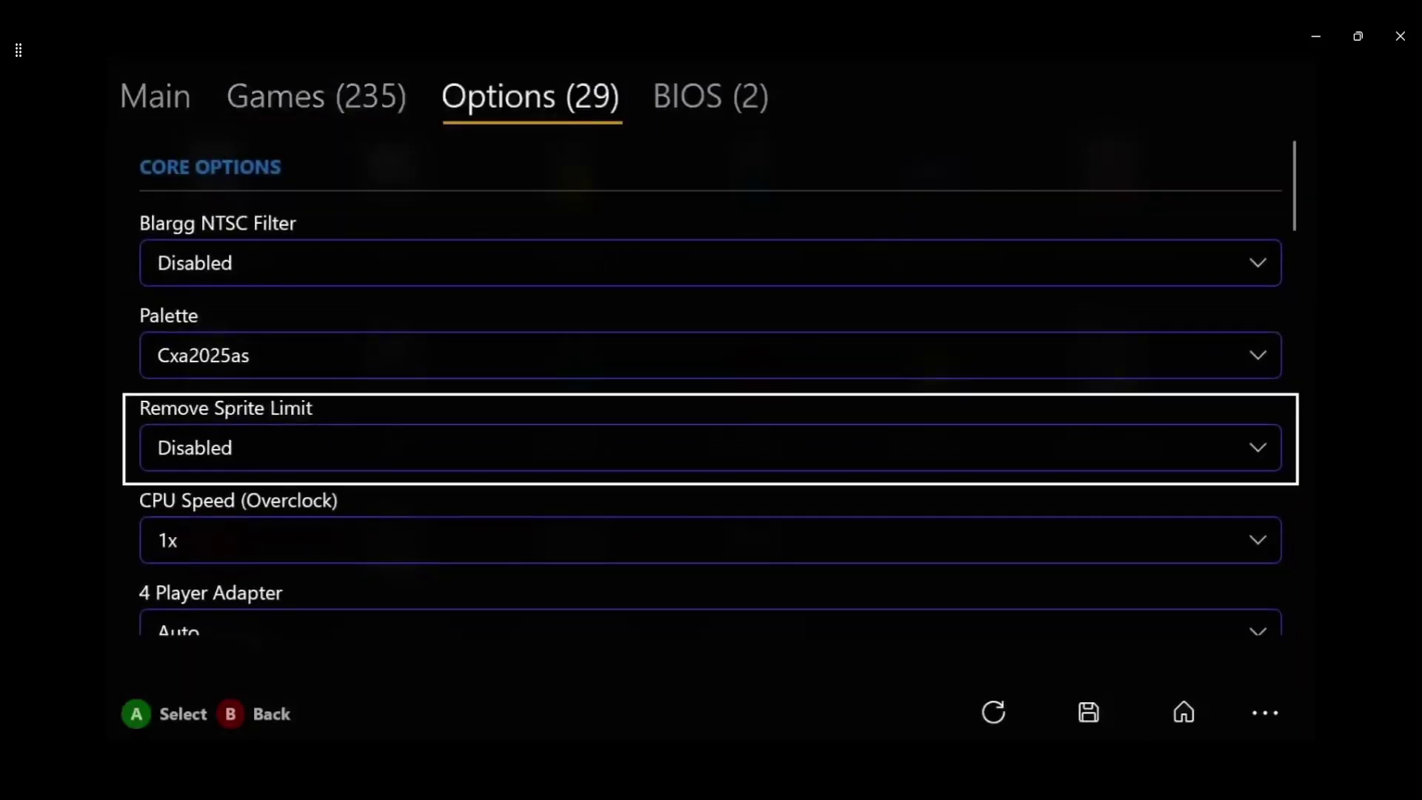
key(Up)
key(Up)
key(Up)
key(Up)
key(Up)
key(Up)
key(Up)
key(Up)
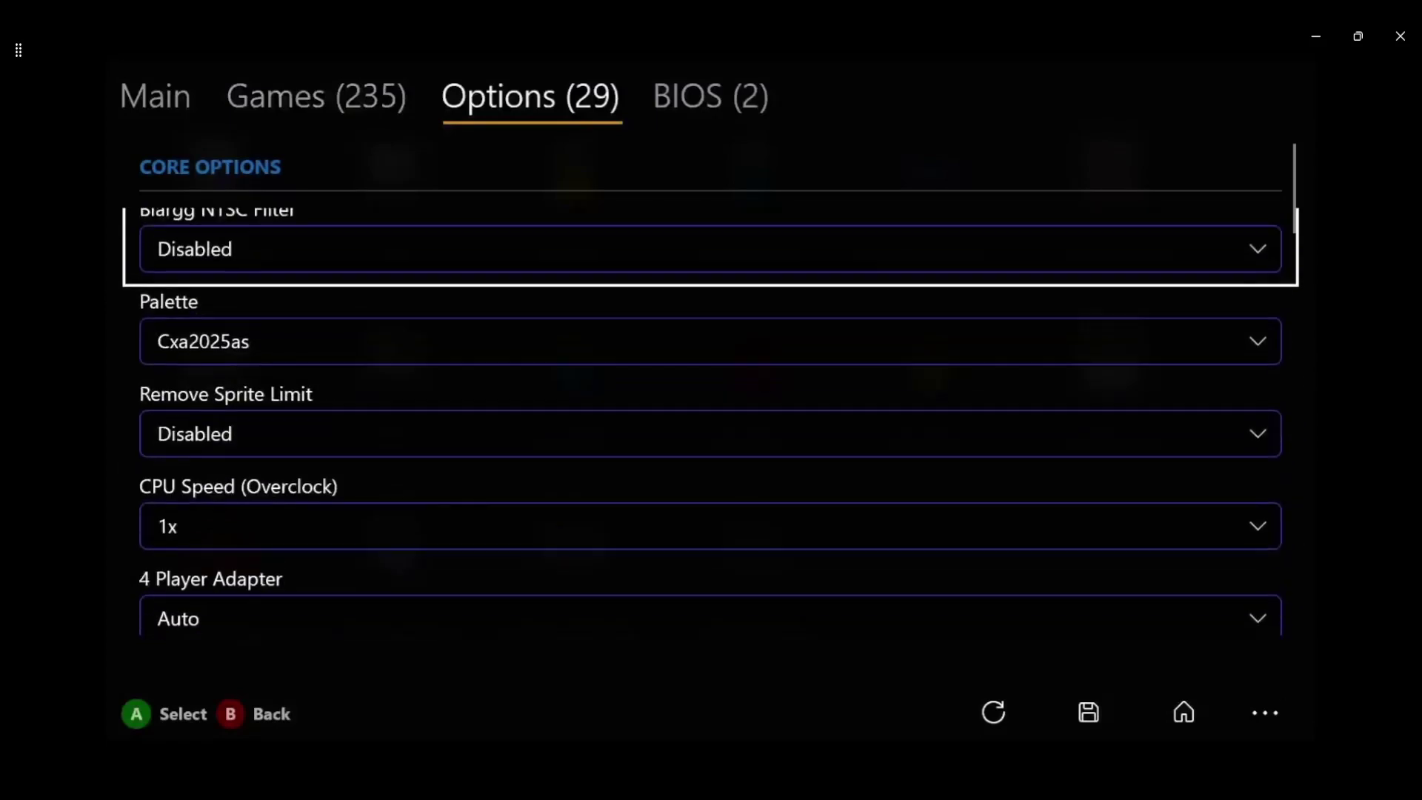
- Open the BIOS page and examine the optional disksys.rom and required NstDatabase.xml entries
key(Right)
key(Down)
key(Down)
key(Down)
key(Down)
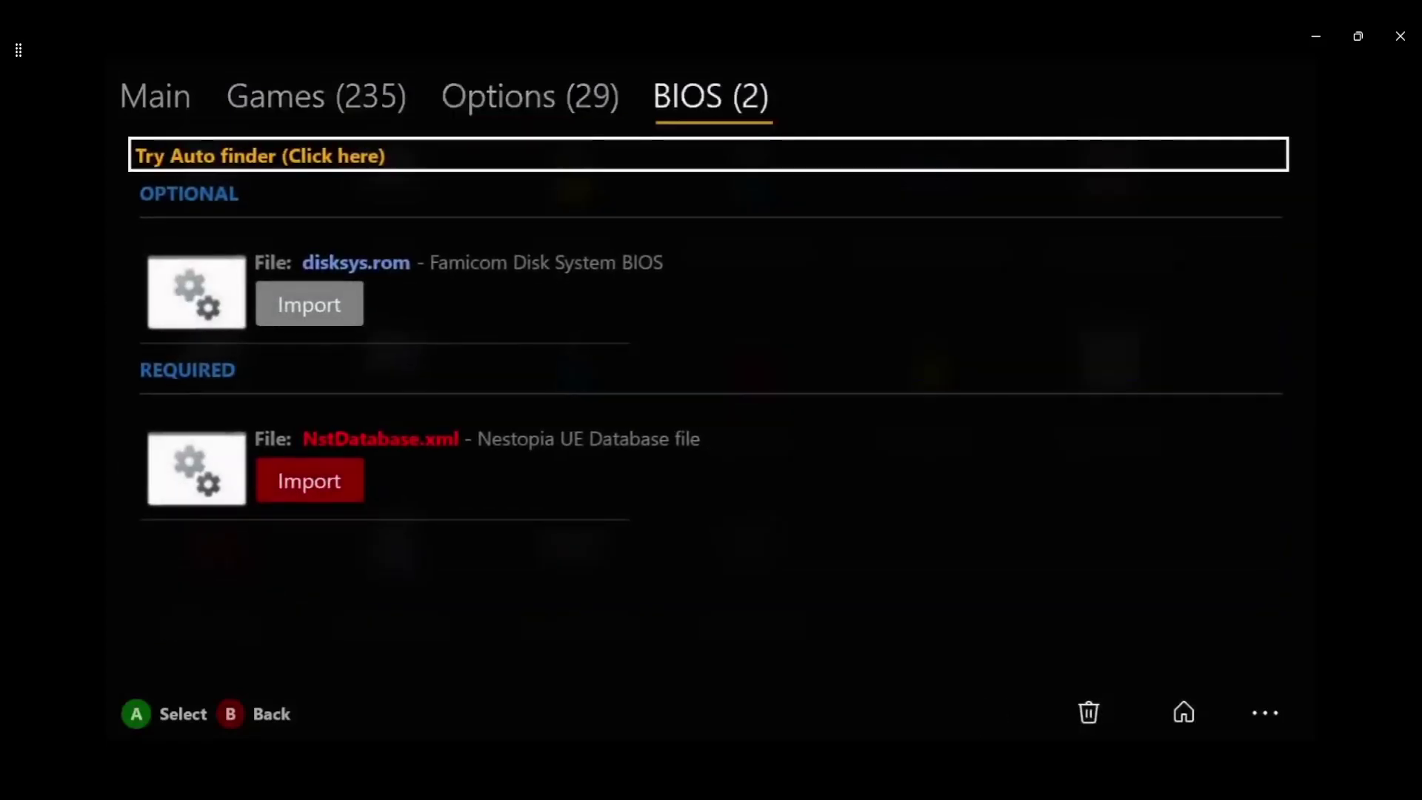
key(Down)
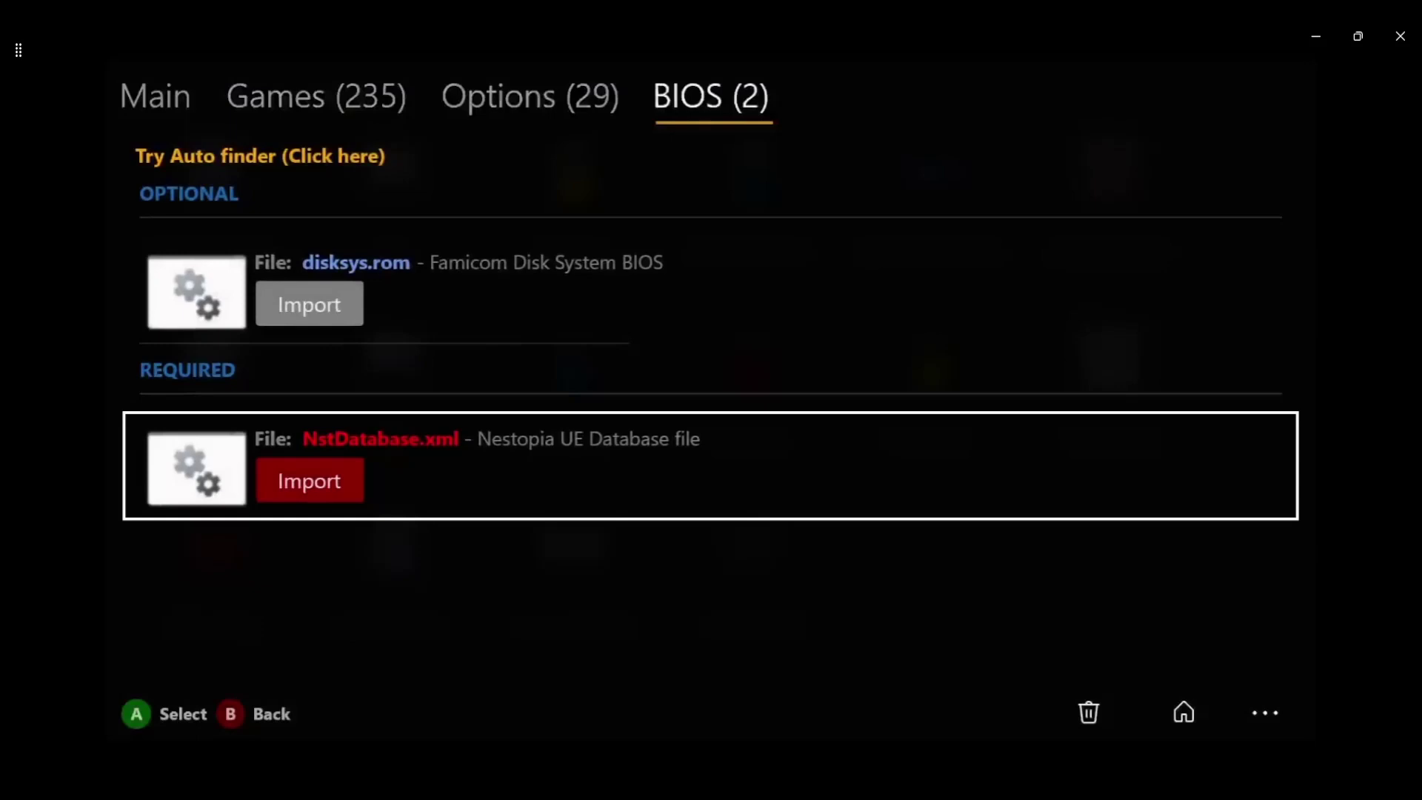
key(Up)
key(Up)
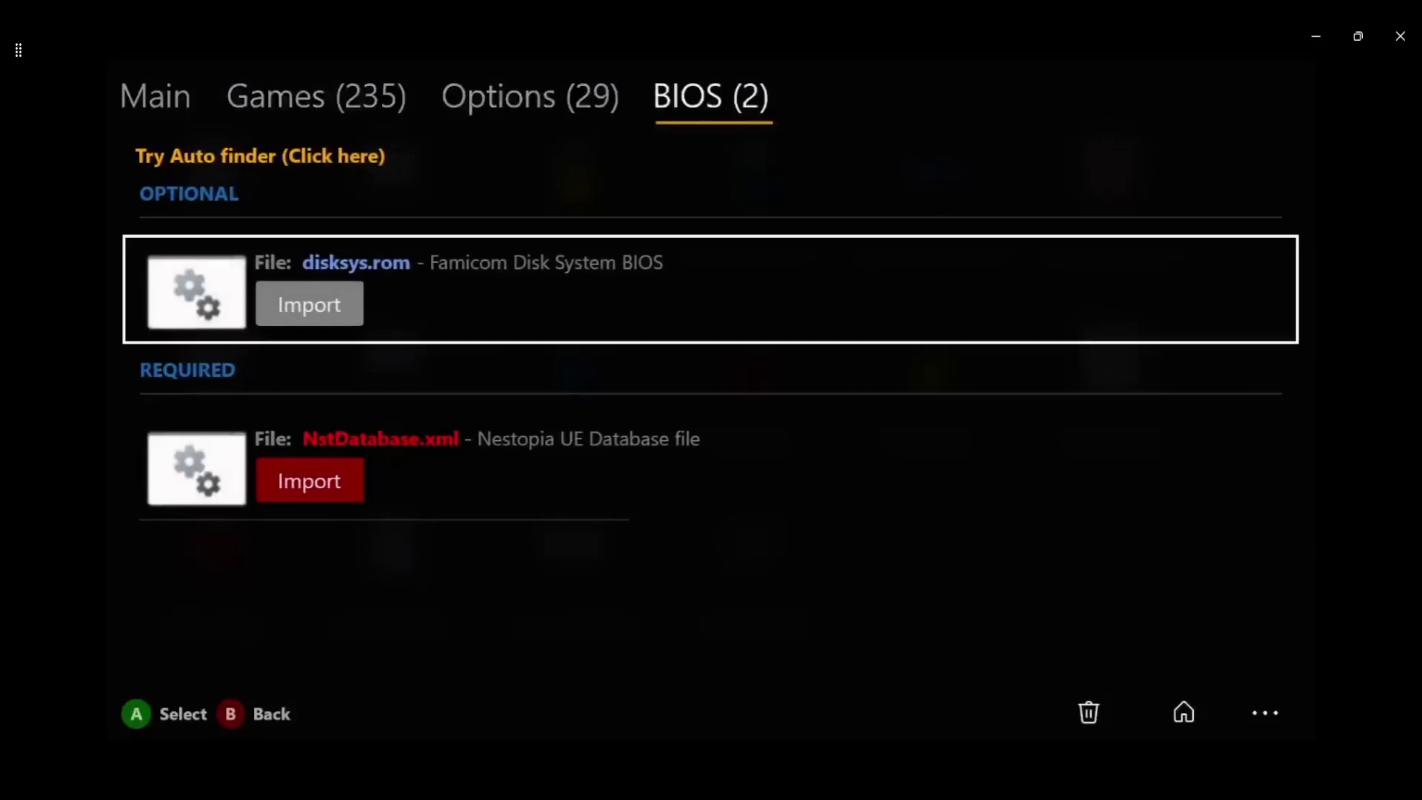
- Start importing the optional disksys.rom BIOS, choosing to select the file manually instead of having it found automatically
key(Return)
key(Right)
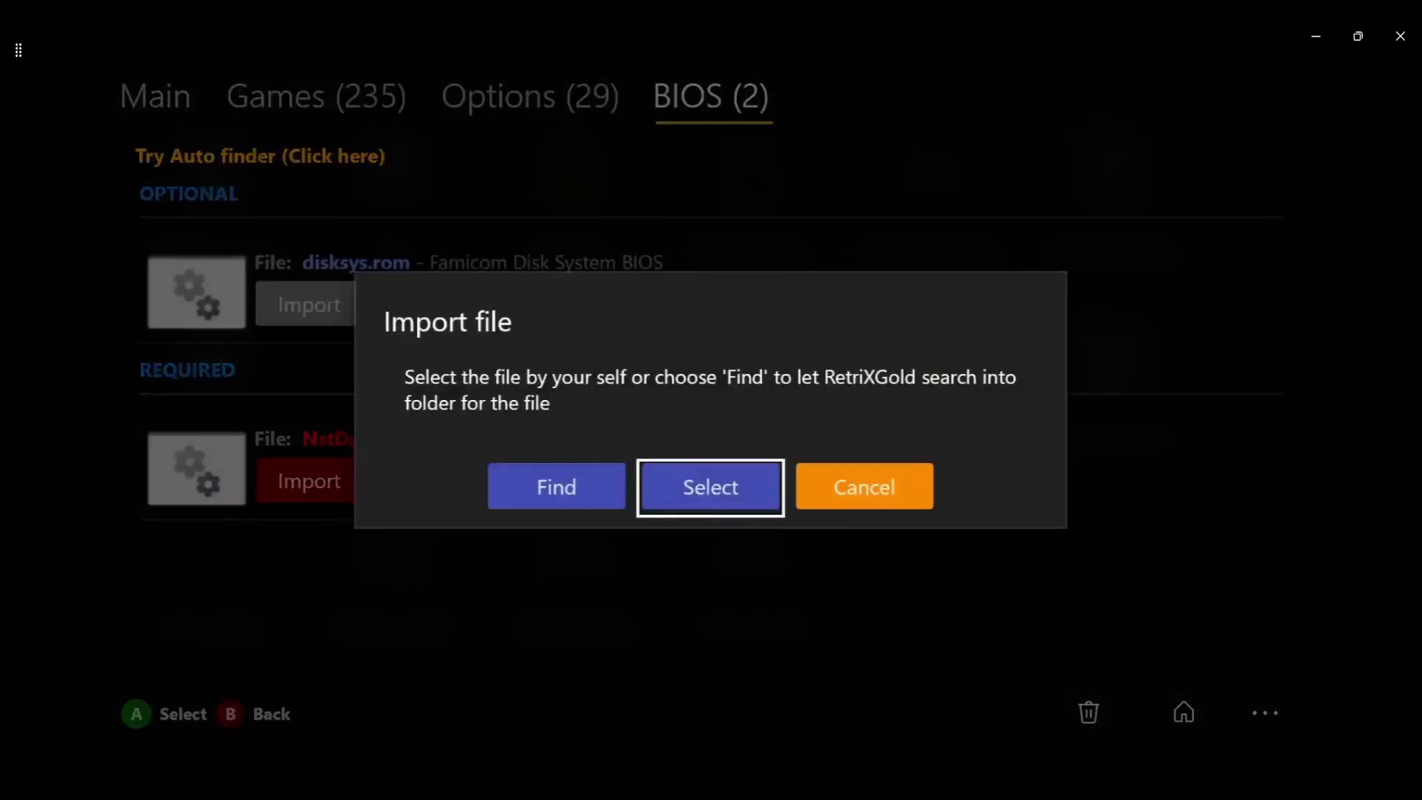
key(Left)
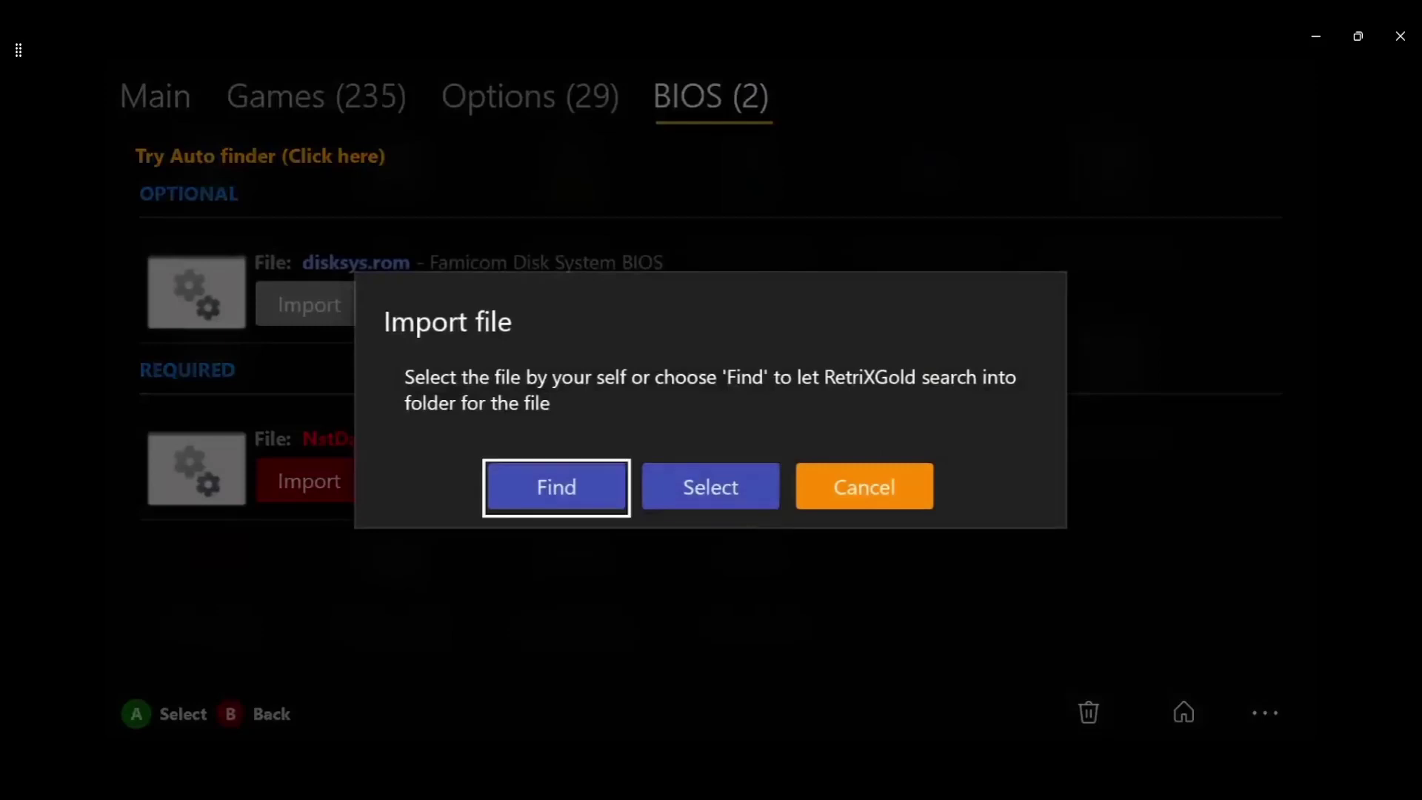
key(Right)
key(Return)
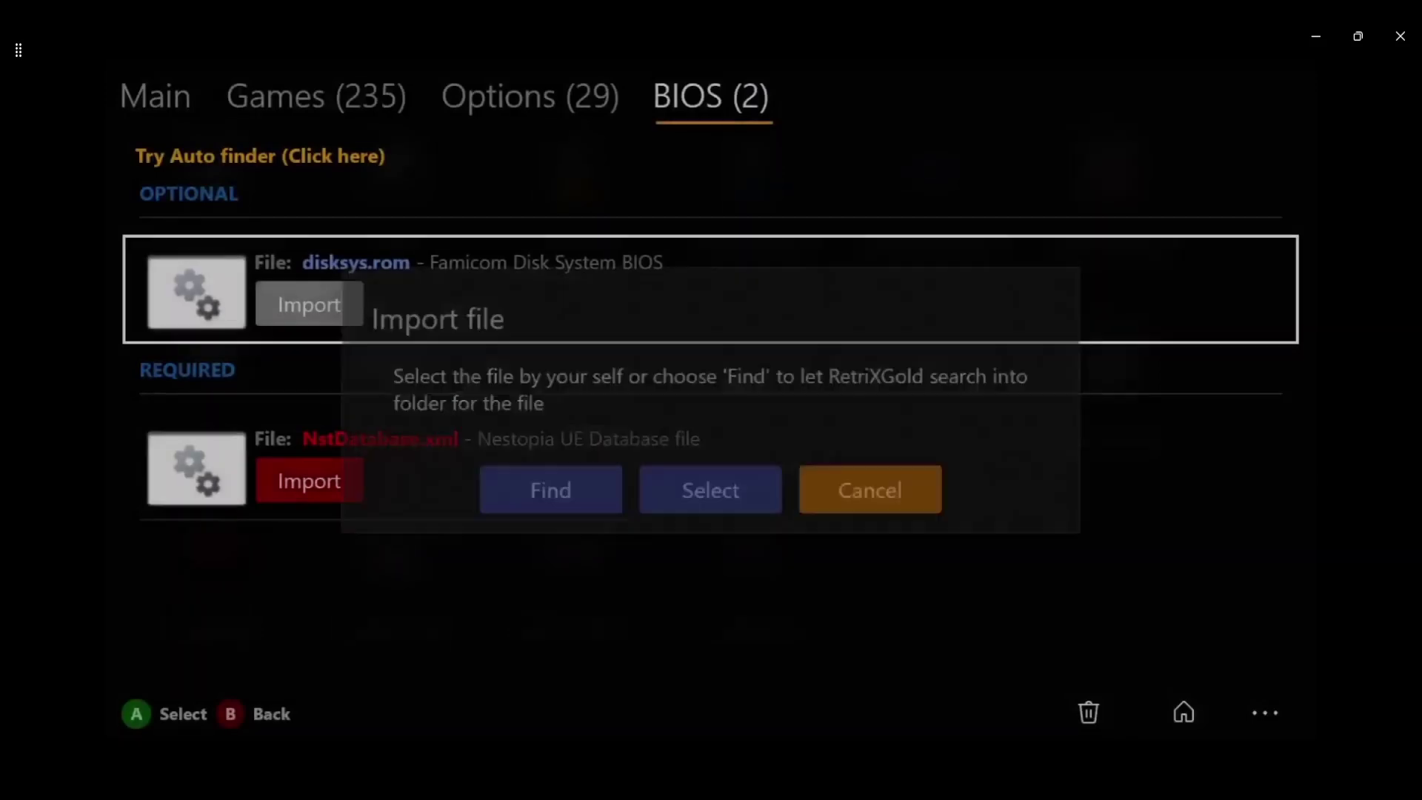
- Browse the D: drive to the BIOS Retroarch folder inside pc Backup
key(Tab)
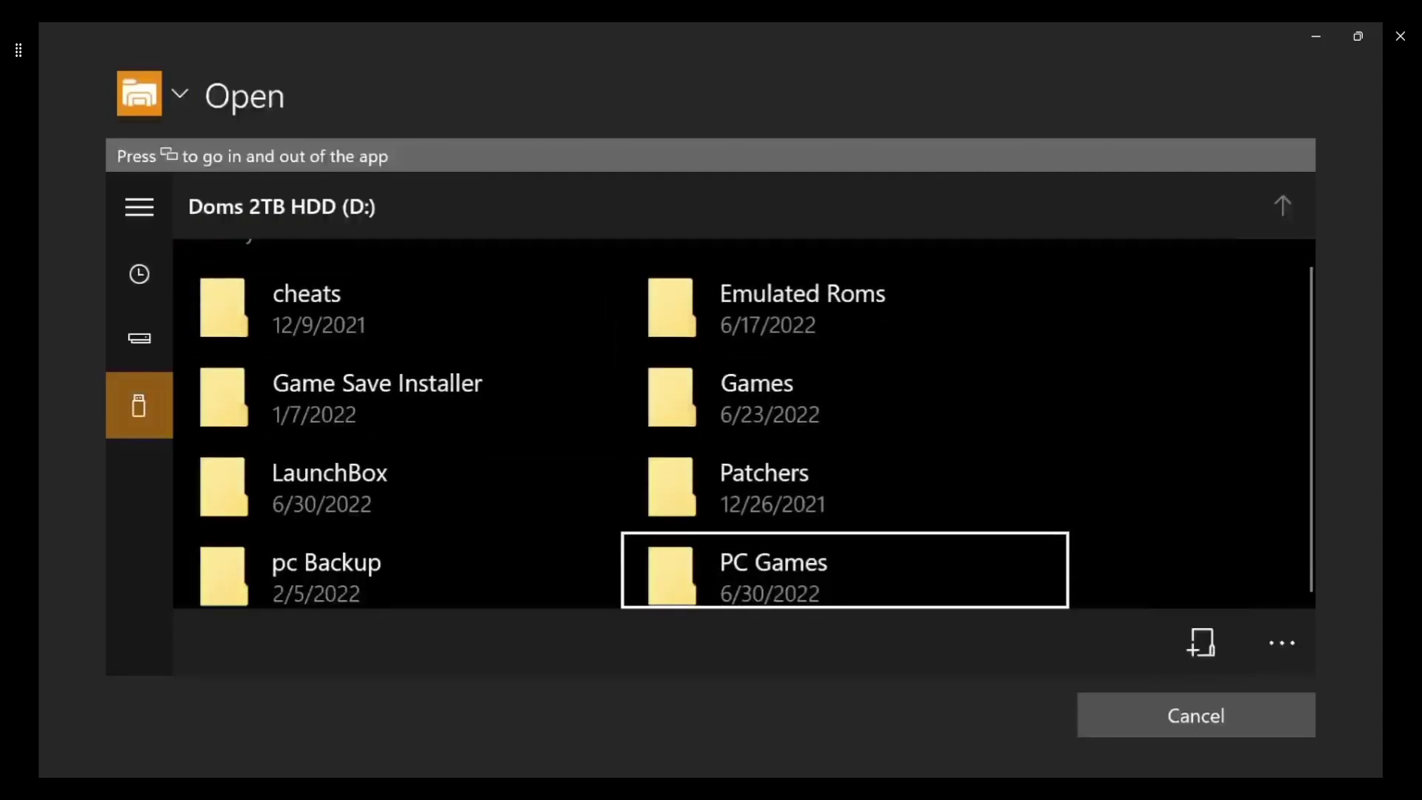
key(Tab)
key(Tab)
key(shift+Tab)
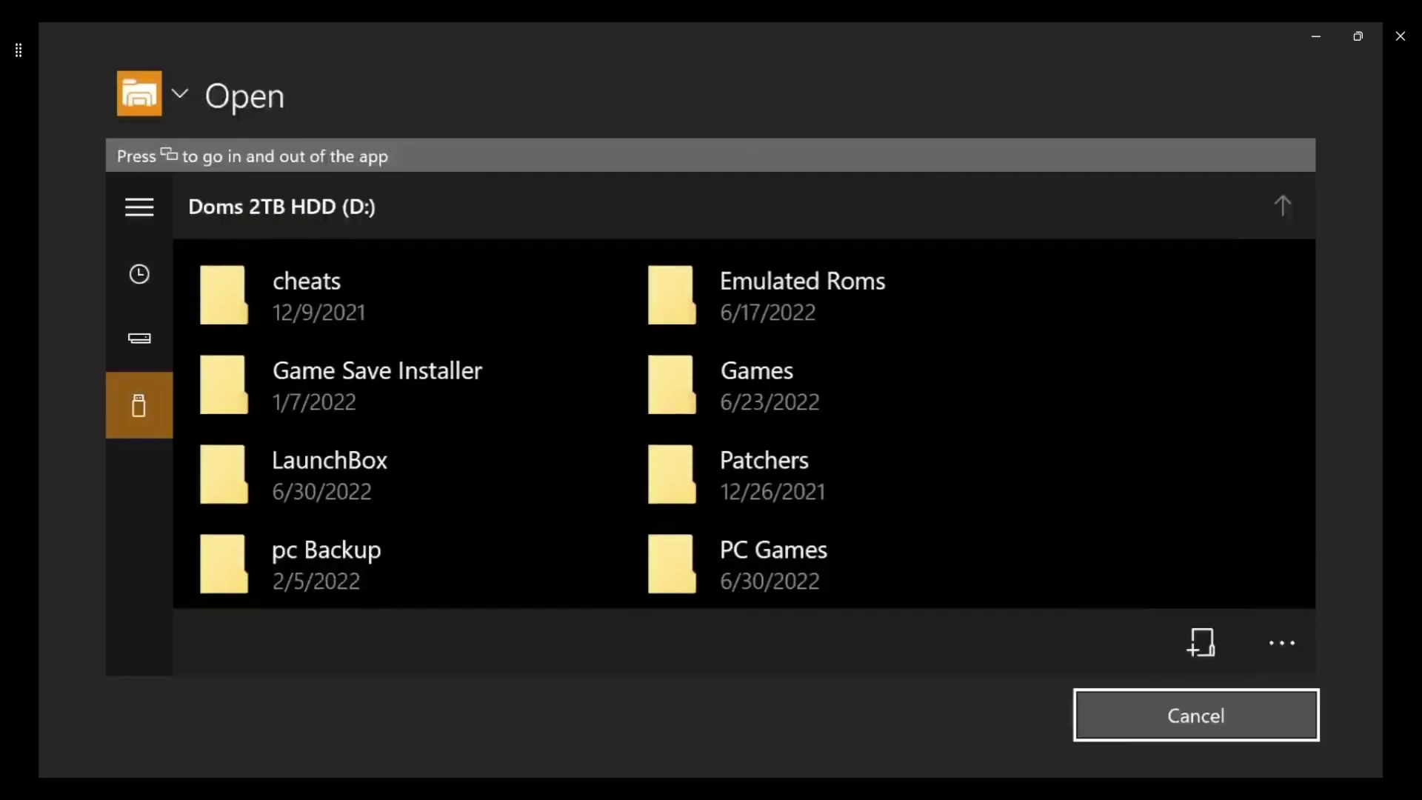
key(shift+Tab)
key(Left)
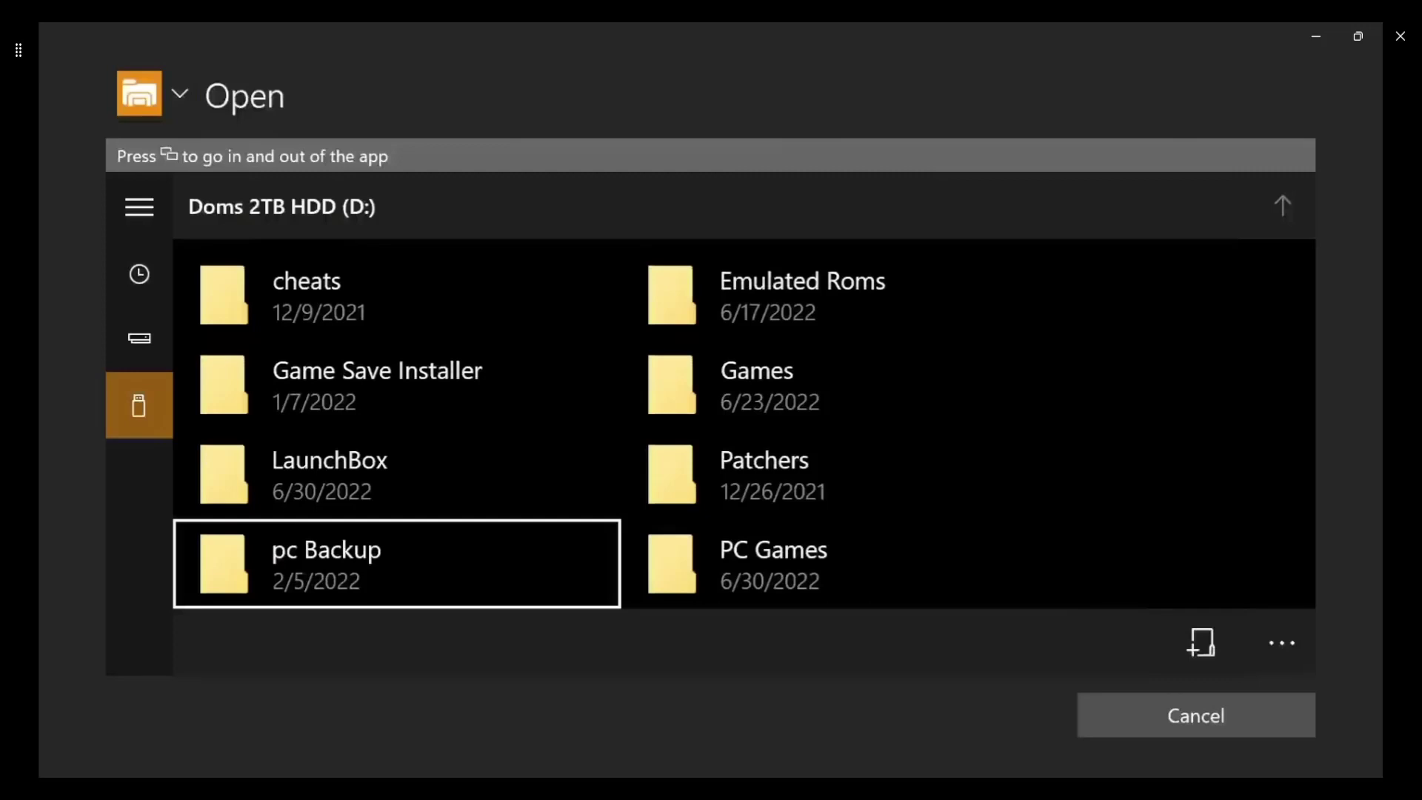
key(Return)
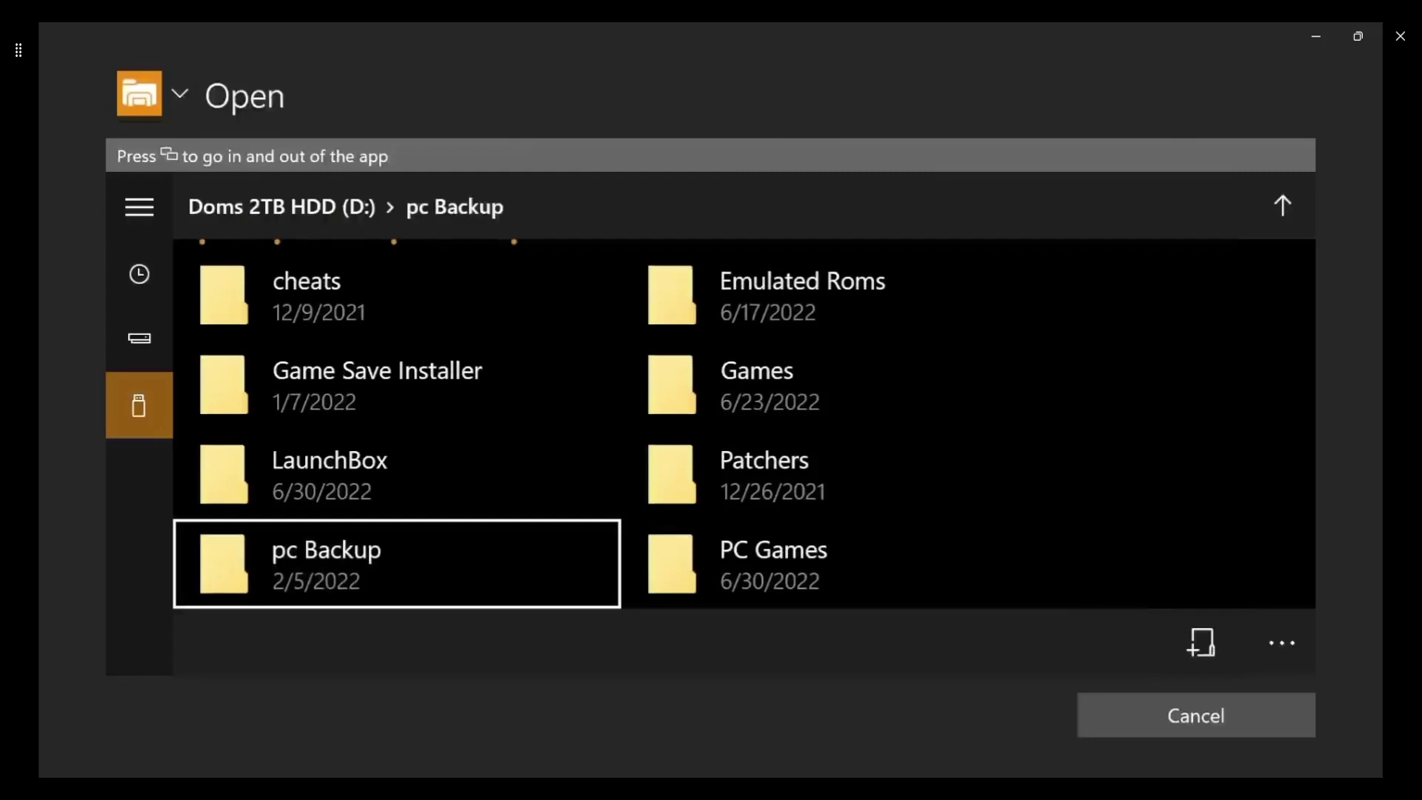
key(Right)
key(Down)
key(Return)
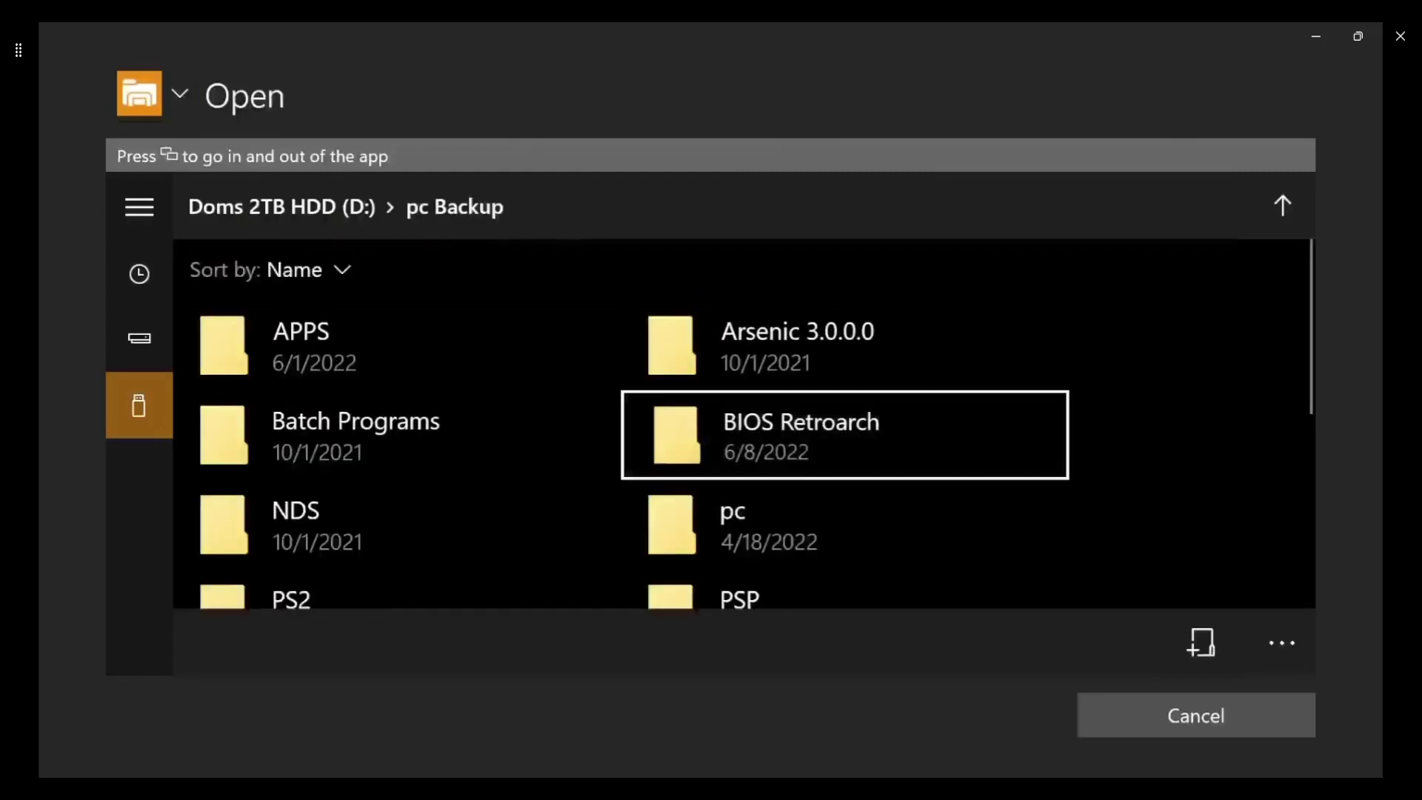
- Import the DISKSYS file from the BIOS Retroarch folder as the Famicom Disk System BIOS
key(Down)
key(Down)
key(Down)
key(Down)
key(Down)
key(Down)
key(Down)
key(Down)
key(Down)
key(Down)
key(Down)
key(Down)
key(Down)
key(Down)
key(Down)
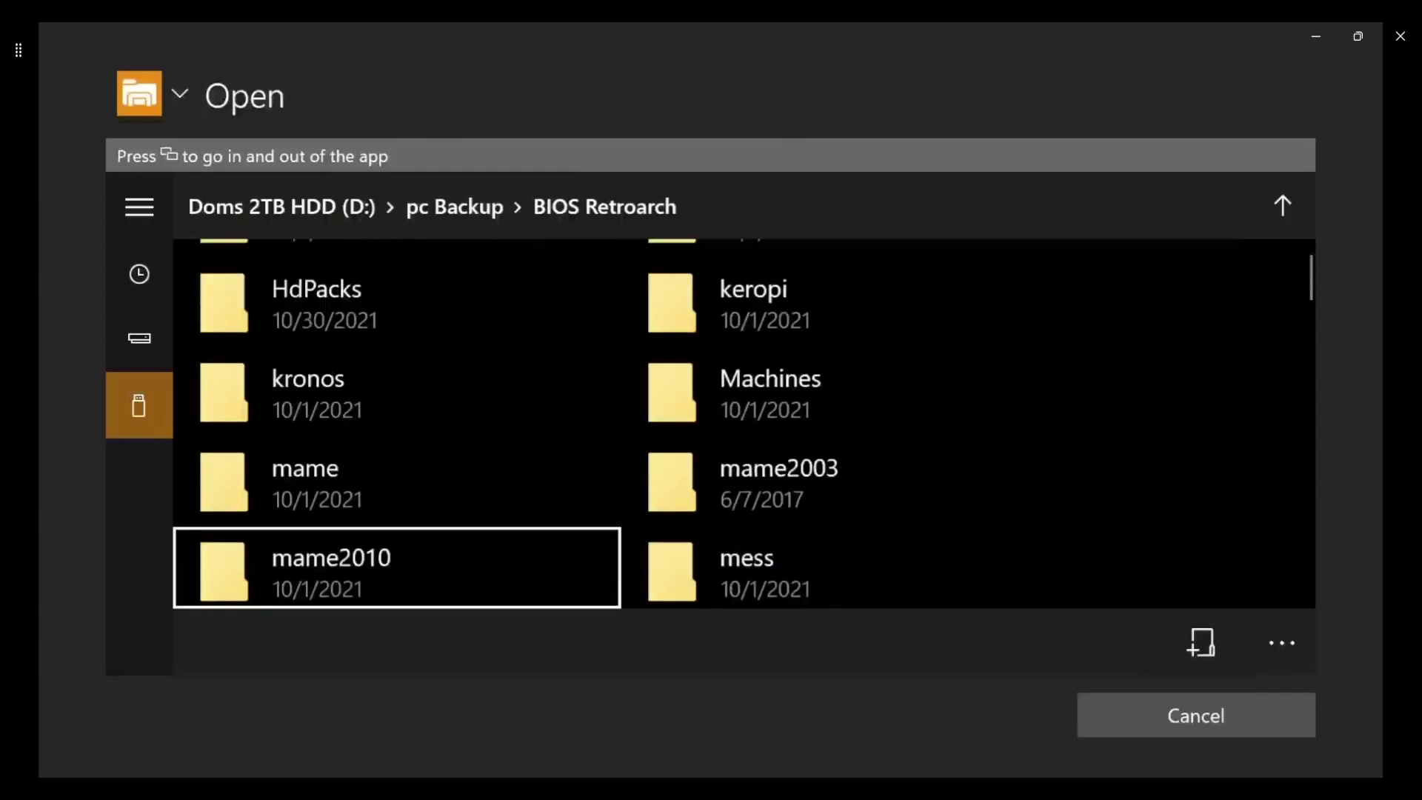
key(Right)
key(Down)
key(Down)
key(Down)
key(Down)
key(Down)
key(Down)
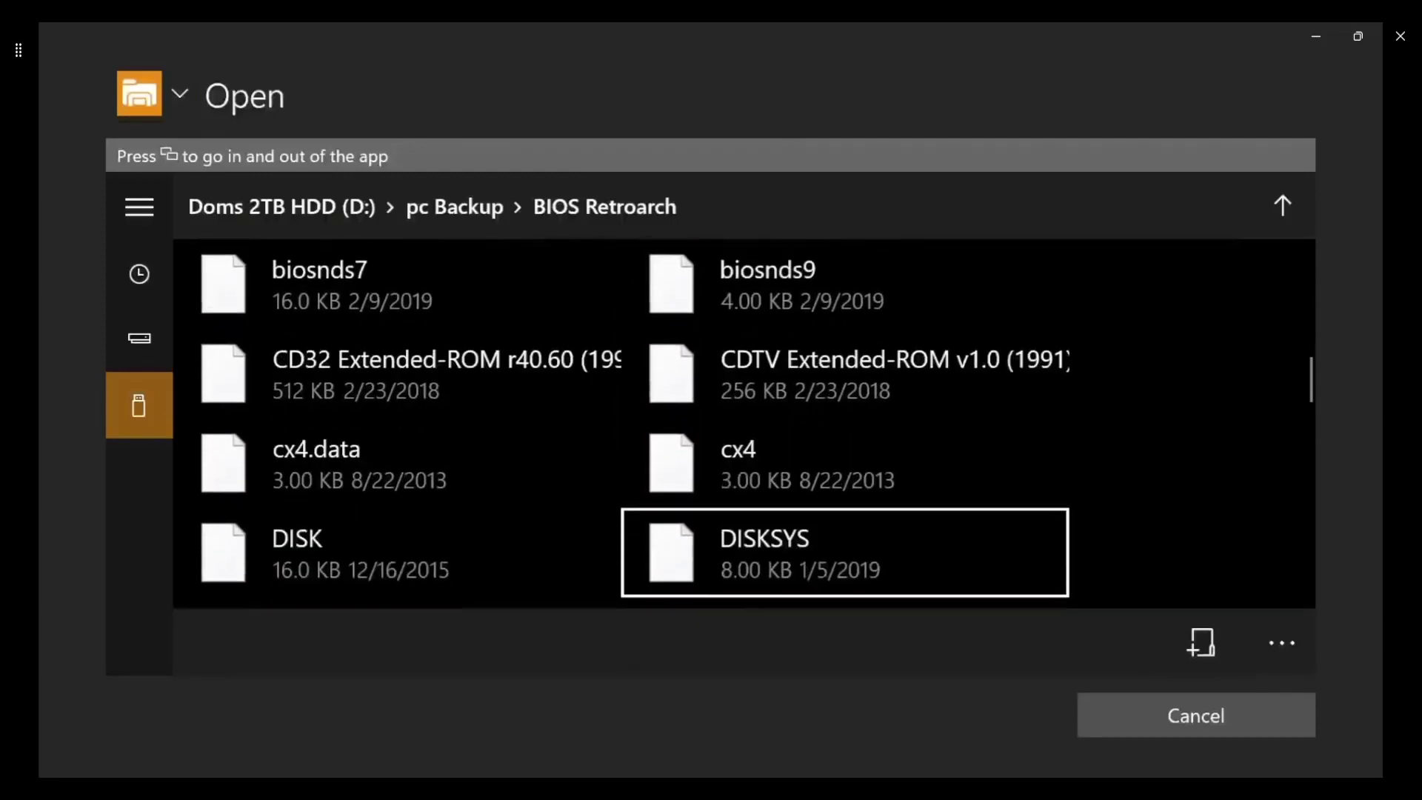
key(Up)
key(Up)
key(Up)
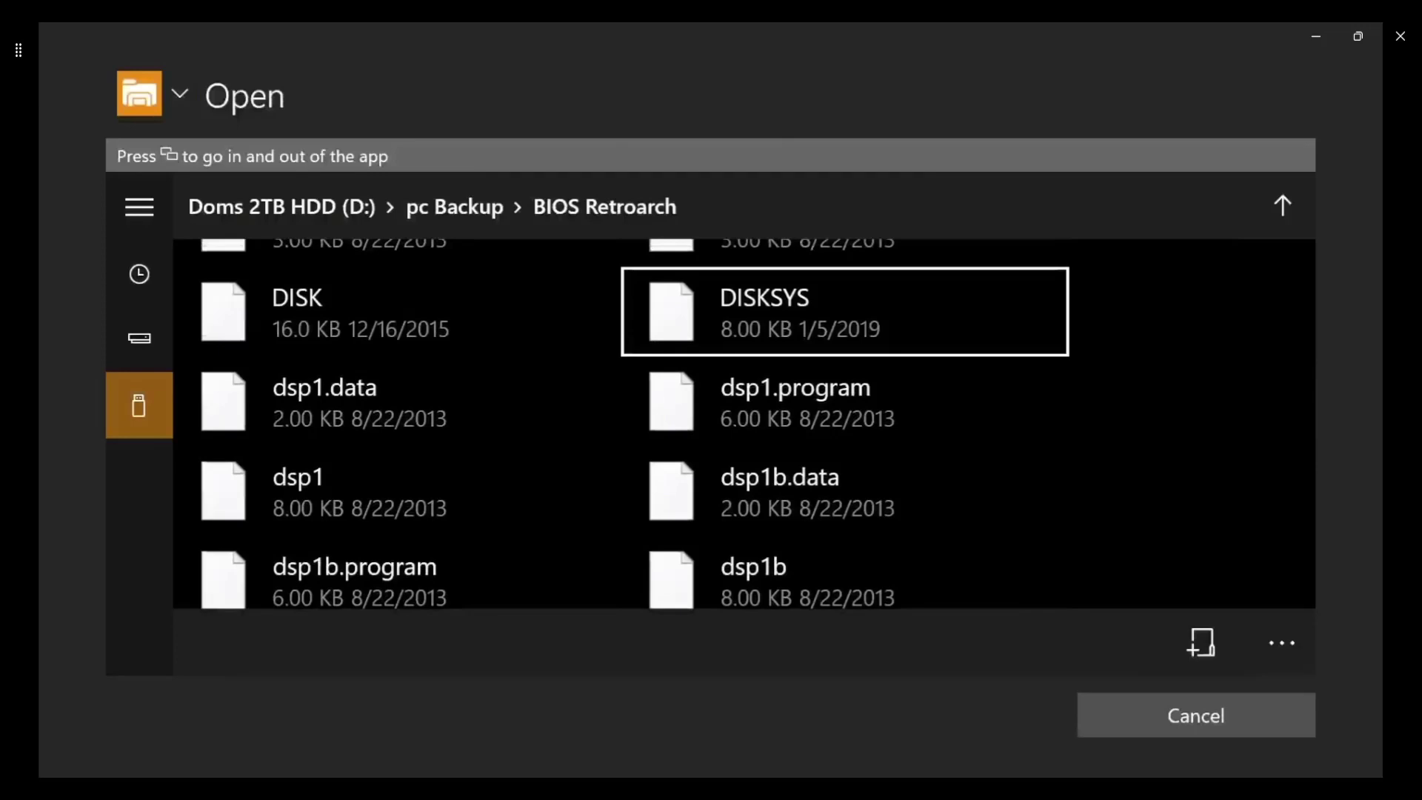
key(Return)
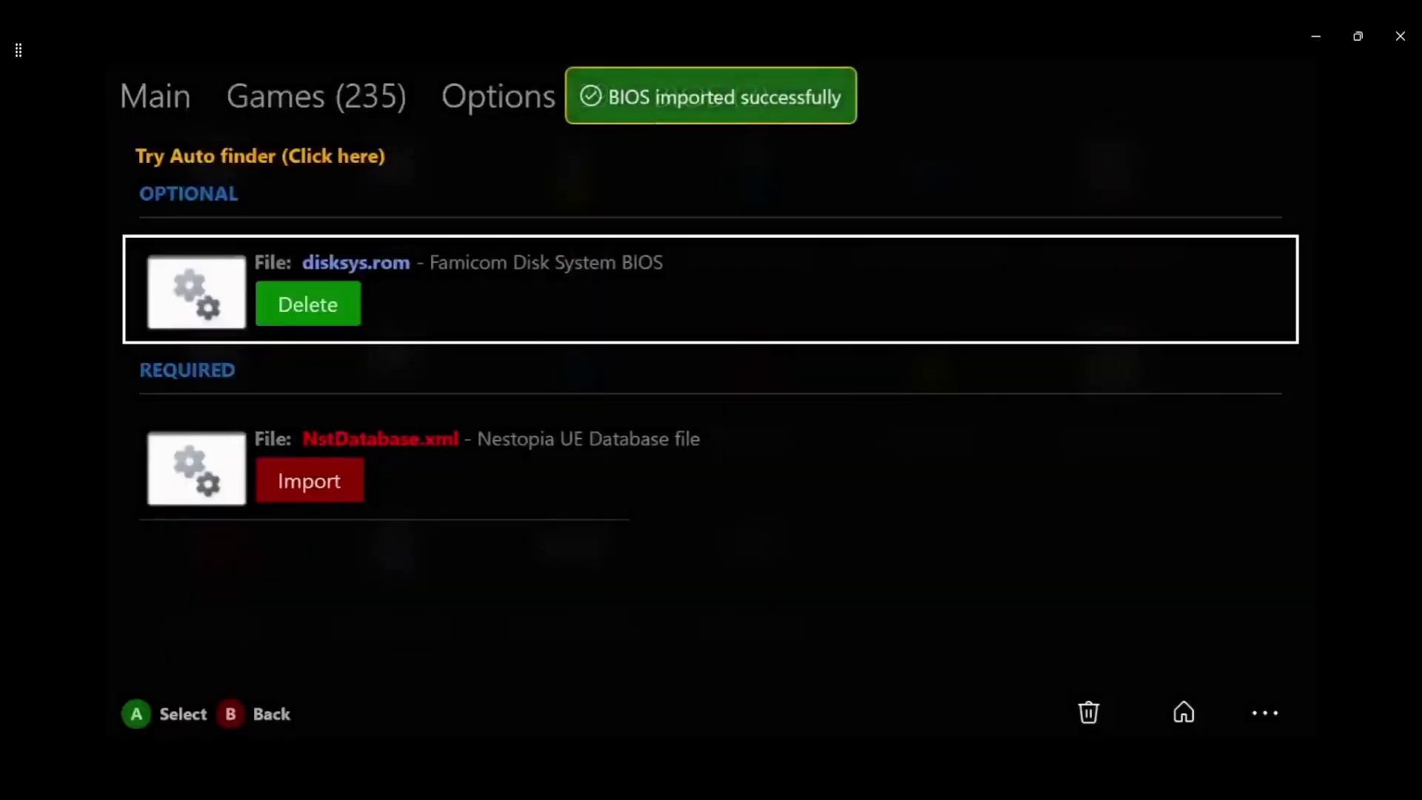
- Start a manual import of the required NstDatabase.xml and switch the file picker to the D: drive
key(Down)
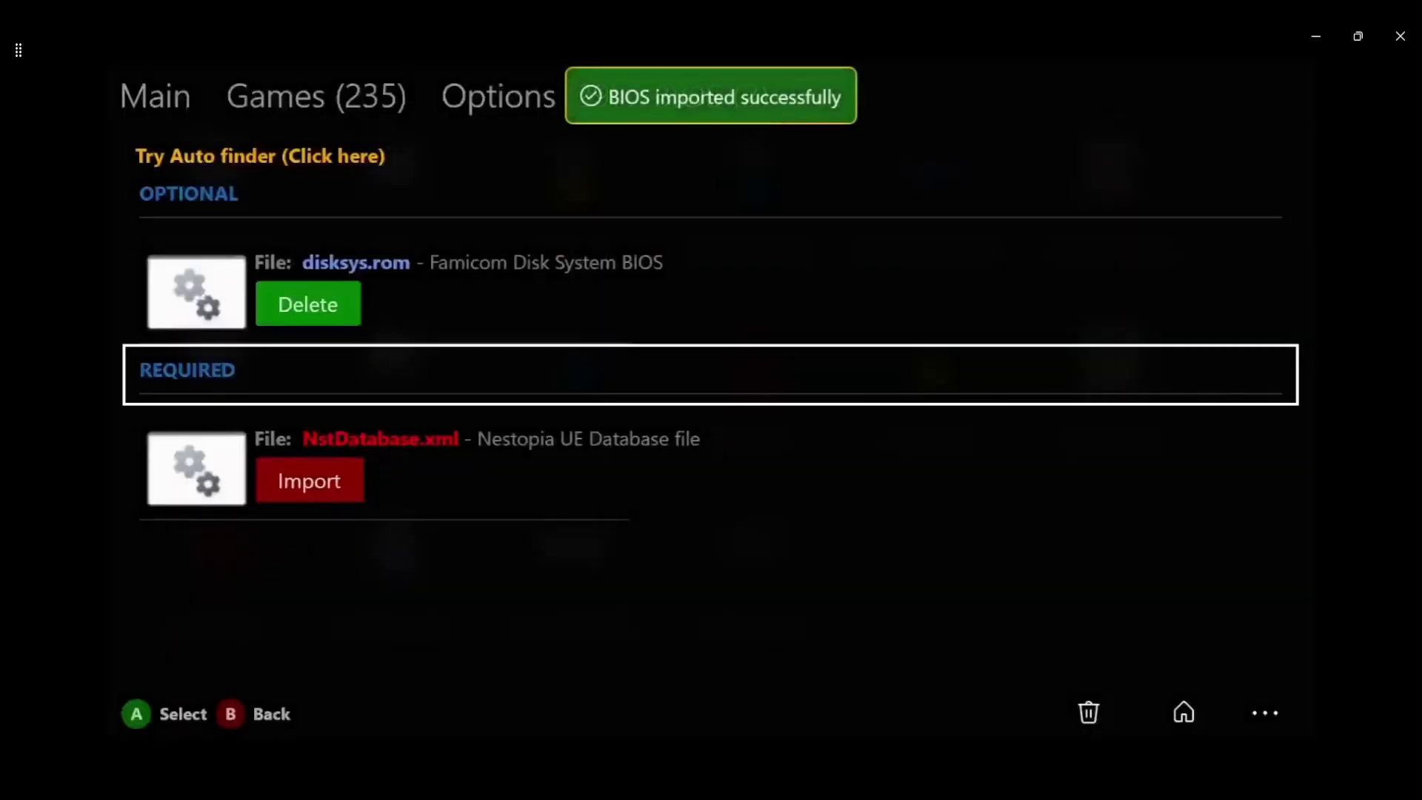
key(Down)
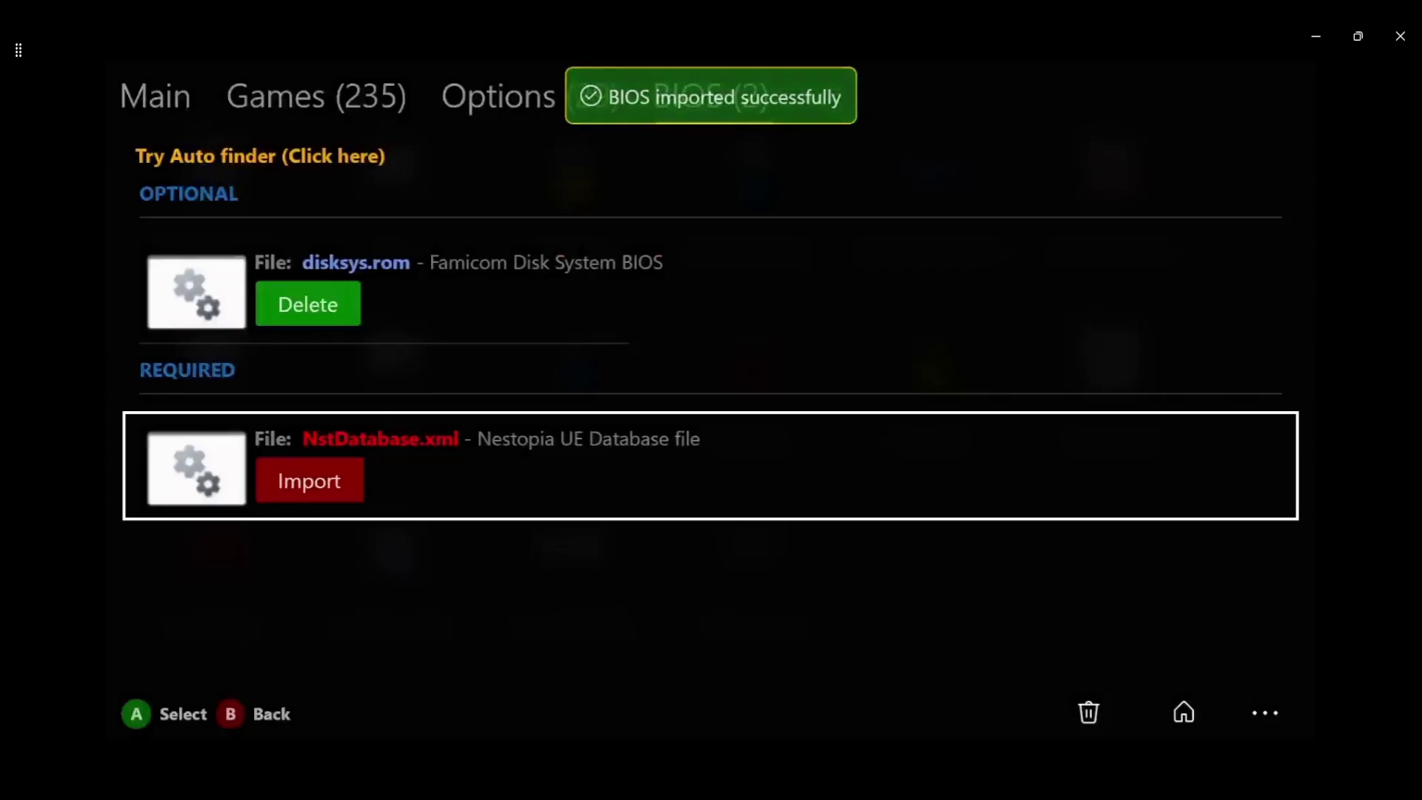
key(Return)
key(Right)
key(Return)
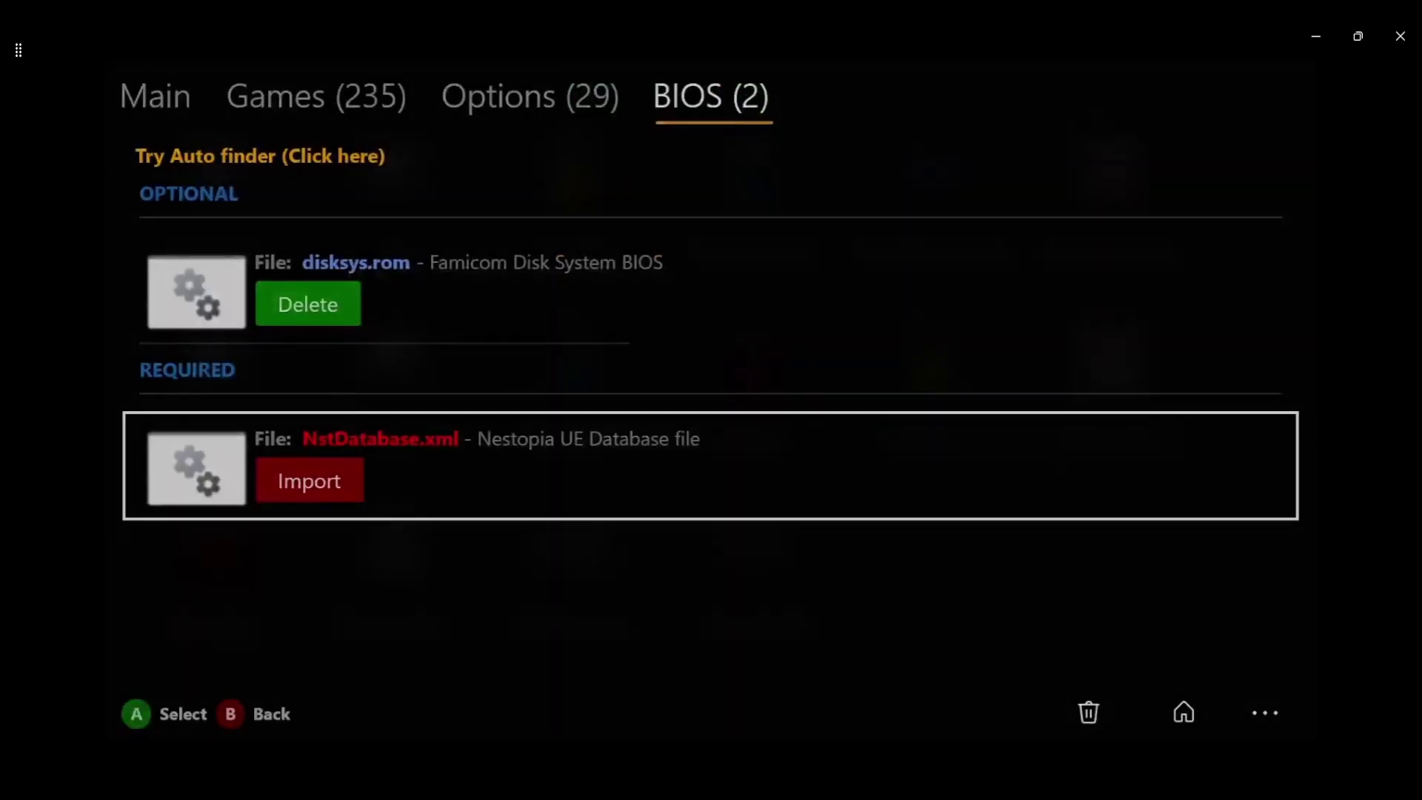
key(Left)
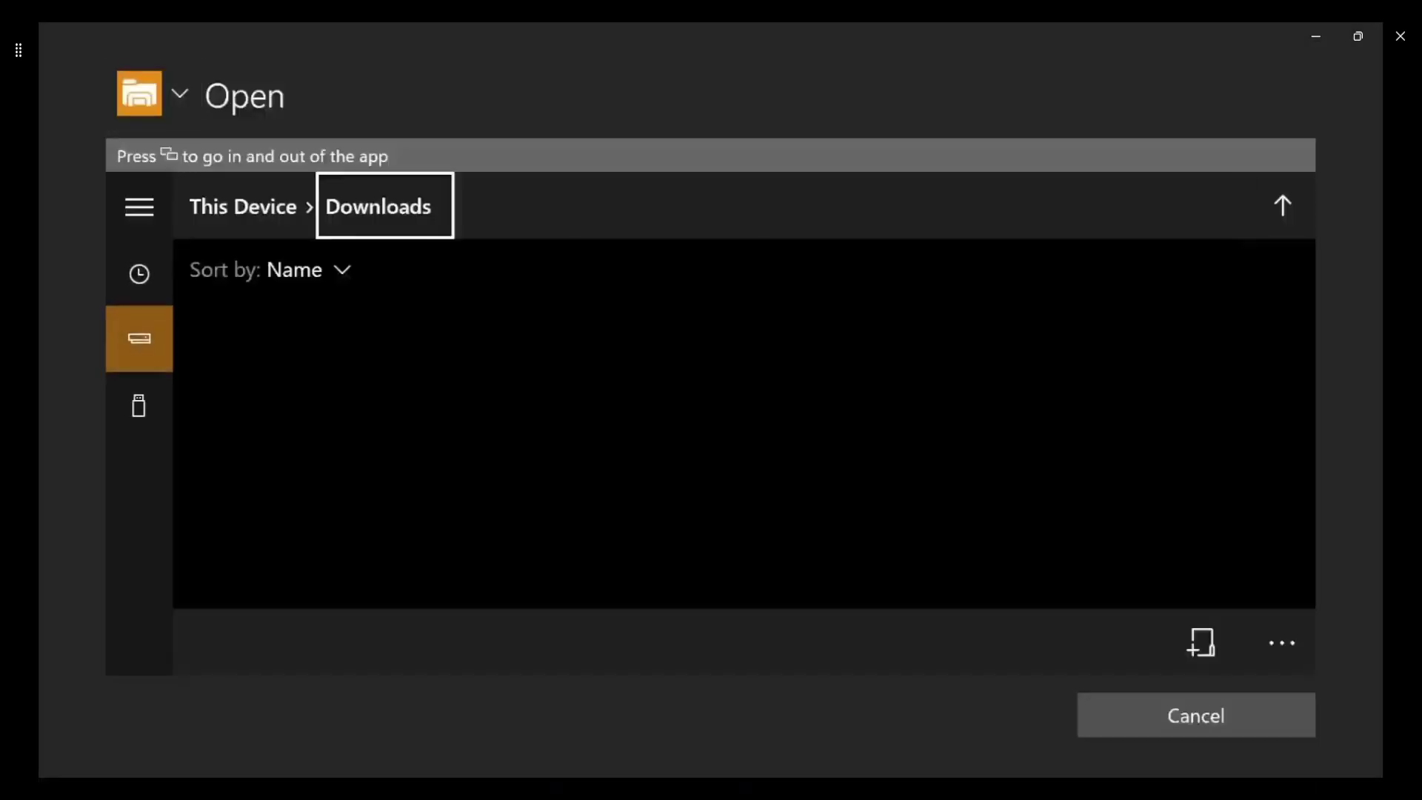
key(Left)
key(Down)
key(Down)
key(Return)
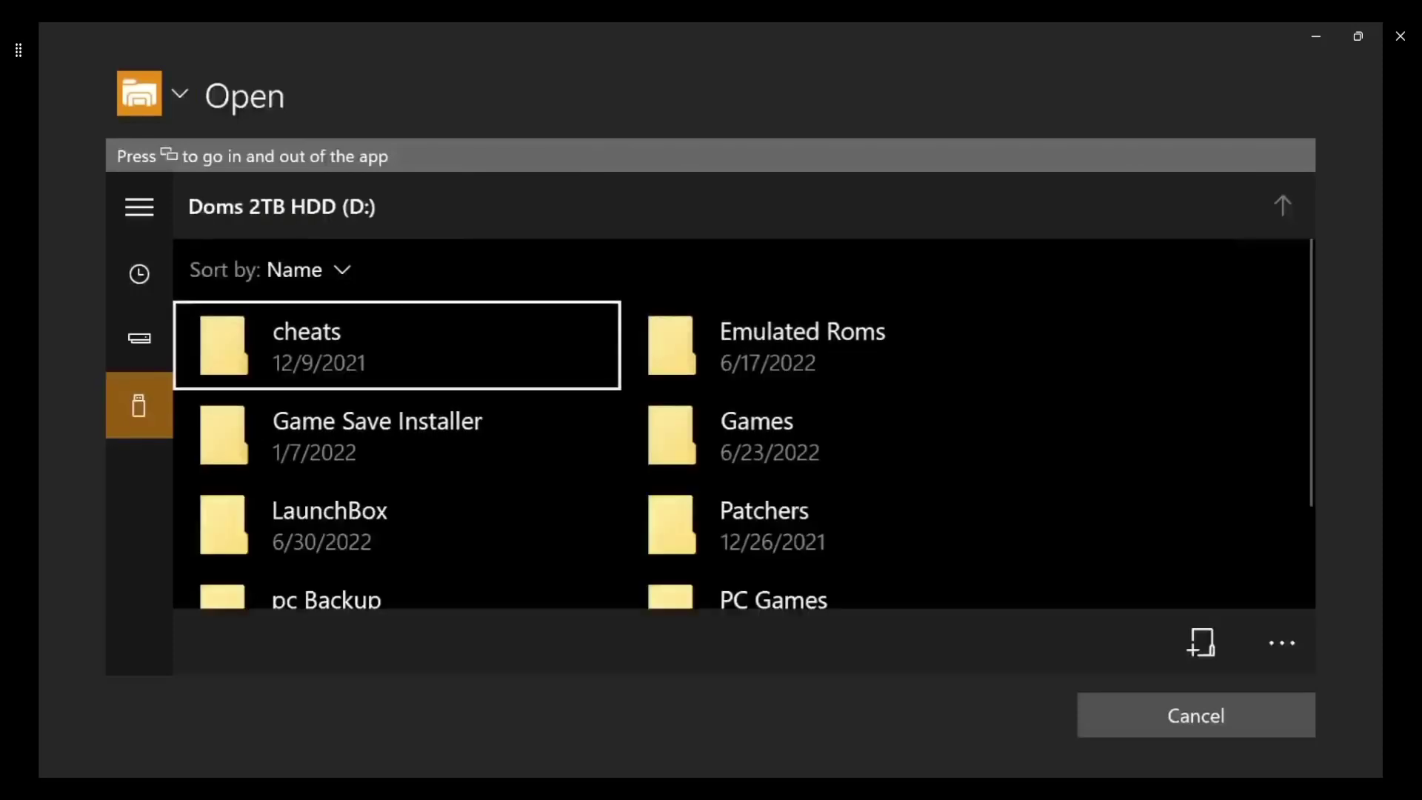
- Open the pc Backup folder and locate its BIOS Retroarch subfolder
key(Down)
key(Down)
key(Down)
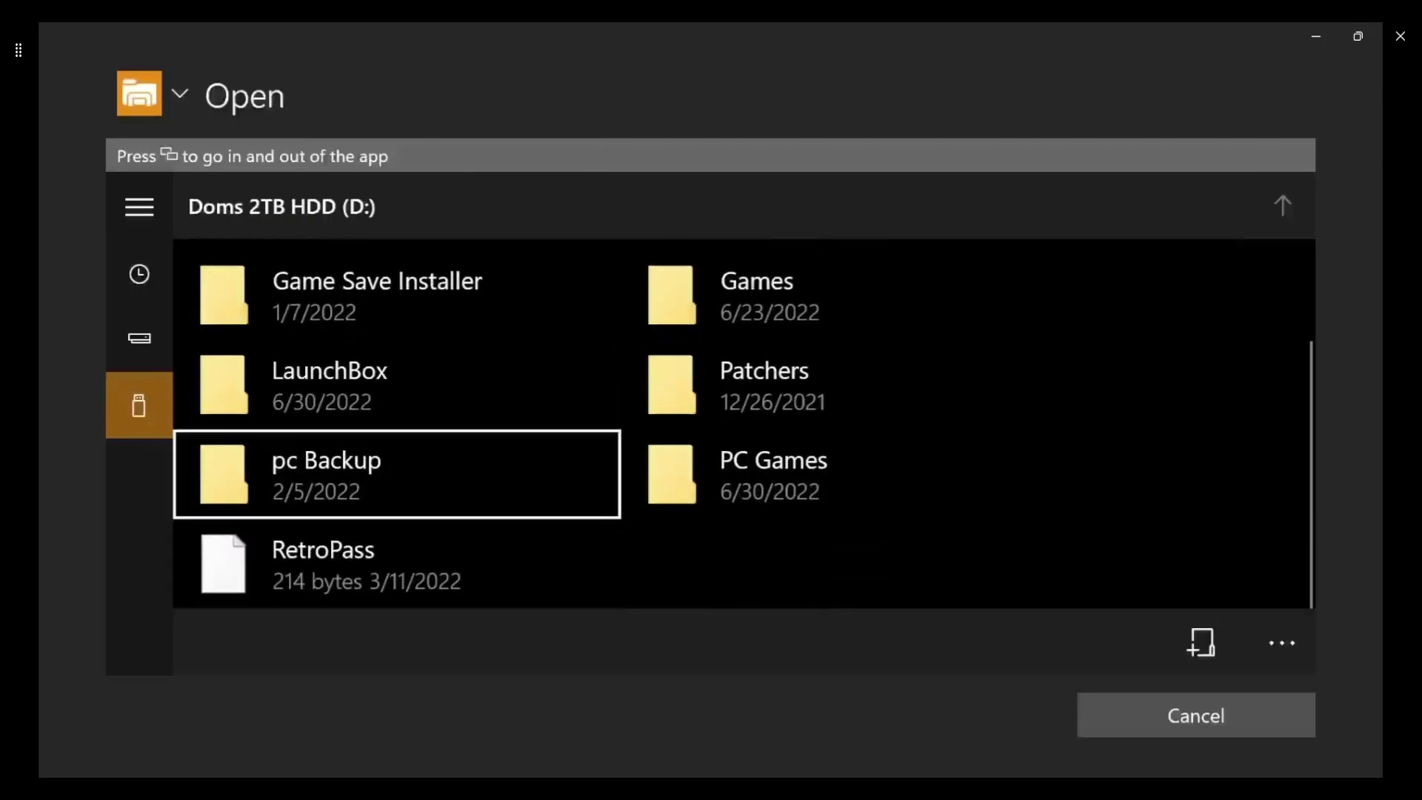
key(Return)
key(Down)
key(Down)
key(Right)
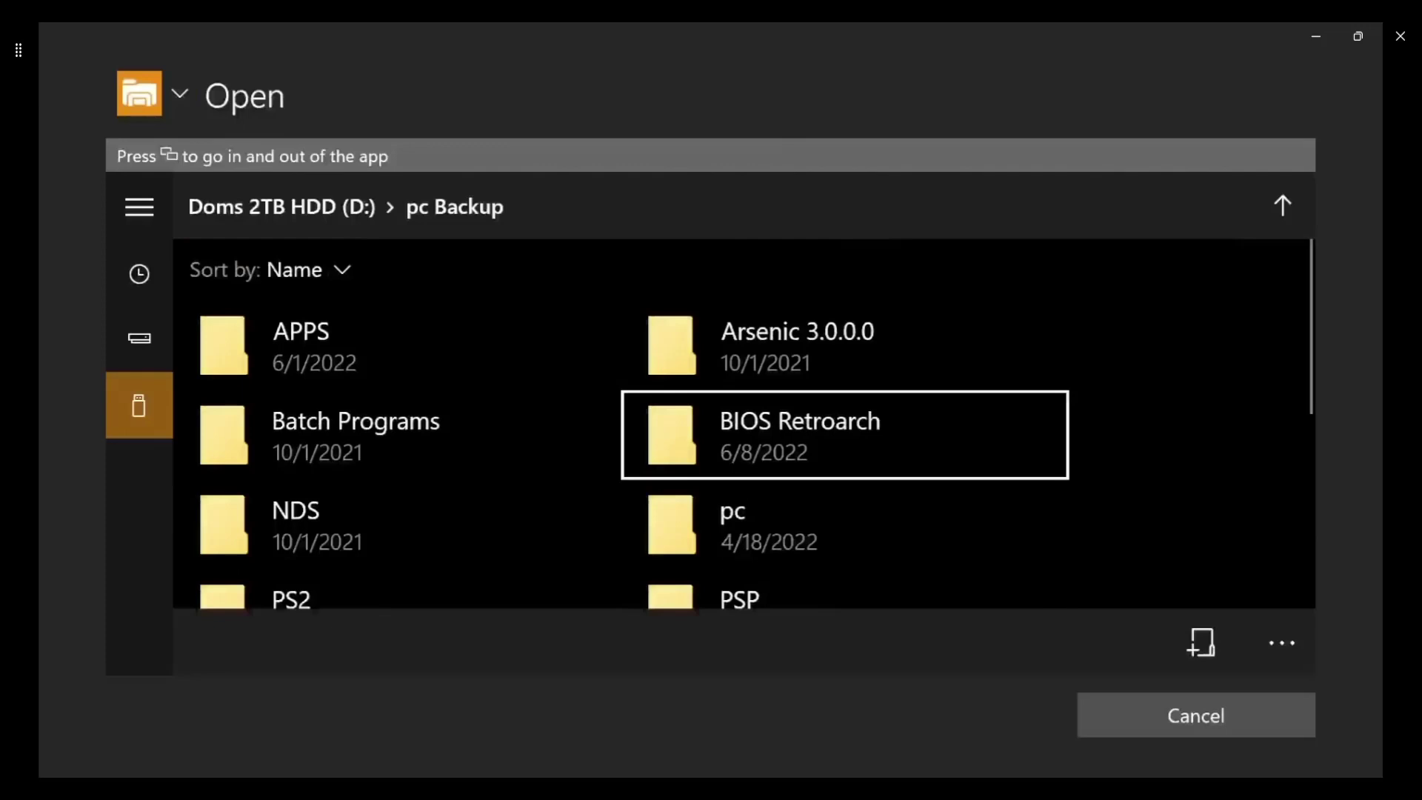
- Choose the NstDatabase file in the BIOS Retroarch folder and import it despite the file mismatch
key(Return)
key(Down)
key(Down)
key(Down)
key(Down)
key(Down)
key(Down)
key(Down)
key(Down)
key(Down)
key(Down)
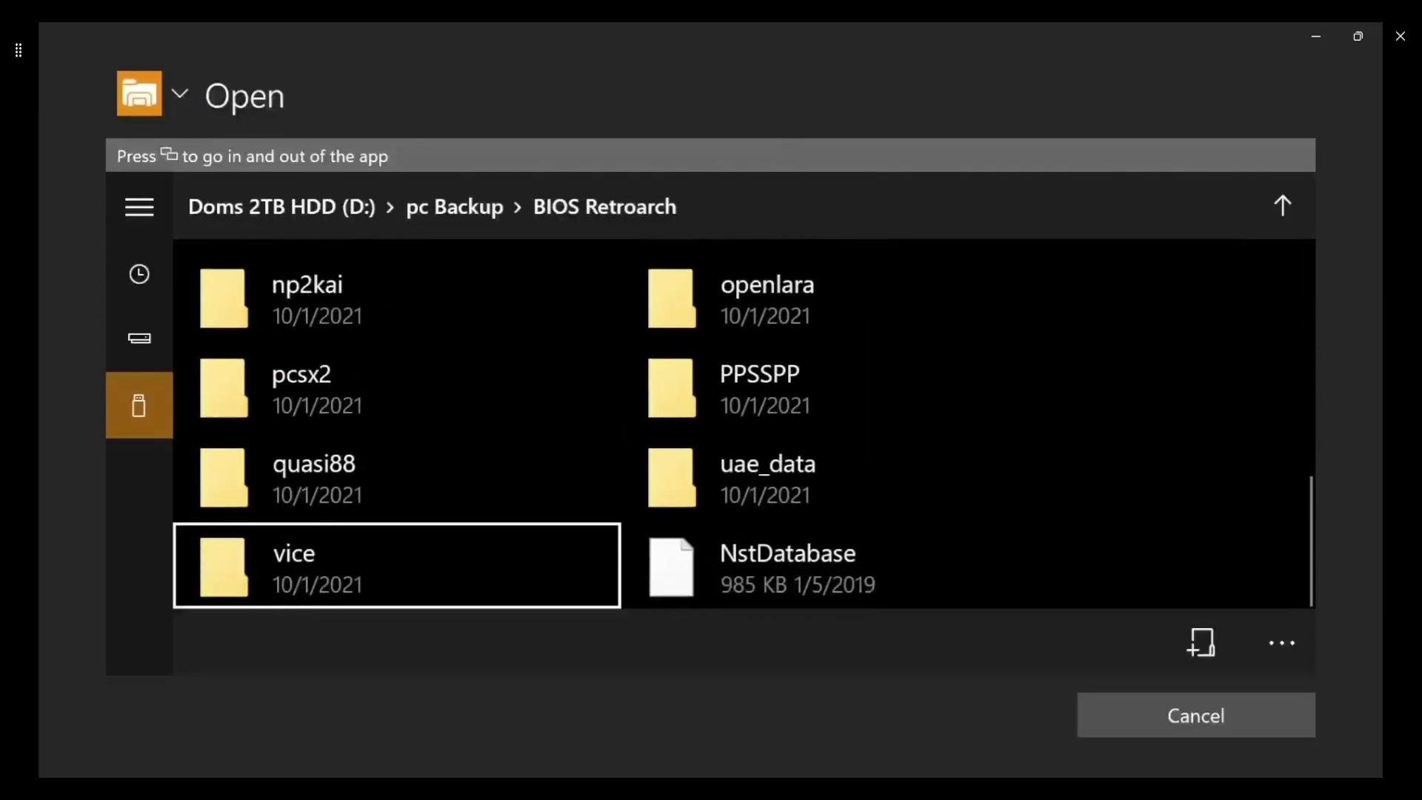
key(Right)
key(Return)
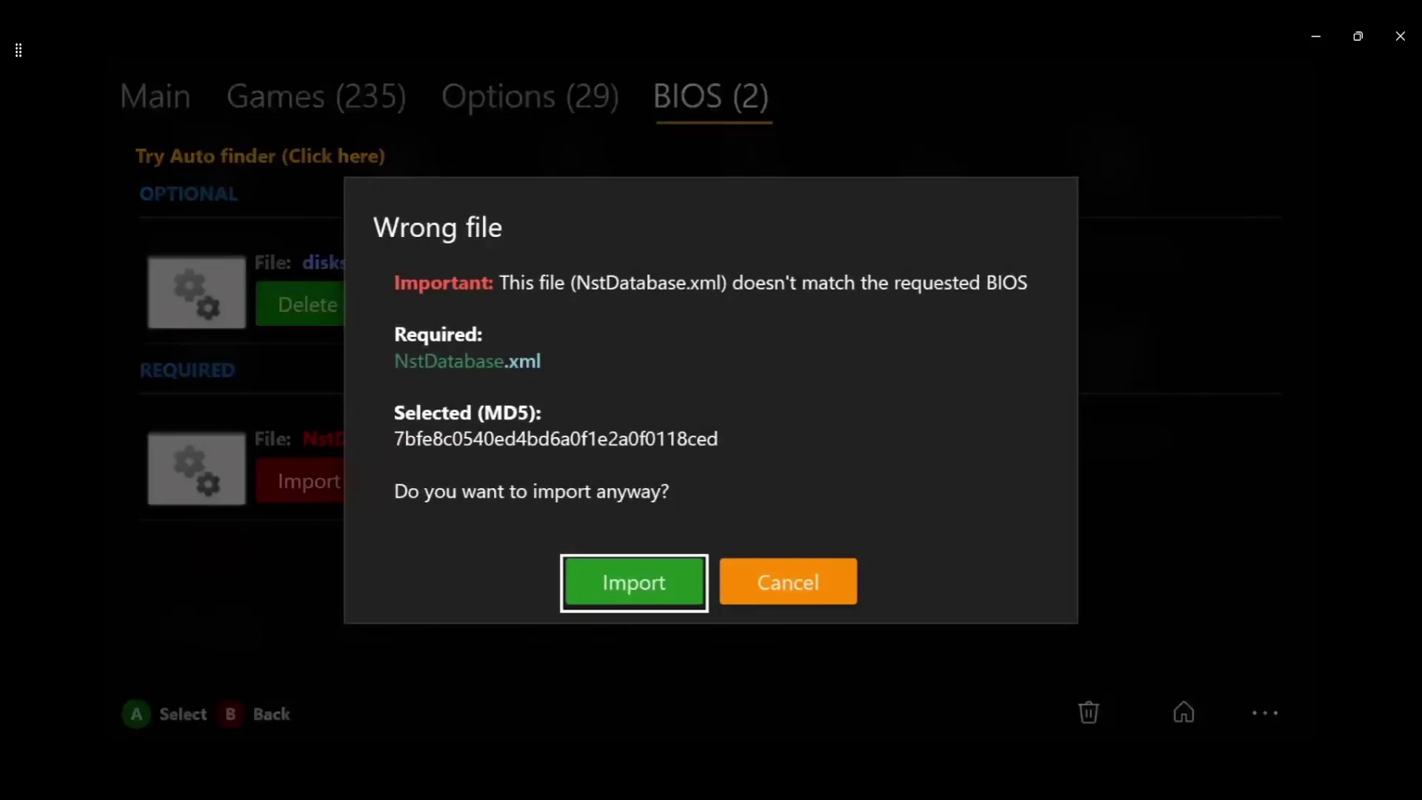
key(Return)
- Examine the import status of the optional disksys.rom and required NstDatabase.xml entries on the BIOS page
key(Up)
key(Up)
key(Up)
key(Up)
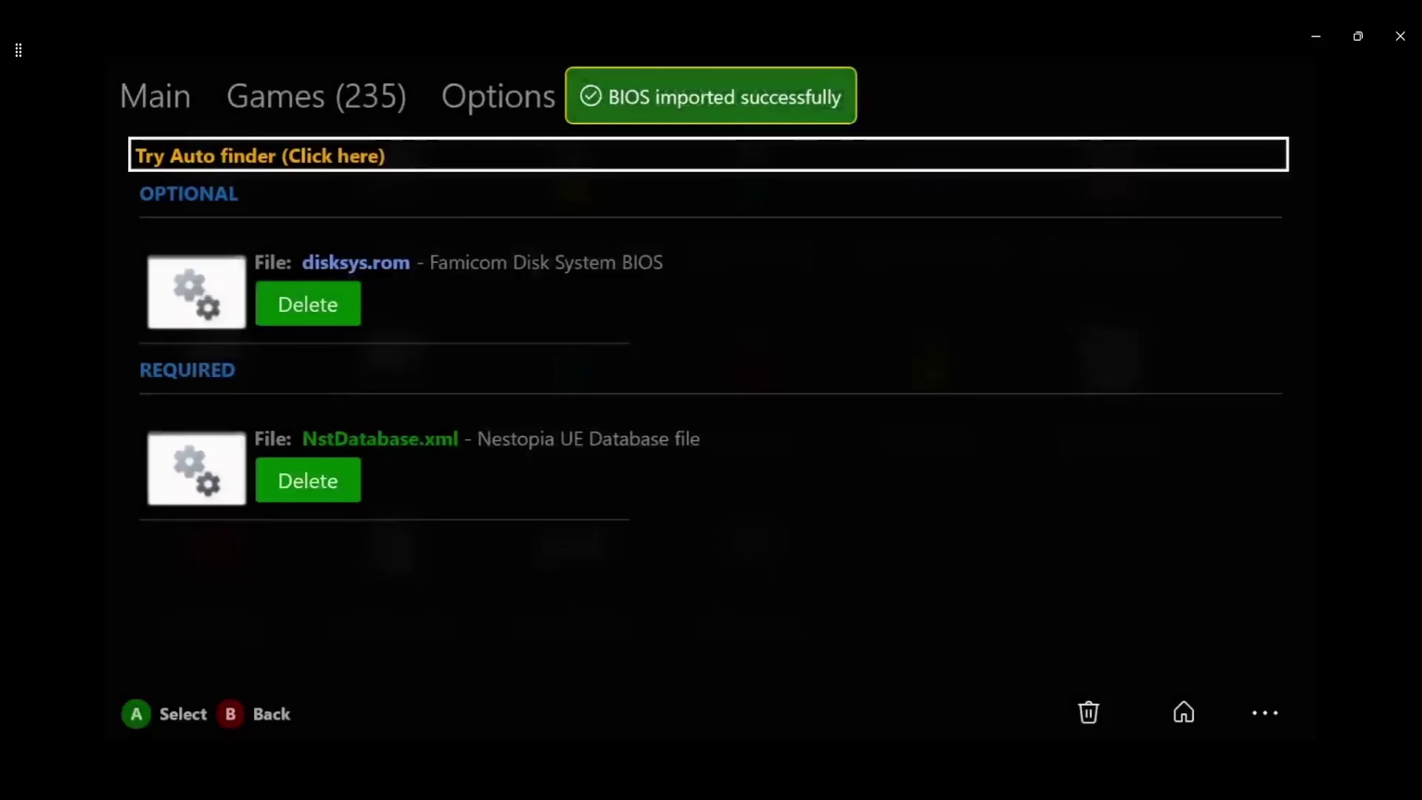
key(Up)
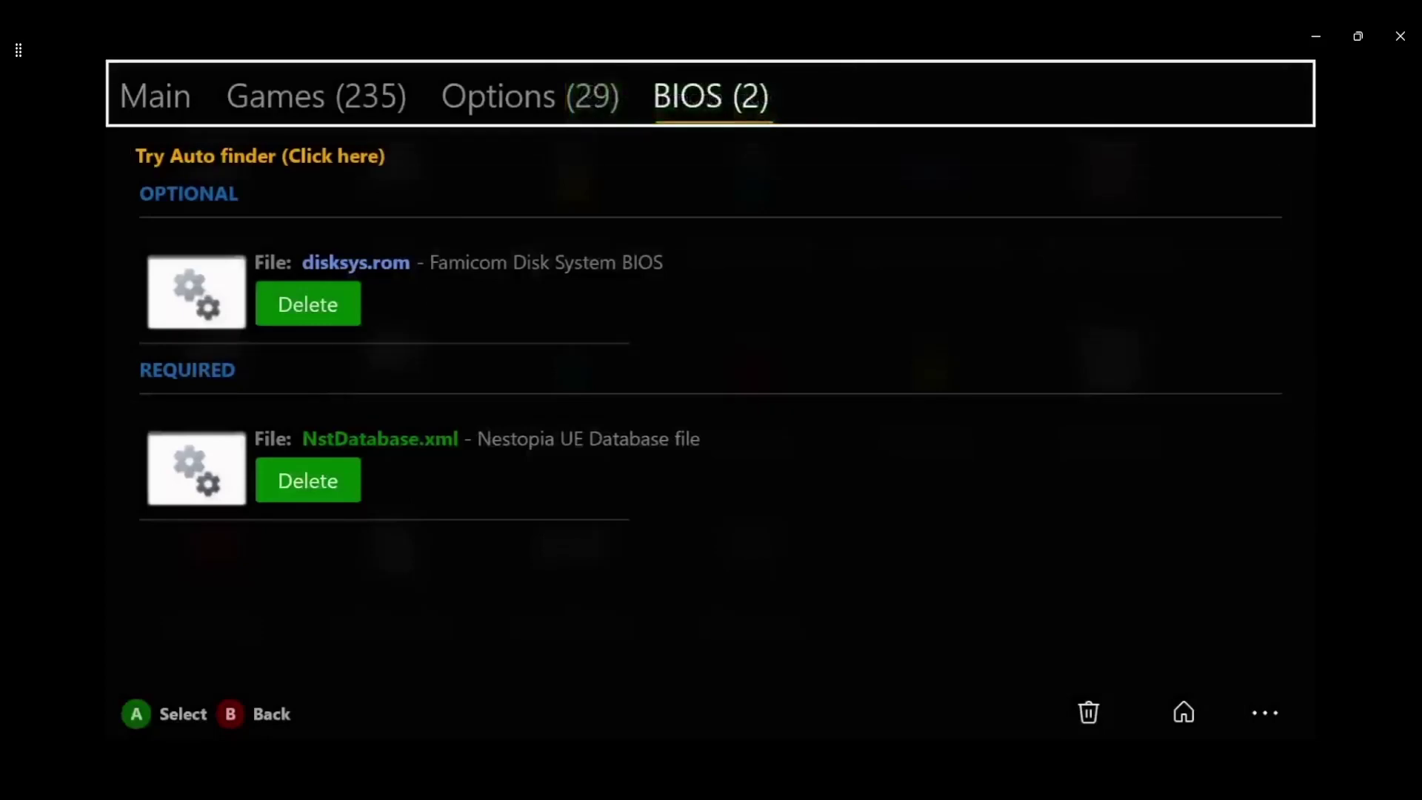
key(Down)
key(Down)
key(Down)
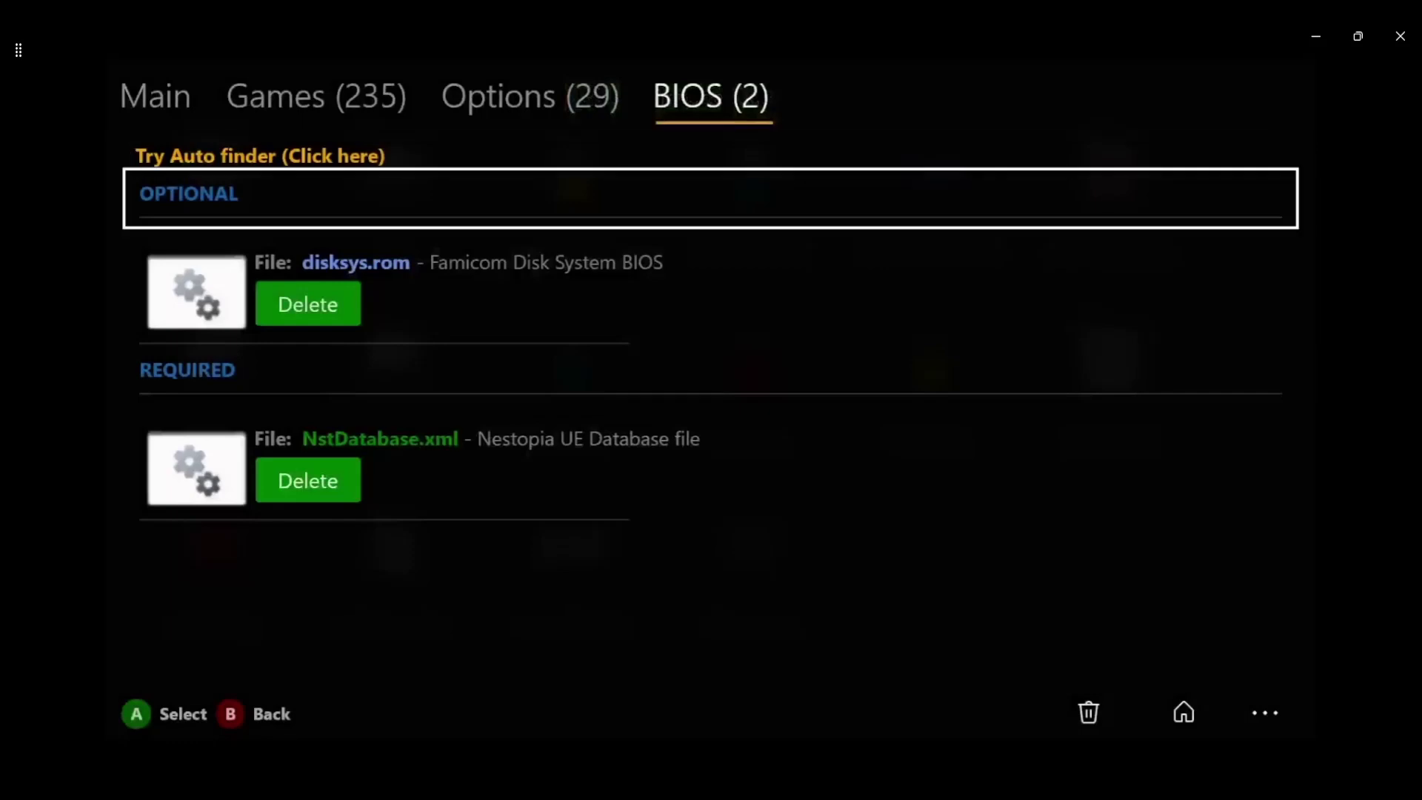
key(Down)
key(Down)
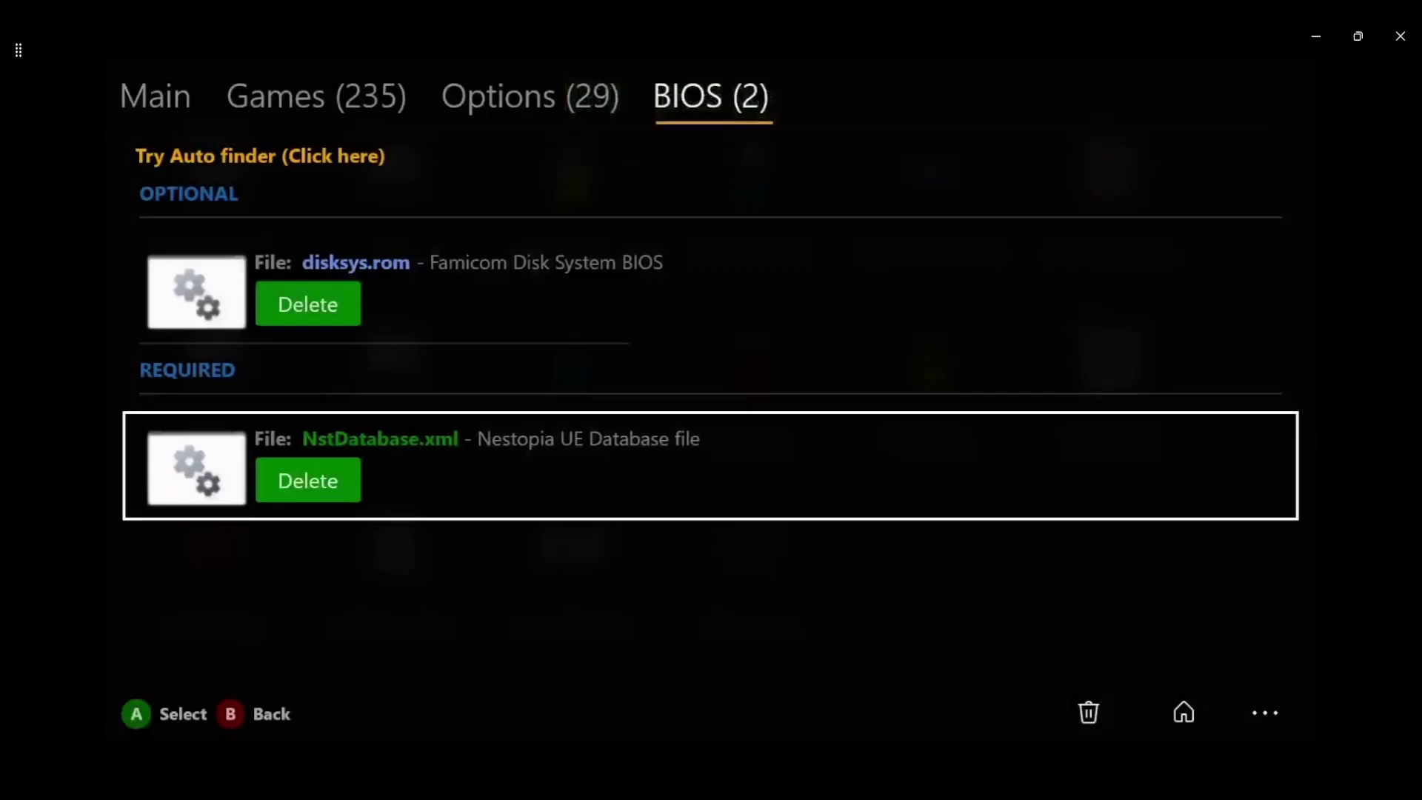
key(Up)
key(Down)
key(Up)
key(Up)
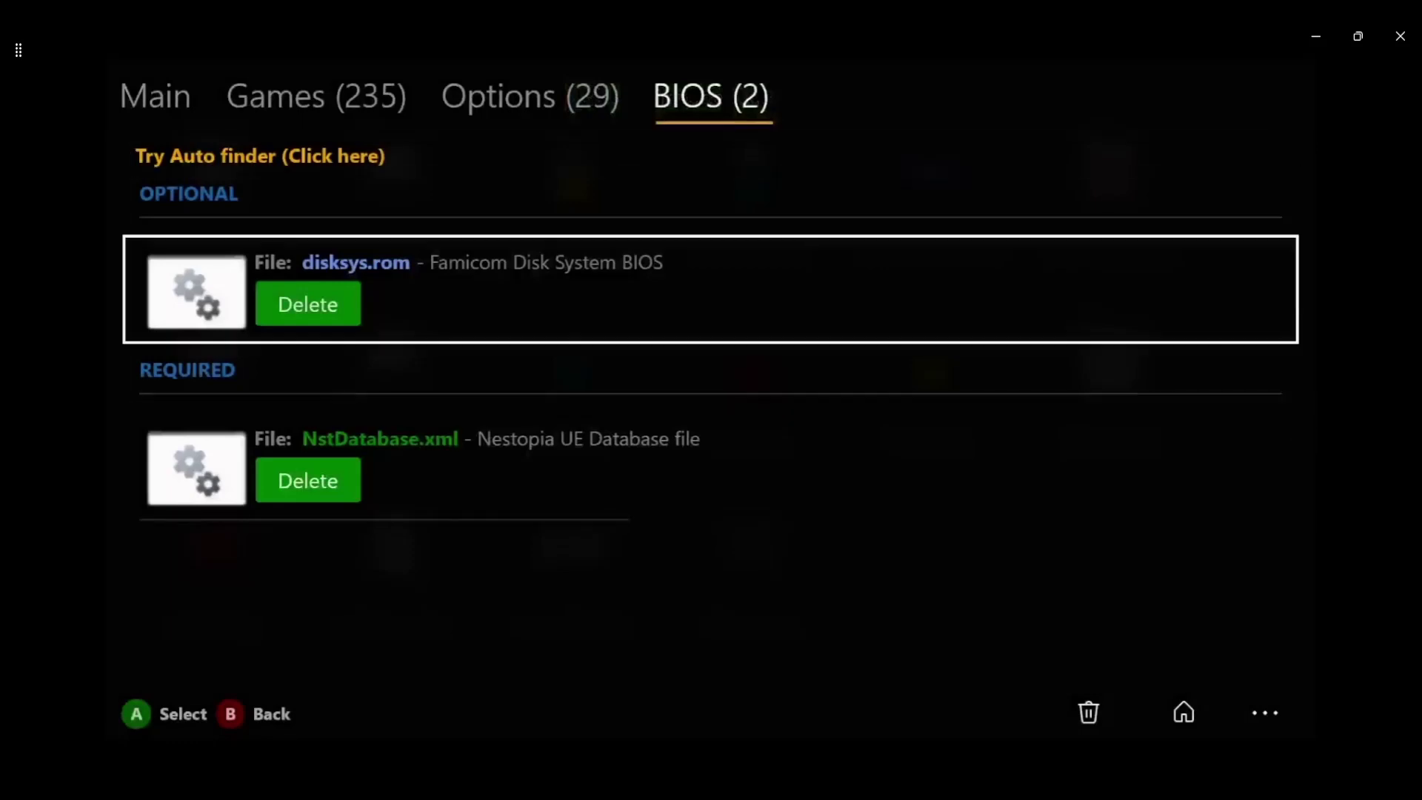
key(Down)
key(Down)
key(Up)
key(Up)
key(Up)
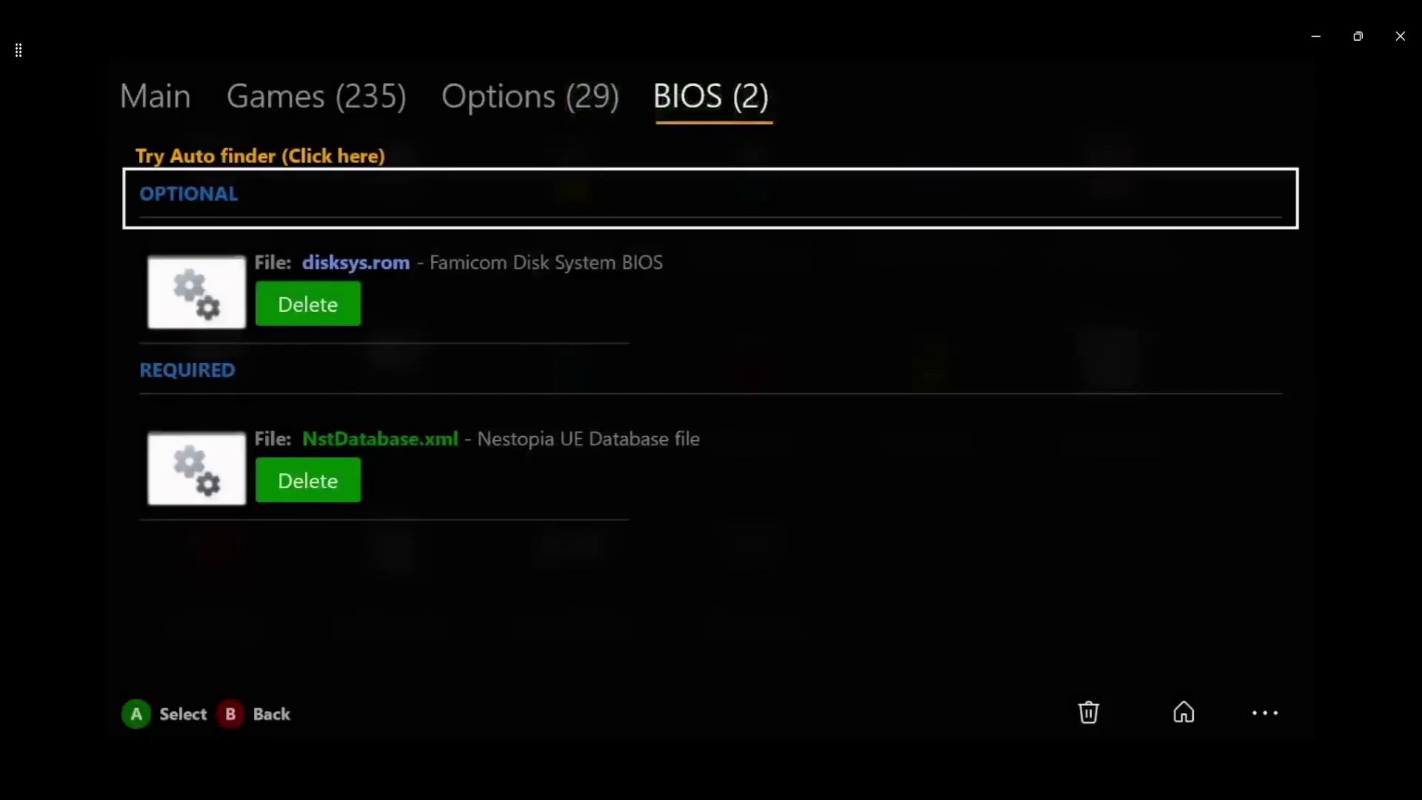
- Return to the Nestopia games list, skim it, and leave the core for the console overview
key(Up)
key(Up)
key(Left)
key(Left)
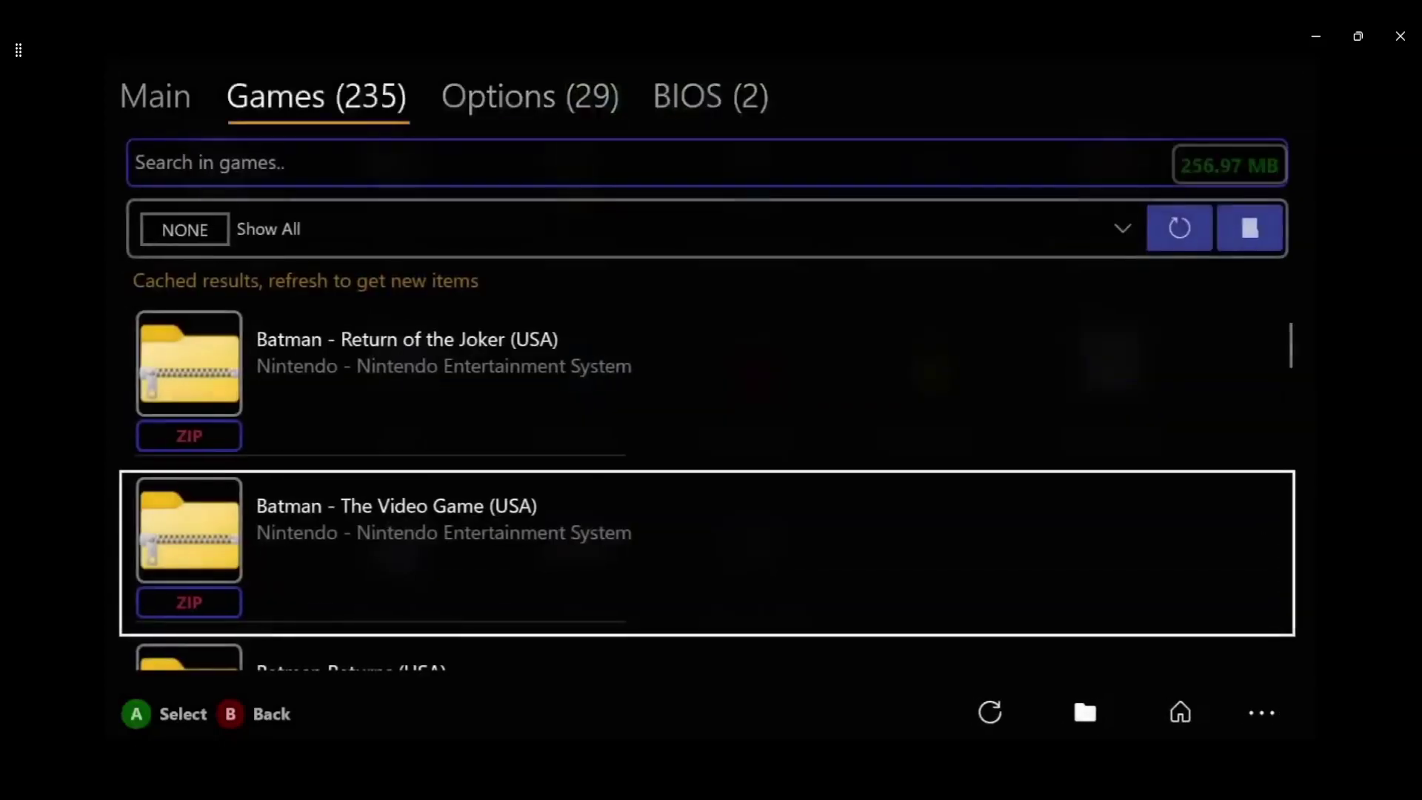
key(Down)
key(Up)
key(Up)
key(Up)
key(Up)
key(Up)
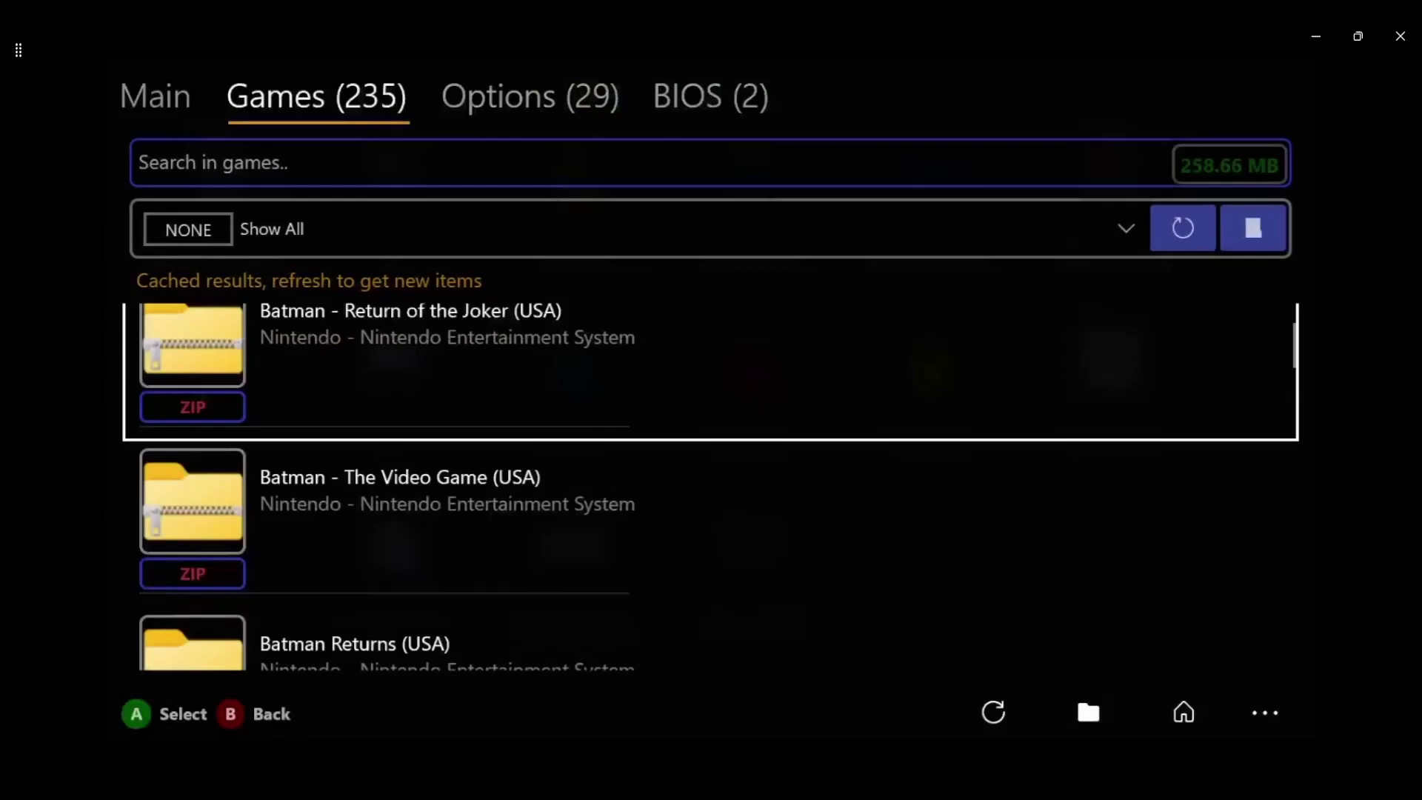
key(Up)
key(Escape)
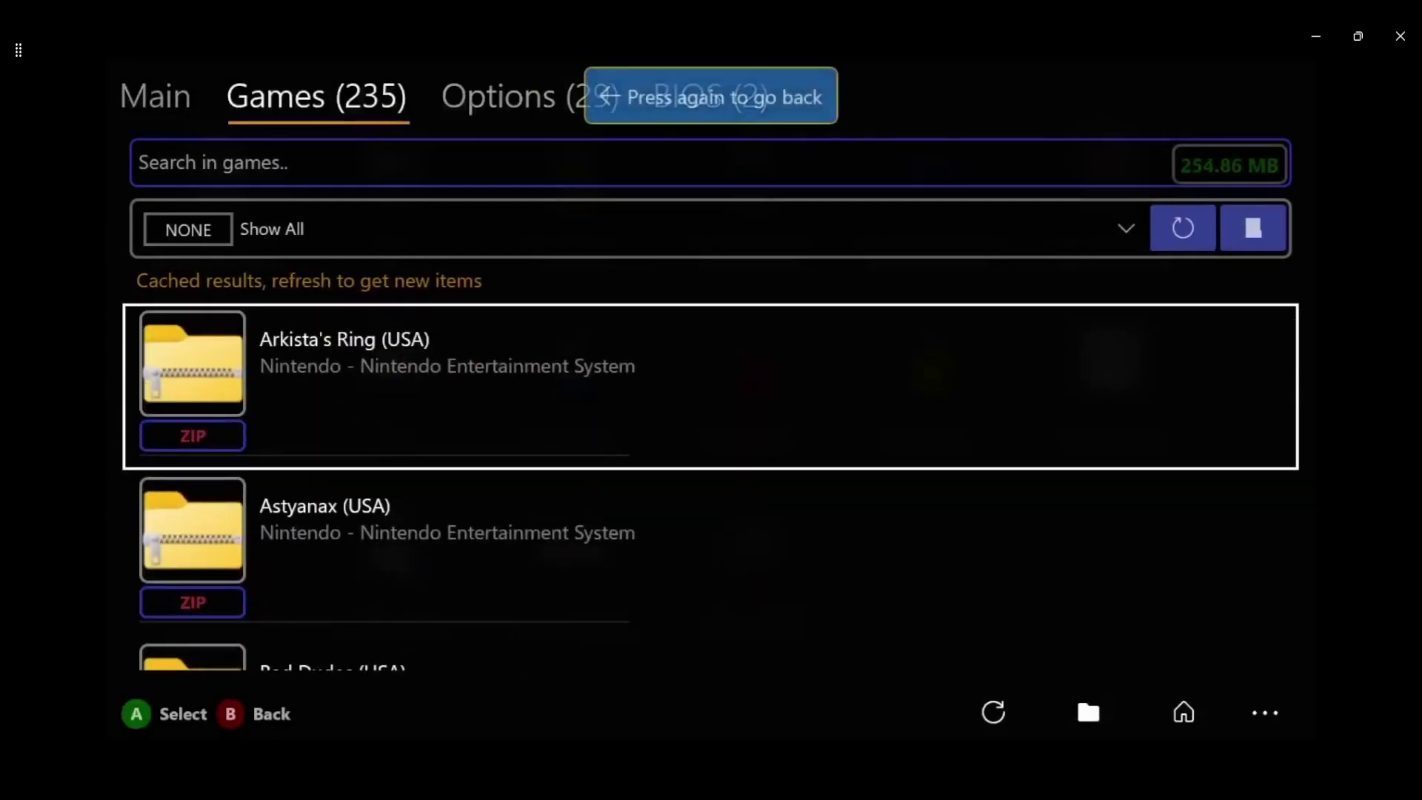
key(Escape)
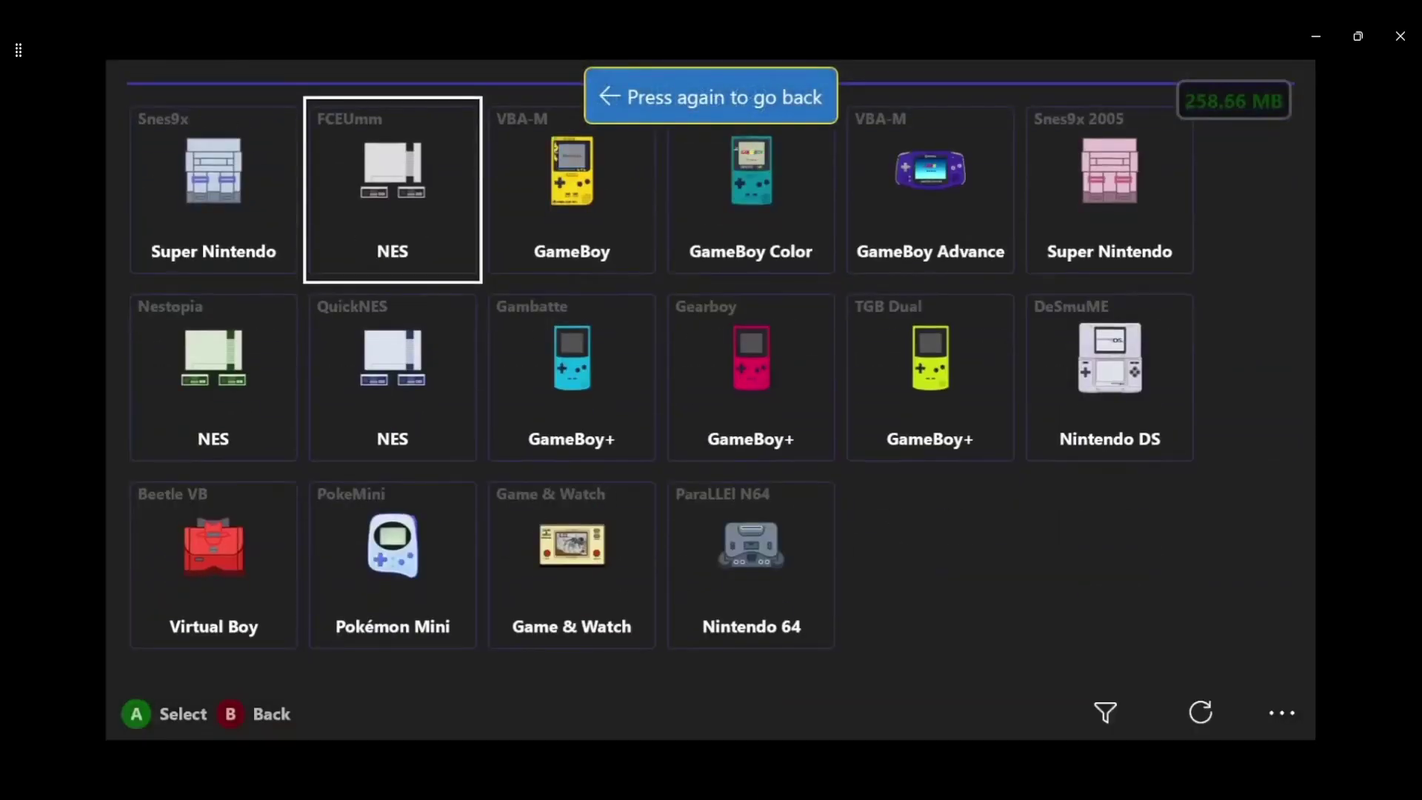
- Open the QuickNES core for NES from the console overview
key(Down)
key(Up)
key(Down)
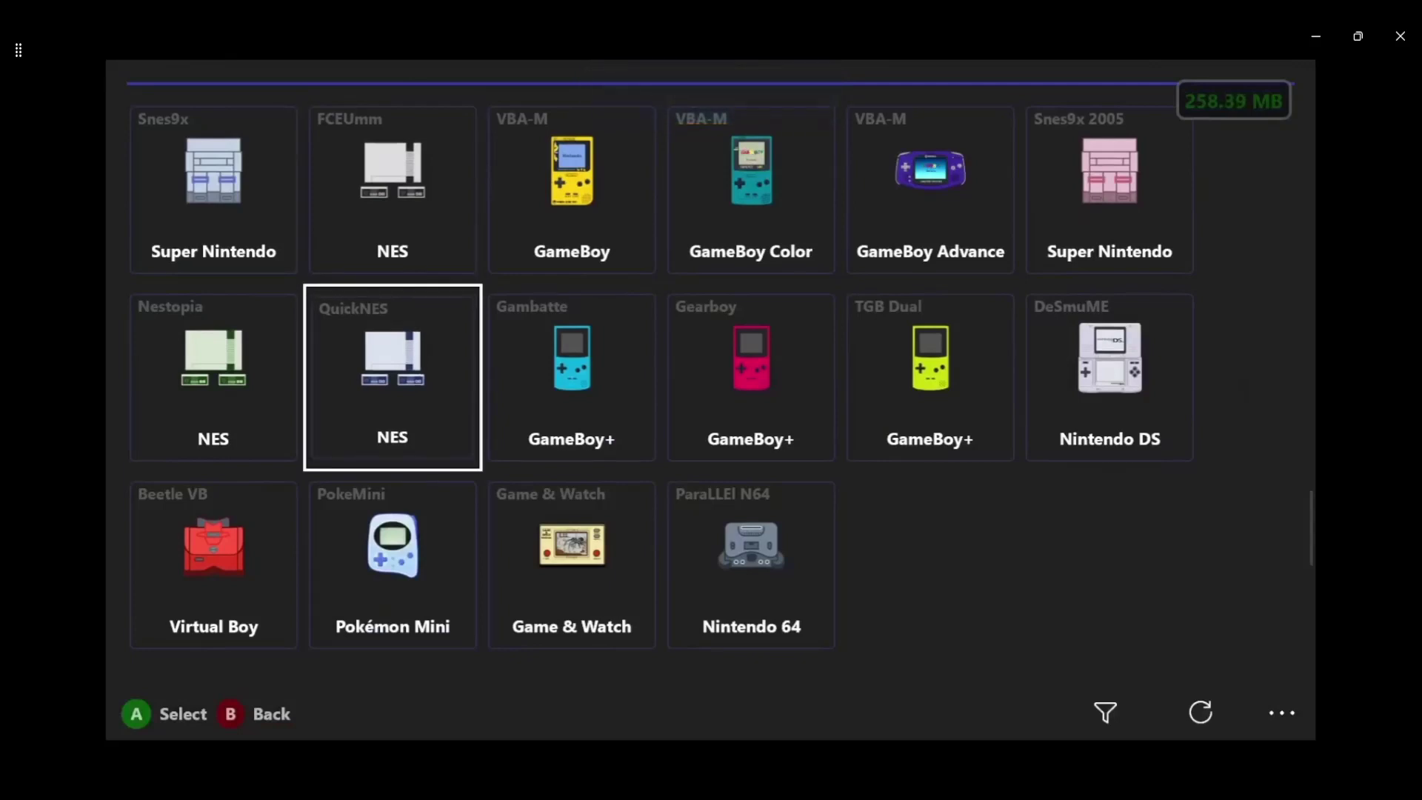
key(Return)
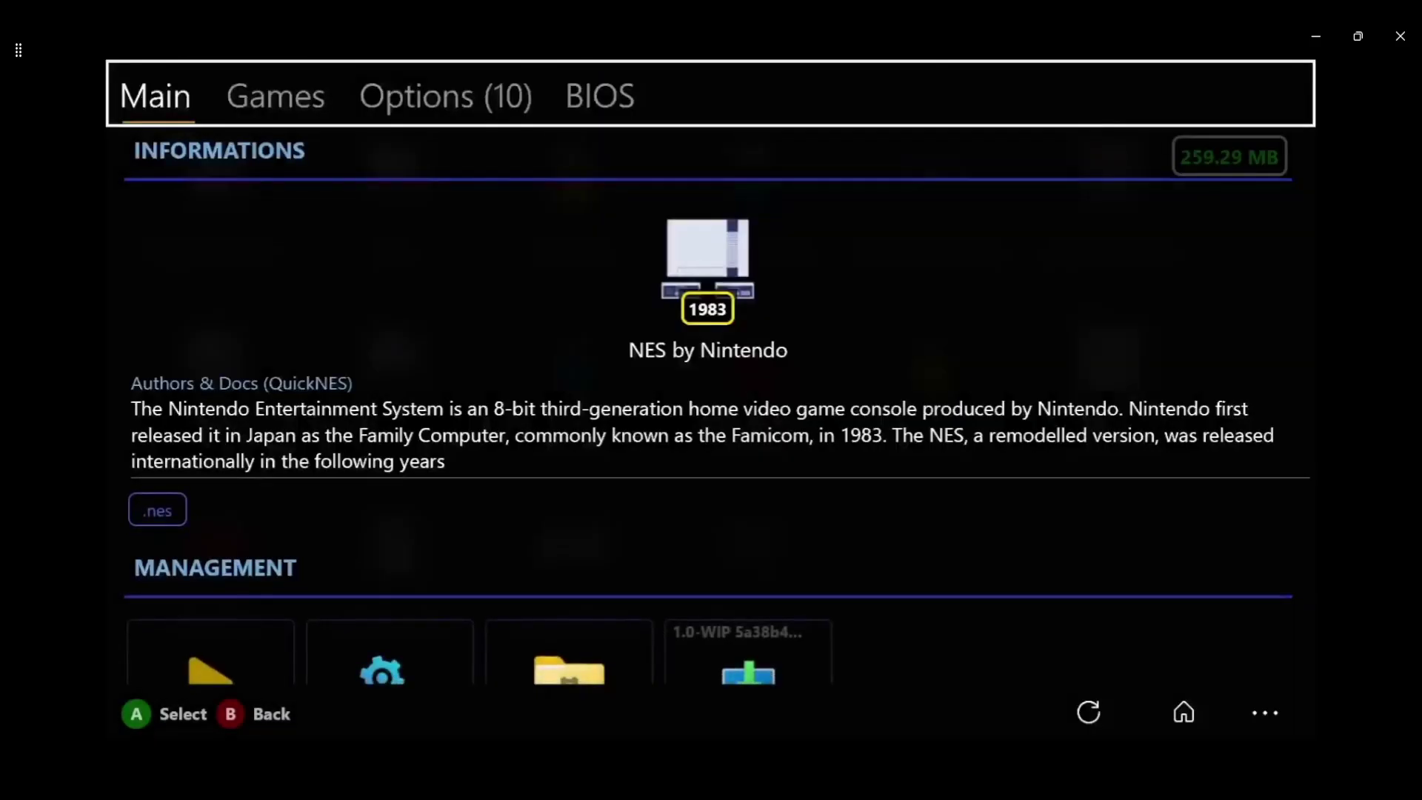
- Look at the QuickNES core's games list and open its core options
key(Right)
key(Down)
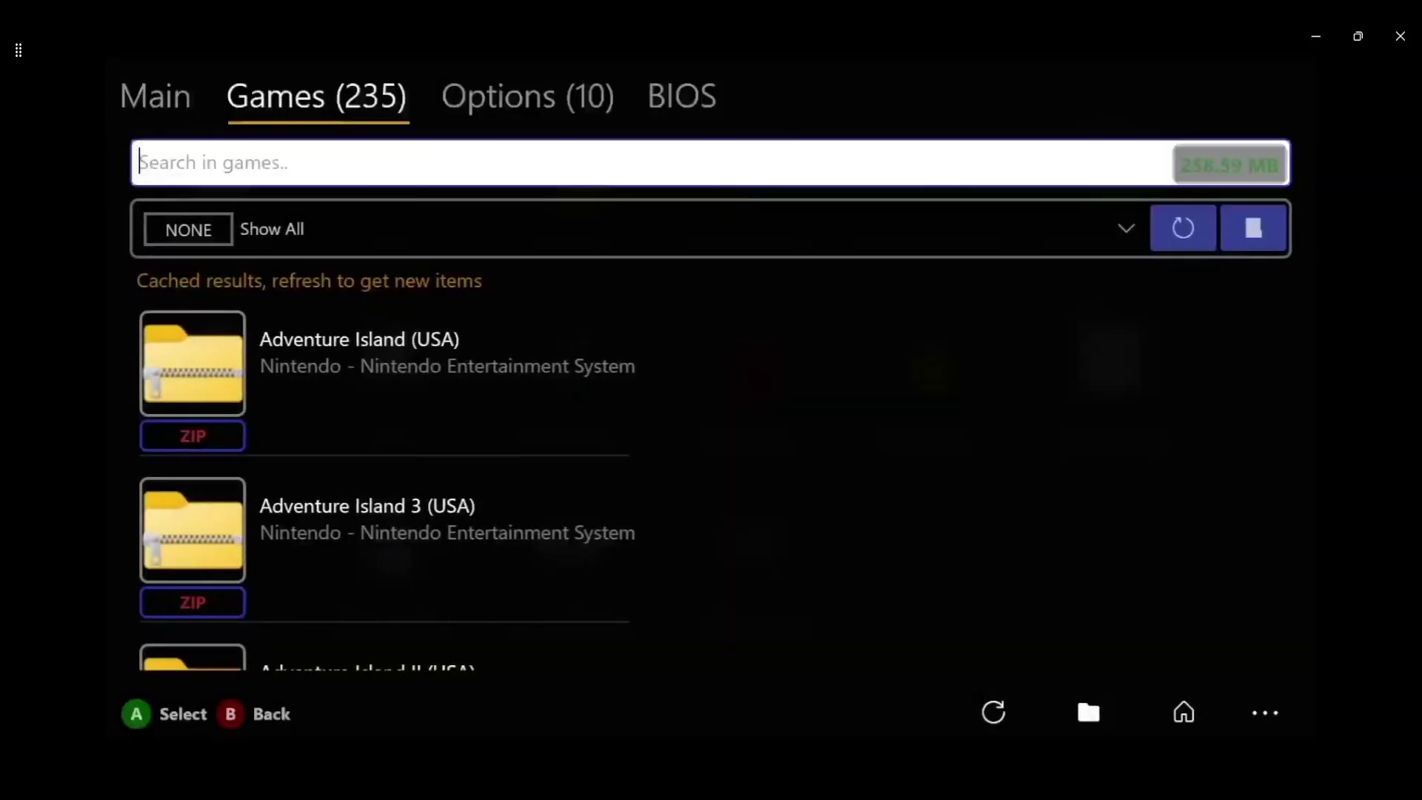
key(Down)
key(Down)
key(Up)
key(Up)
key(Up)
key(Right)
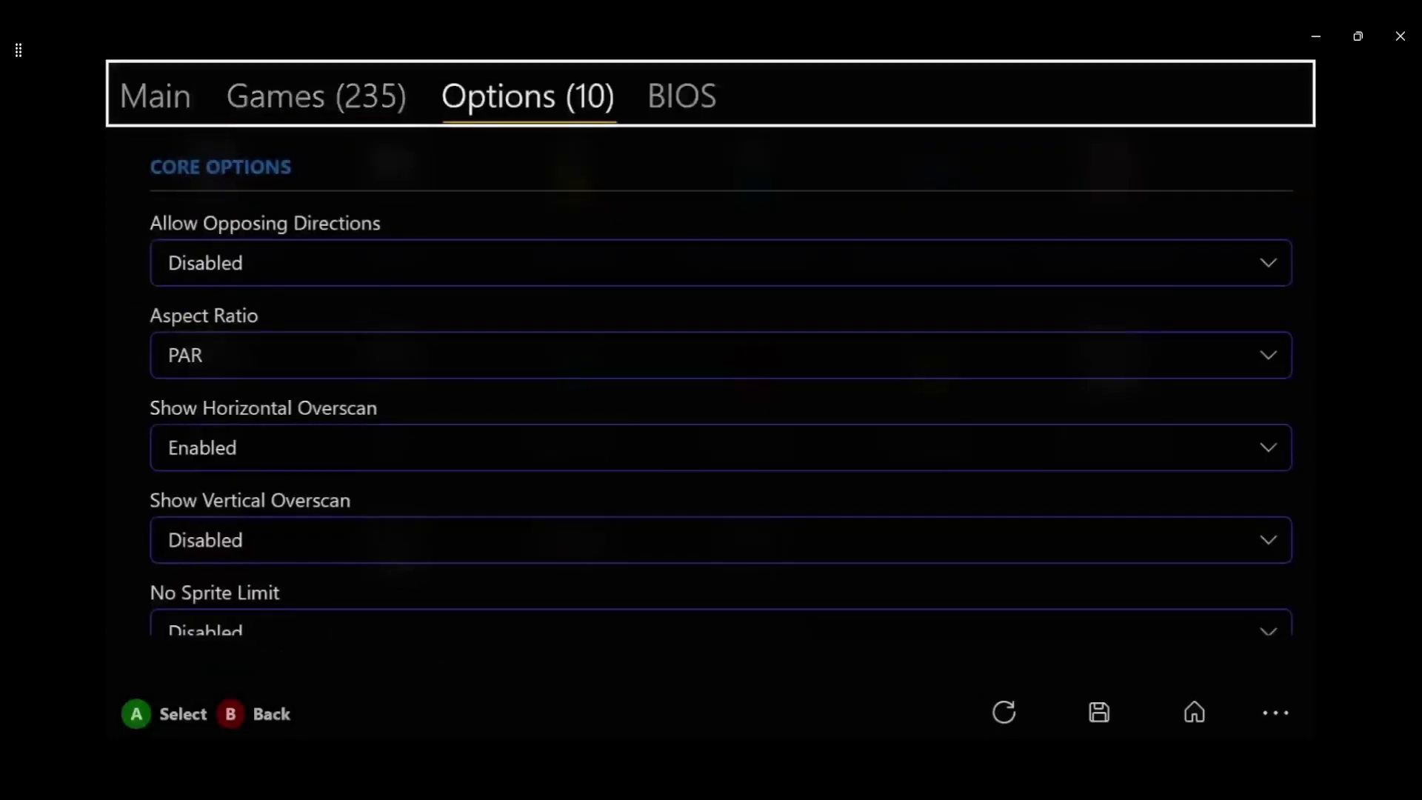
- Leave the QuickNES core options and return to the console overview
key(Right)
key(Left)
key(Left)
key(Left)
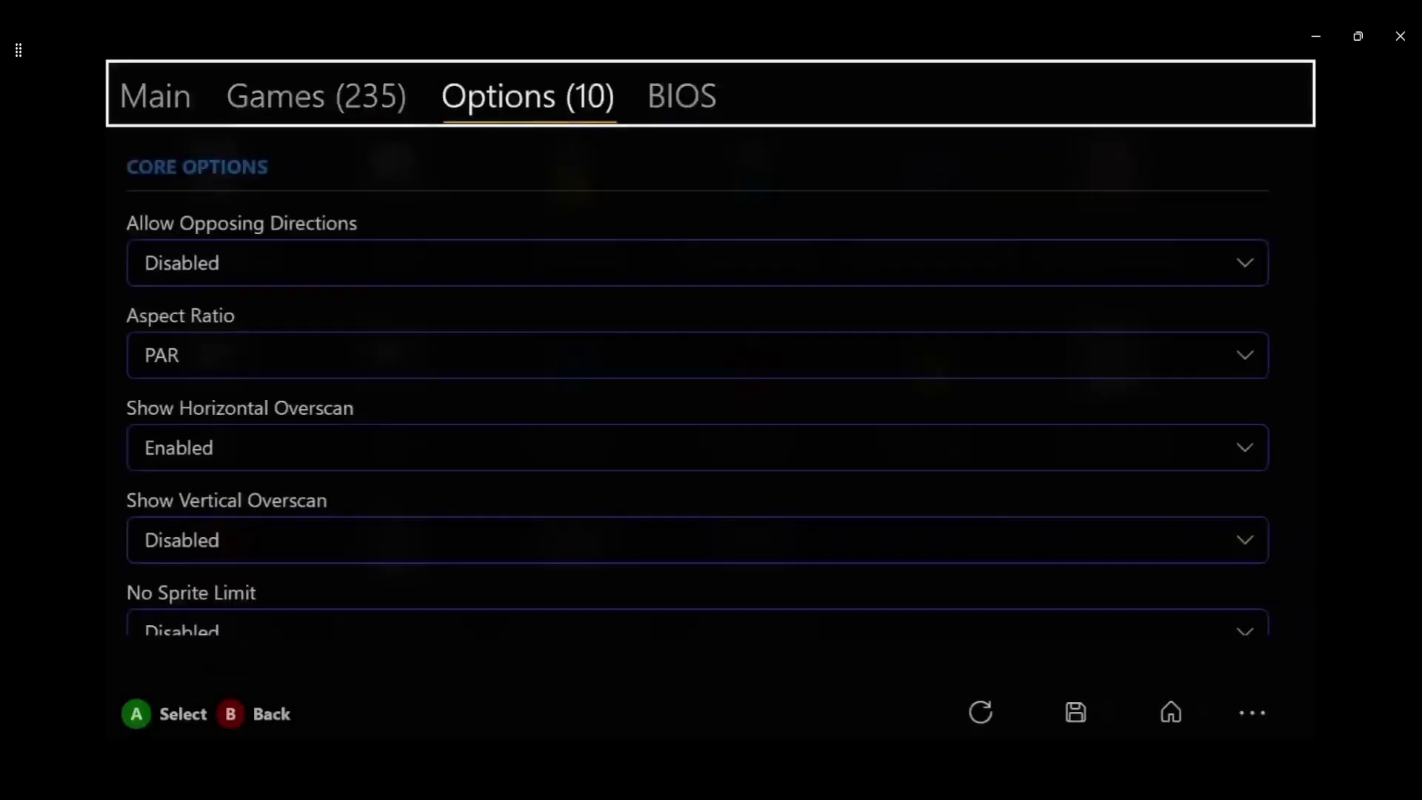
key(Escape)
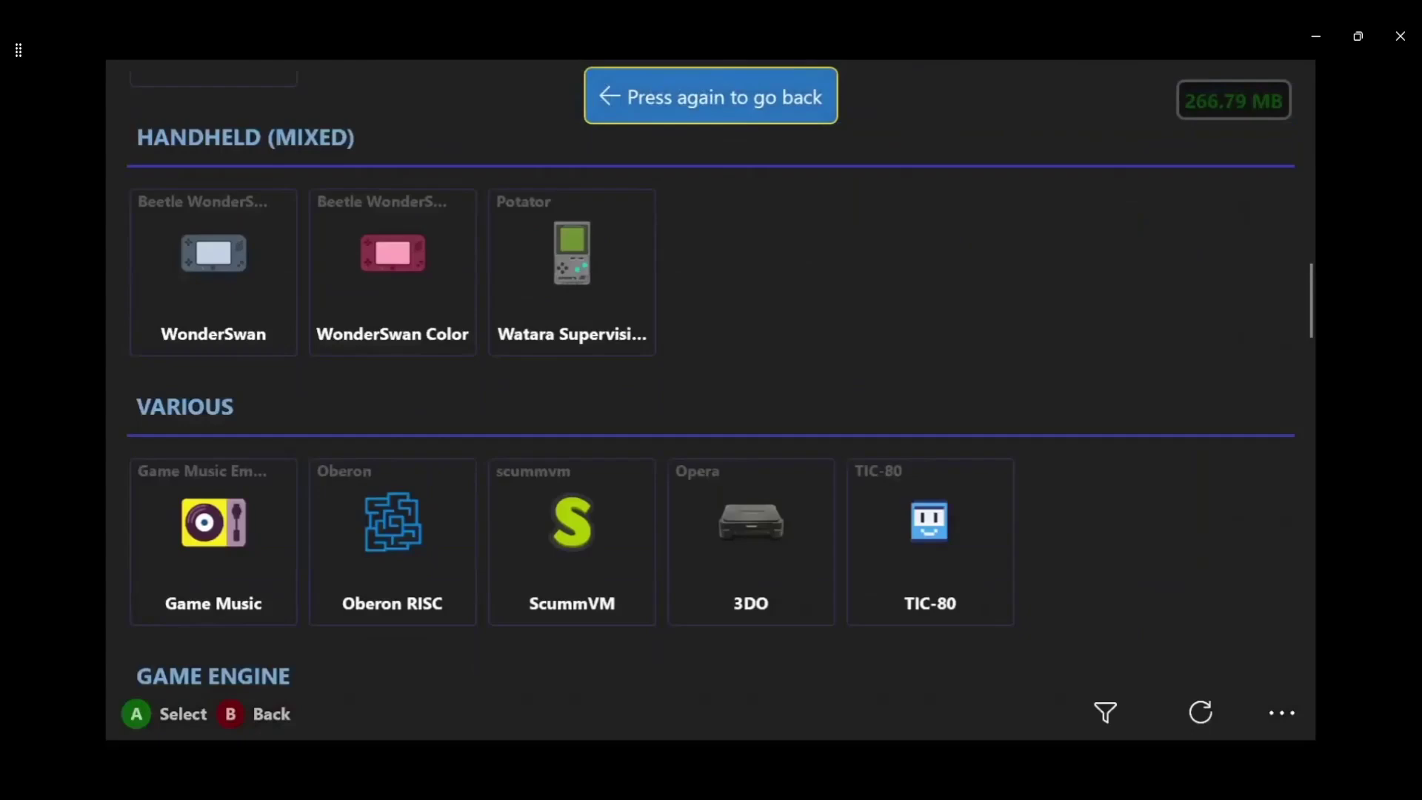
- Open the Gambatte core for GameBoy+ from the console overview
key(Right)
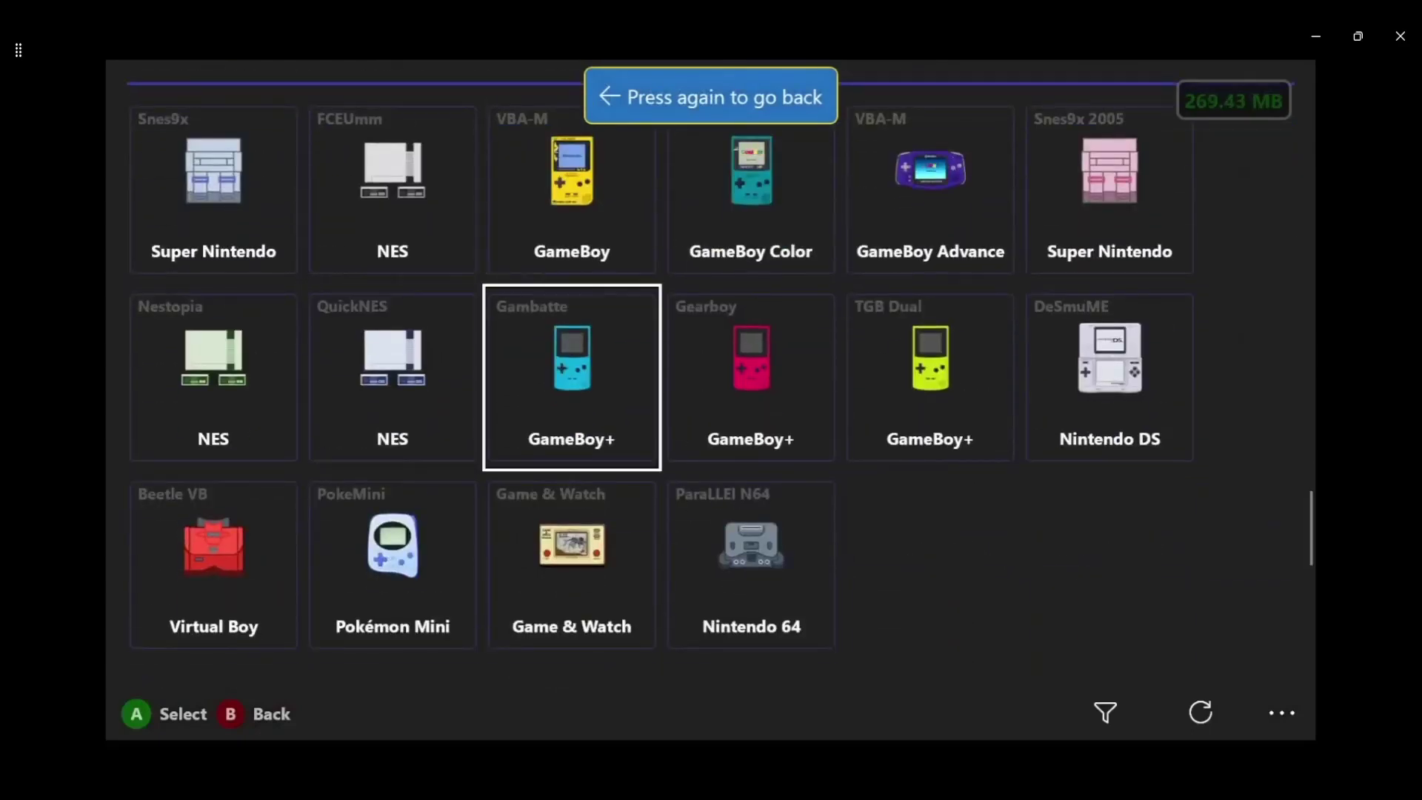
key(Right)
key(Left)
key(Right)
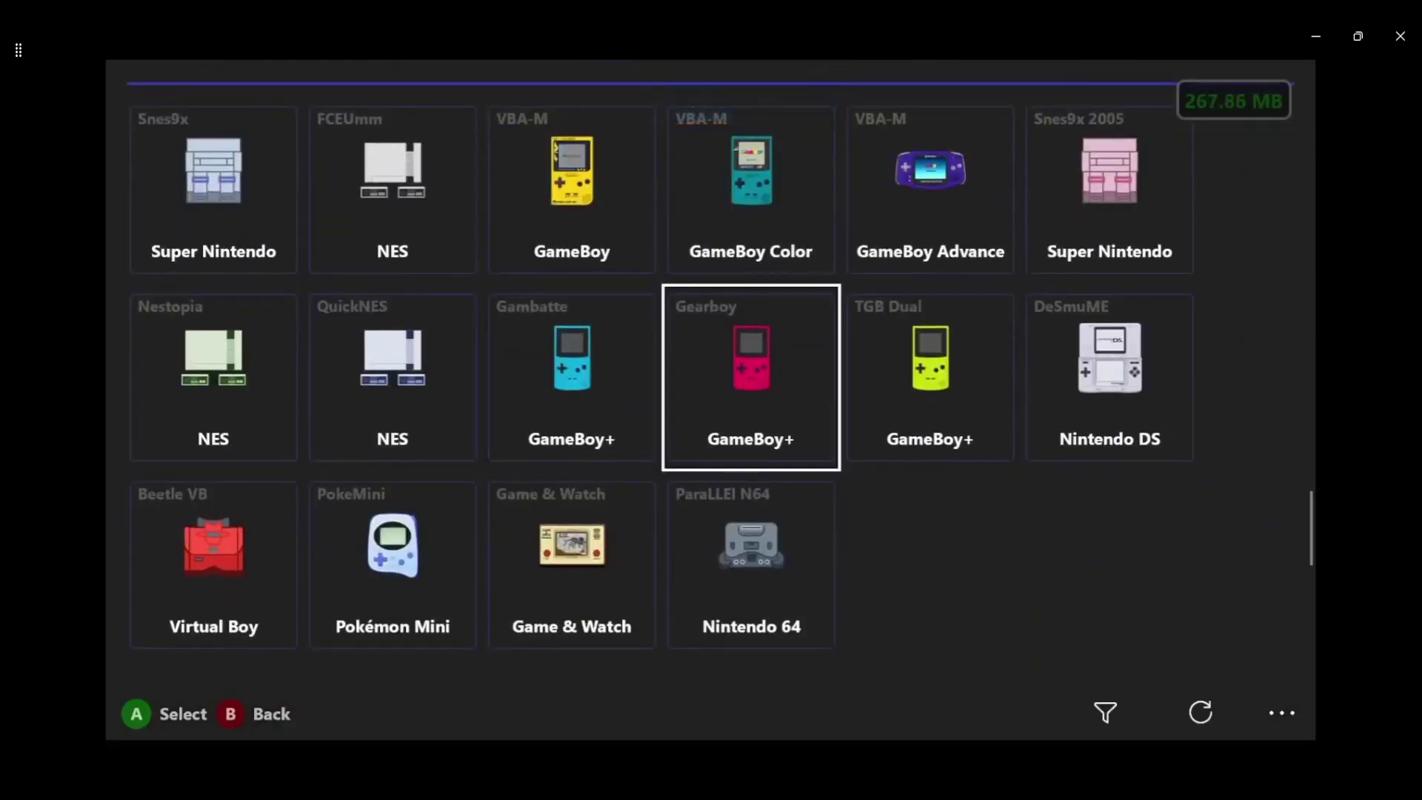
key(Right)
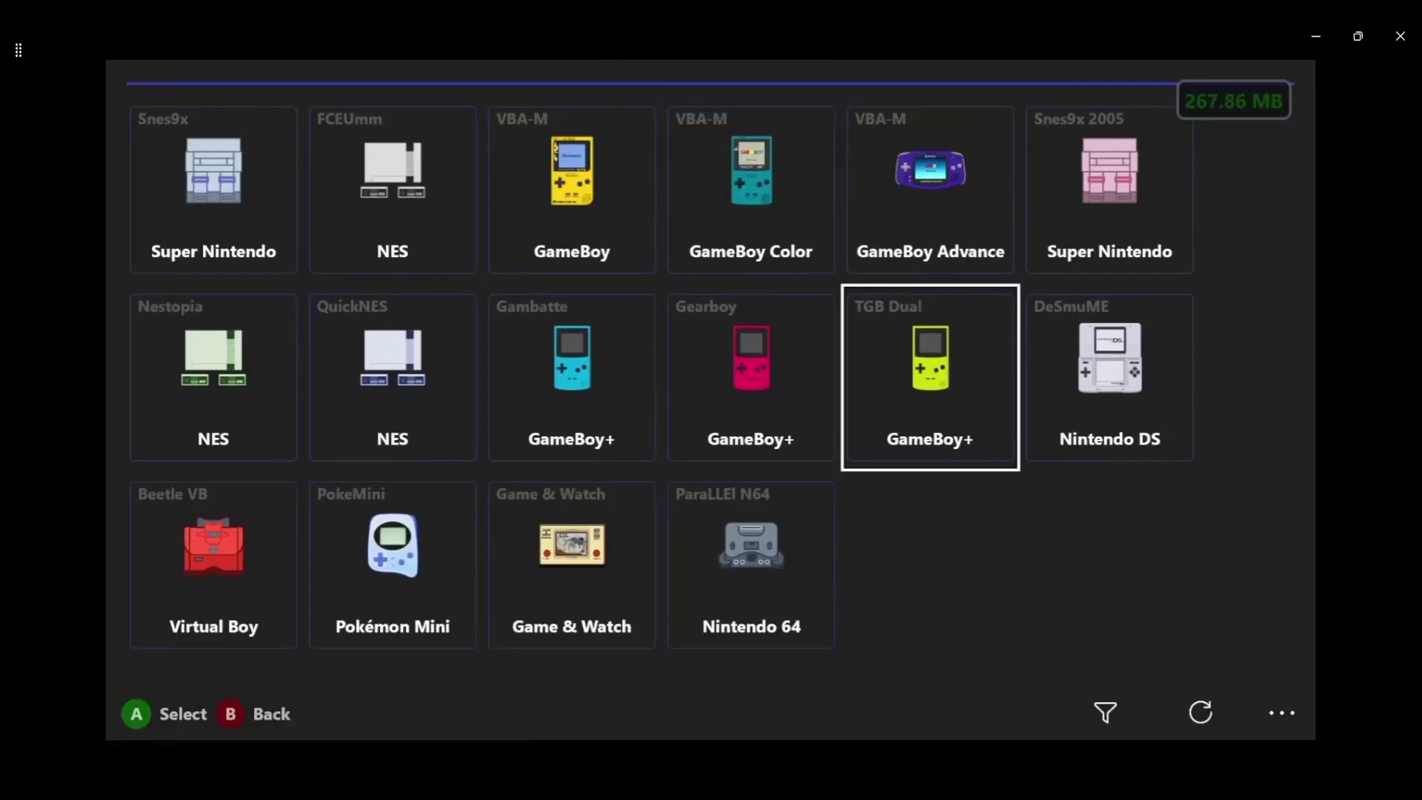
key(Left)
key(Left)
key(Return)
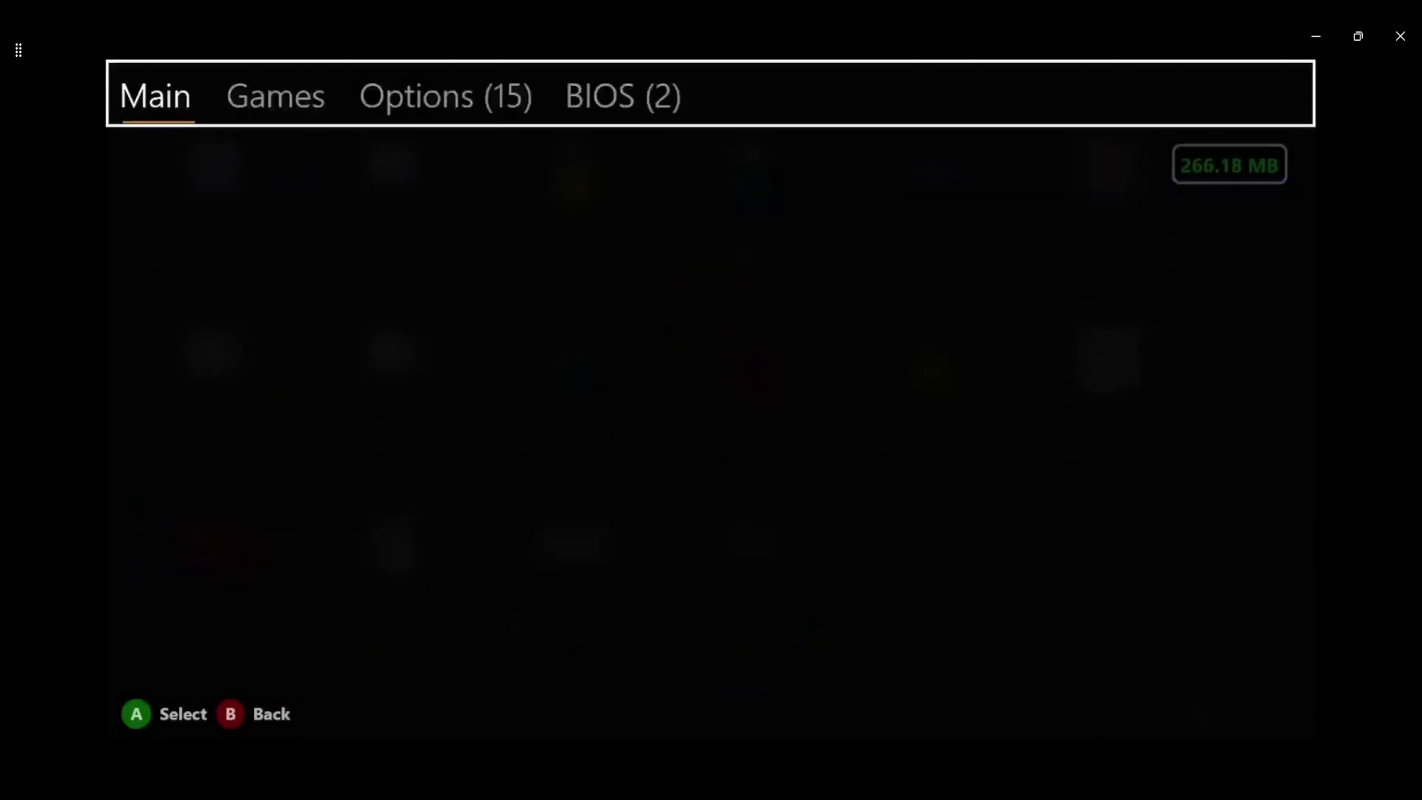
- Look at the Gambatte core's games page and return to its main page
key(Right)
key(Right)
key(Left)
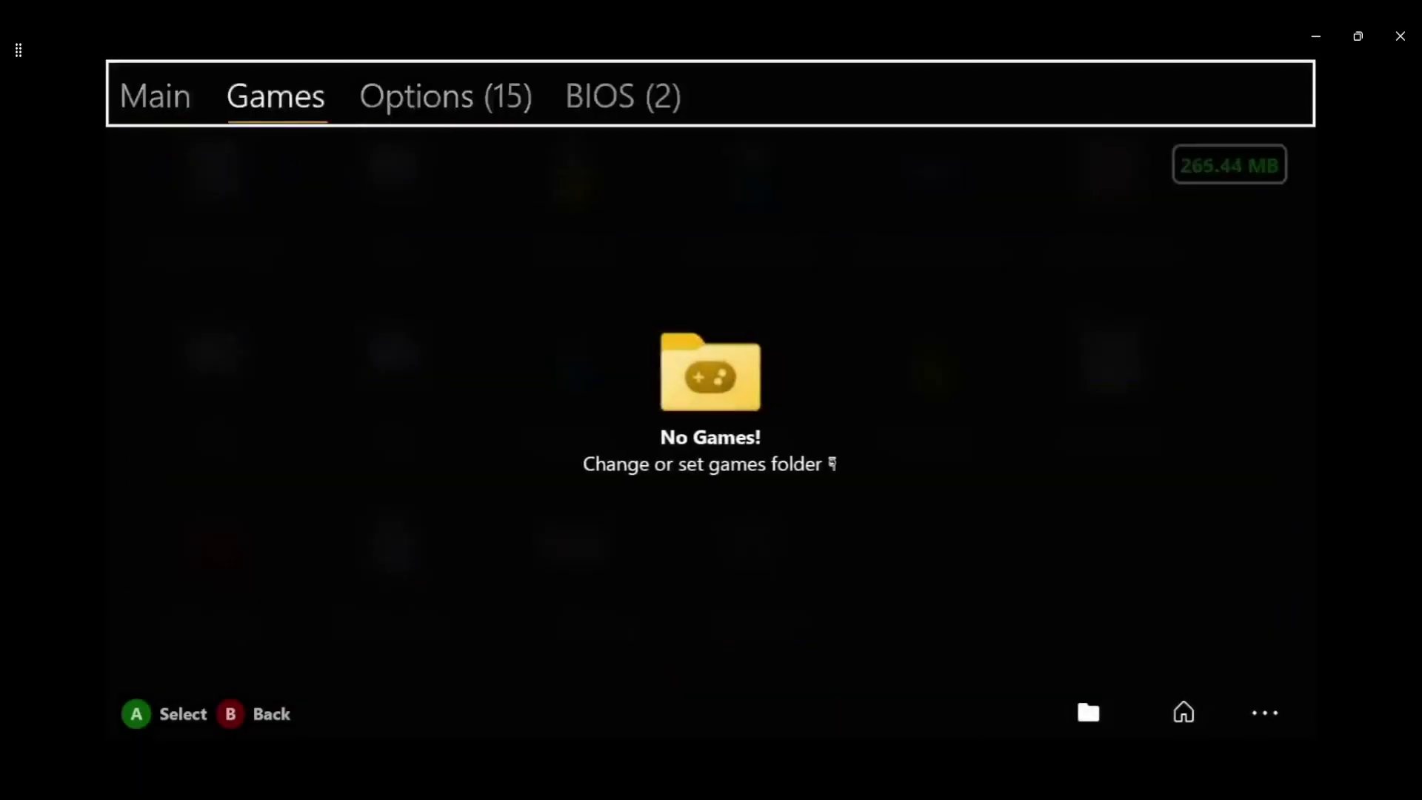
key(Left)
- Look through the file extensions the Gambatte core supports under its console description
key(Down)
key(Down)
key(Down)
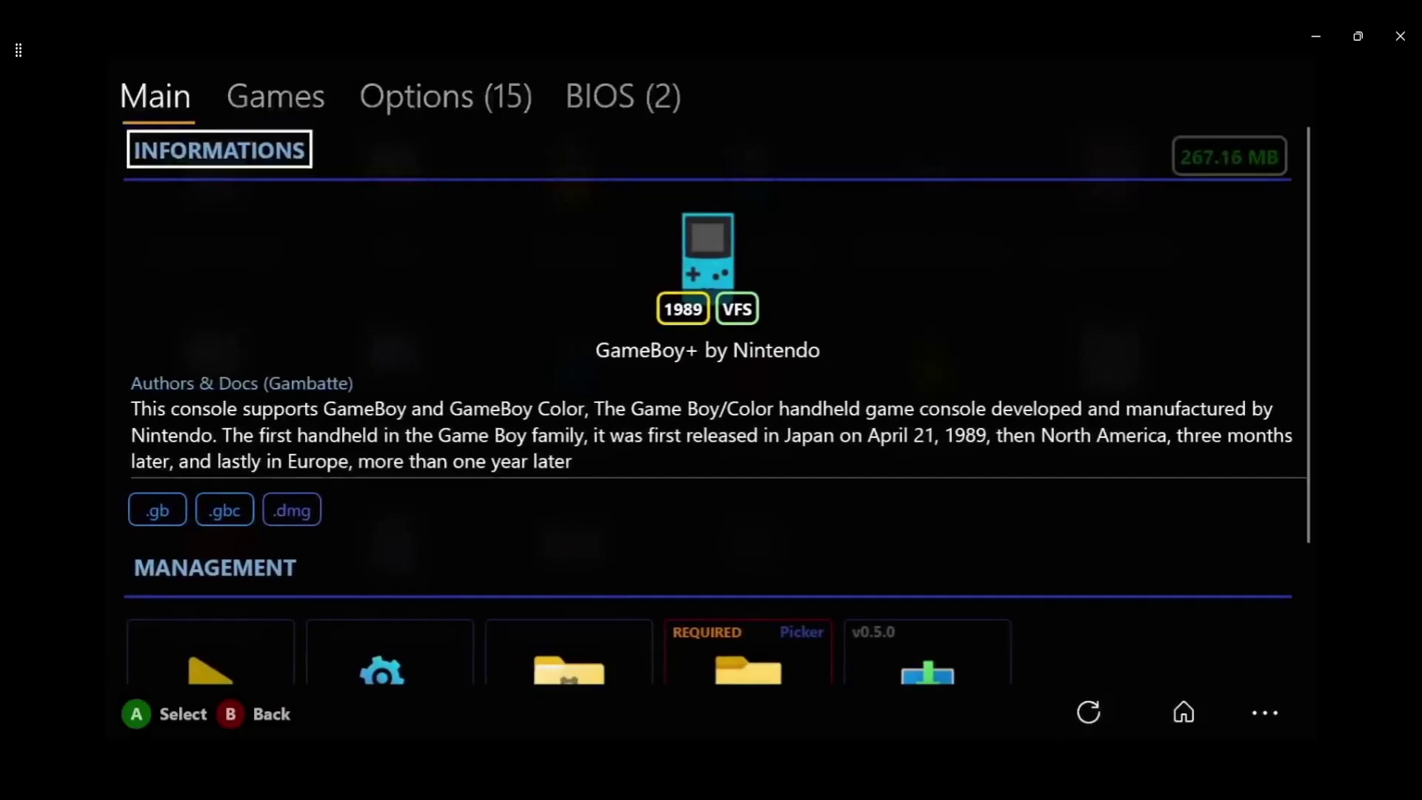
key(Up)
key(Right)
key(Left)
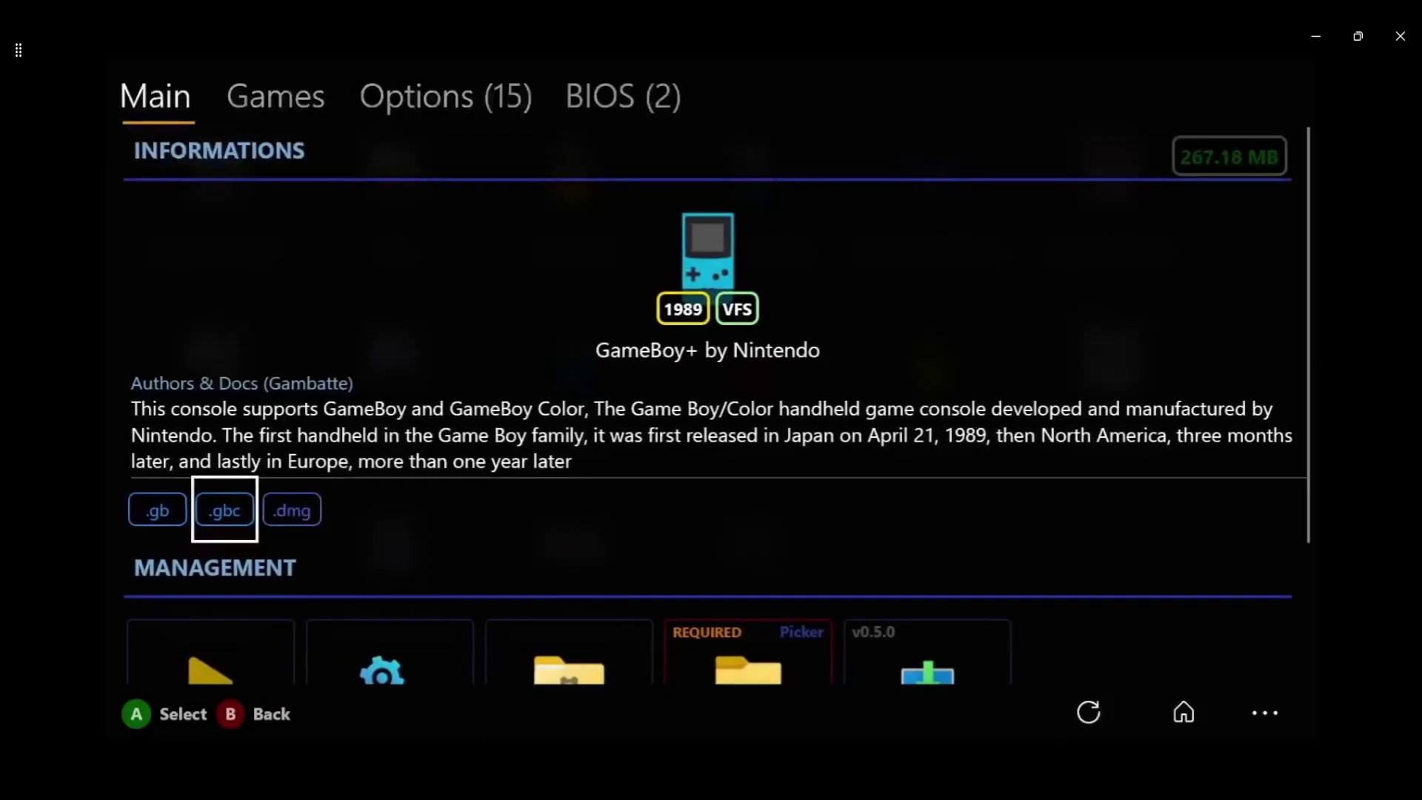
key(Left)
key(Right)
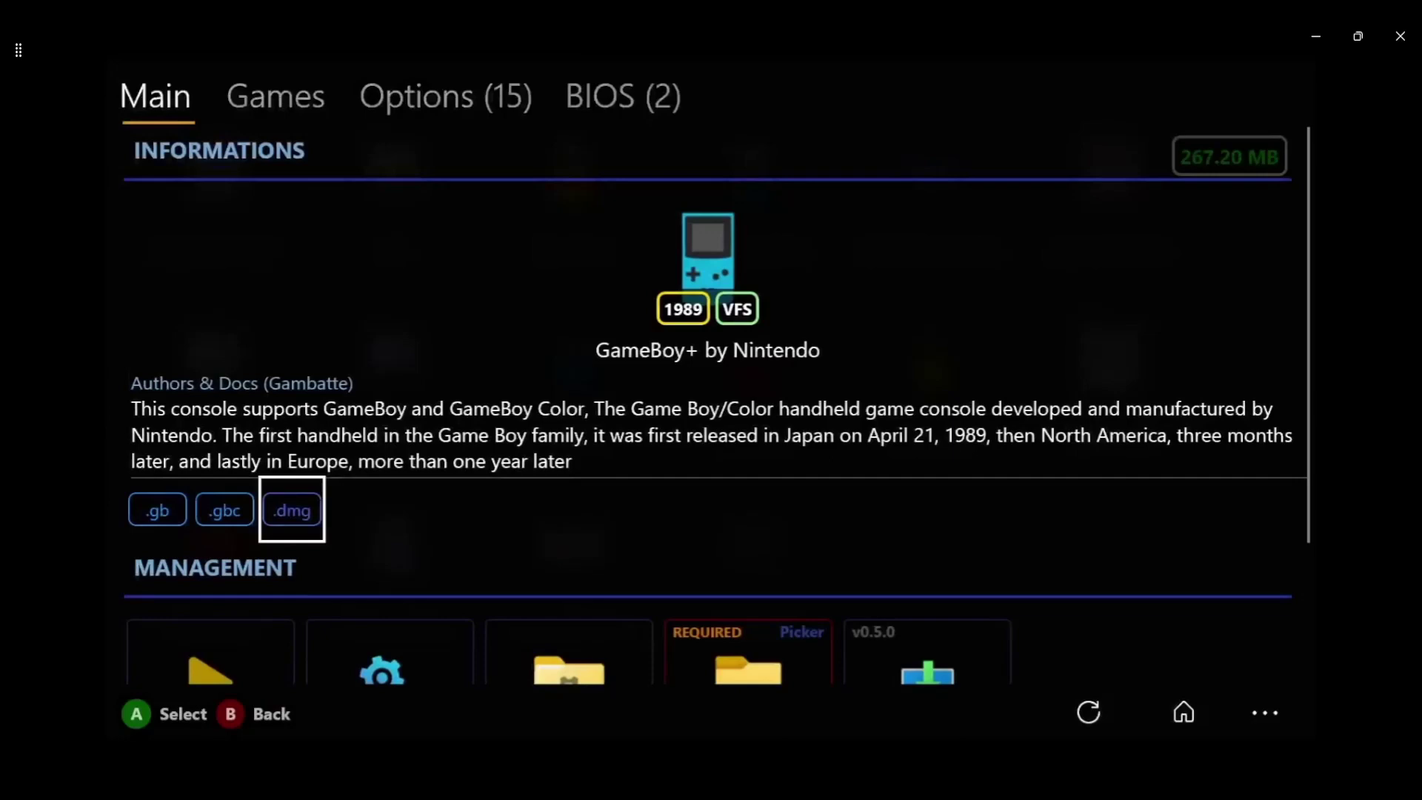
- Examine the management actions for the Gambatte core, from core testing and file import to the games folder and online update
click(209, 653)
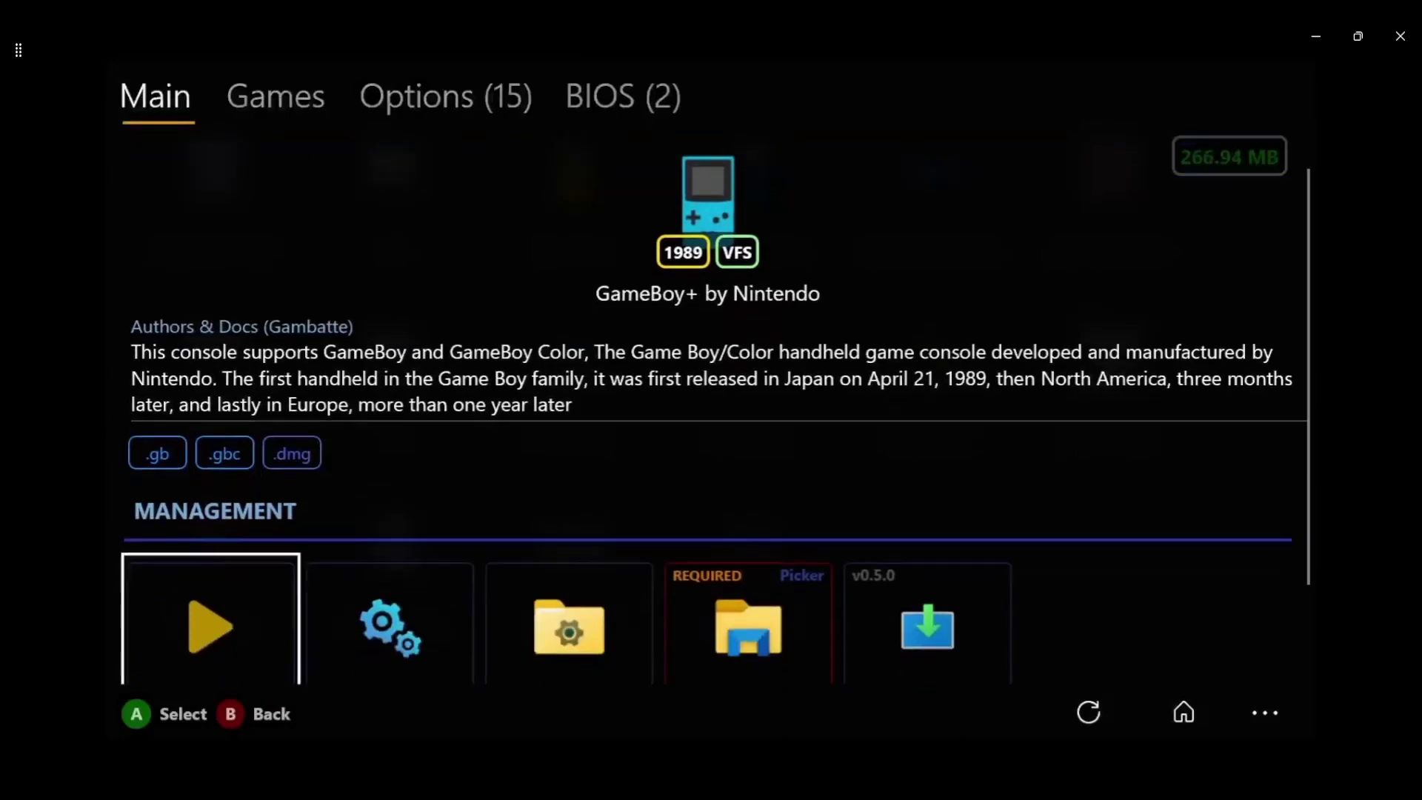
key(Left)
key(Left)
key(Left)
key(Down)
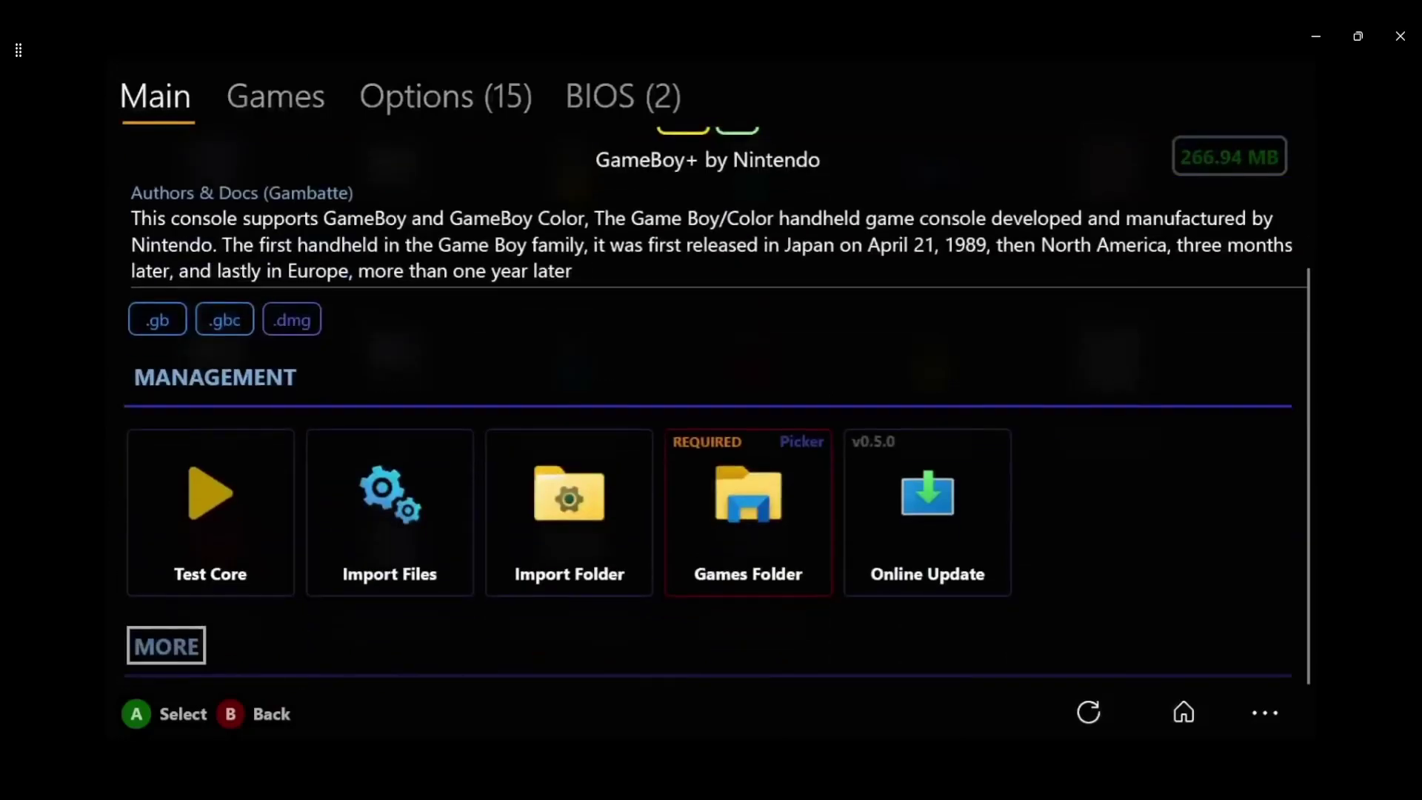
key(Up)
key(Down)
key(Down)
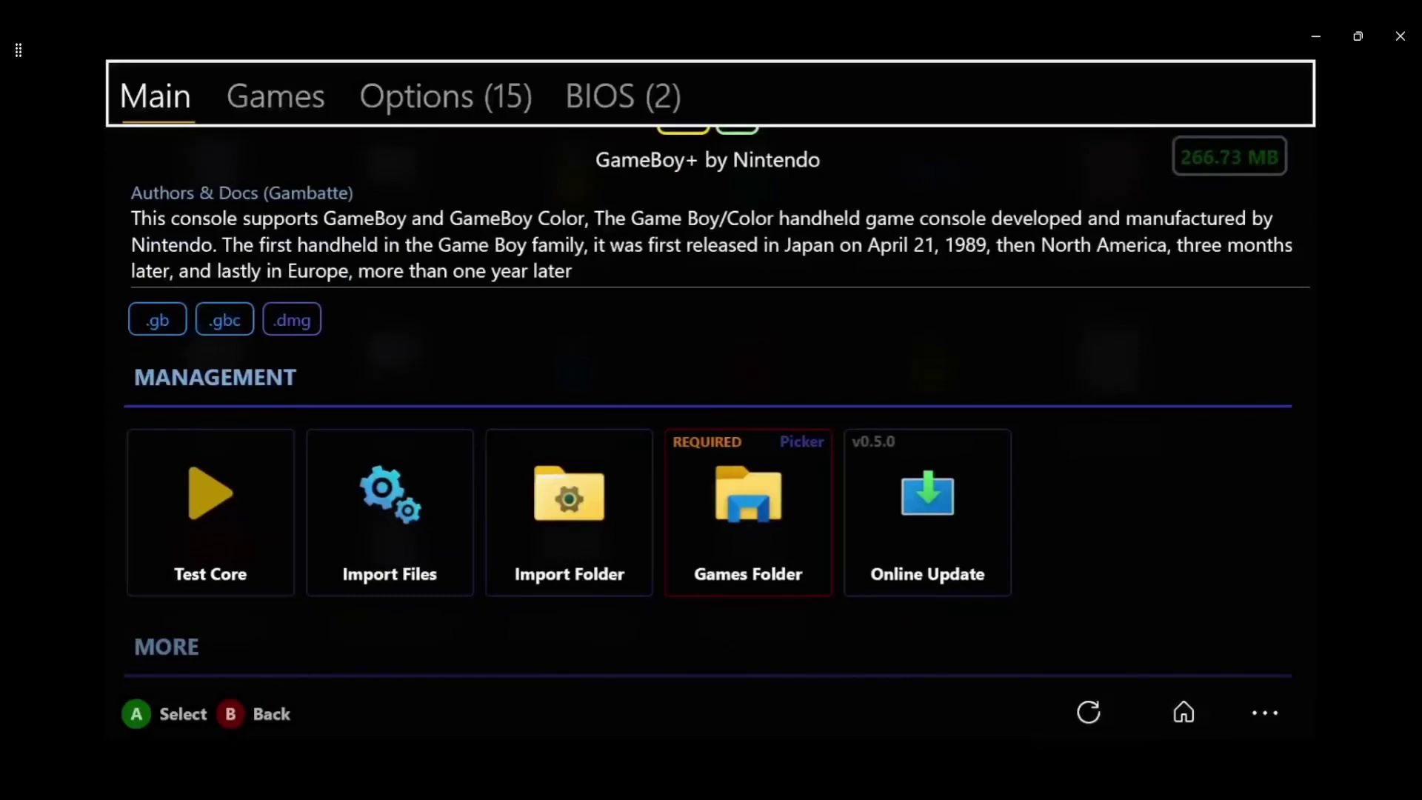
- Leave the Gambatte core for the console overview
key(Down)
key(Escape)
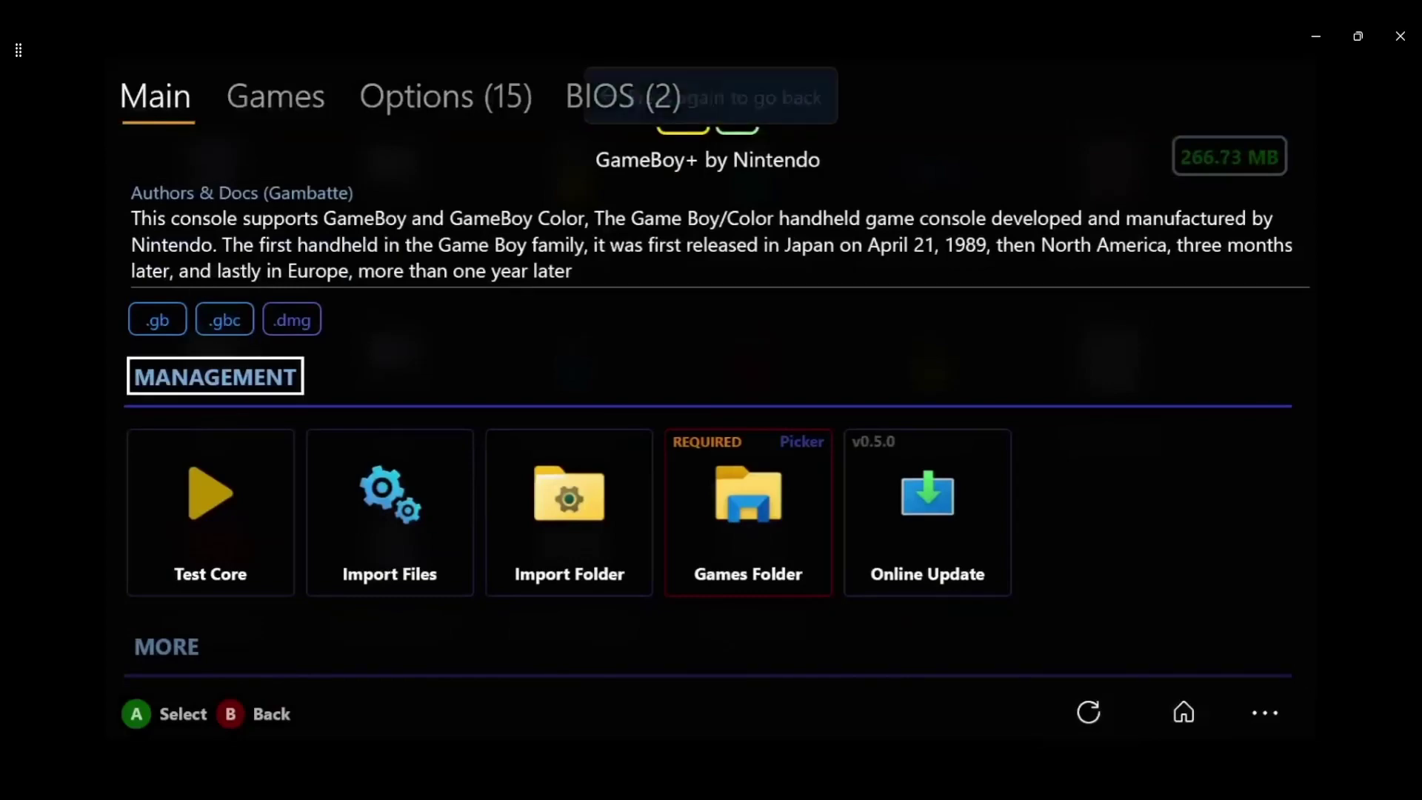
key(Escape)
- Browse the console overview from the Nintendo systems back through the arcade, game engine, Atari and computer groups
key(Up)
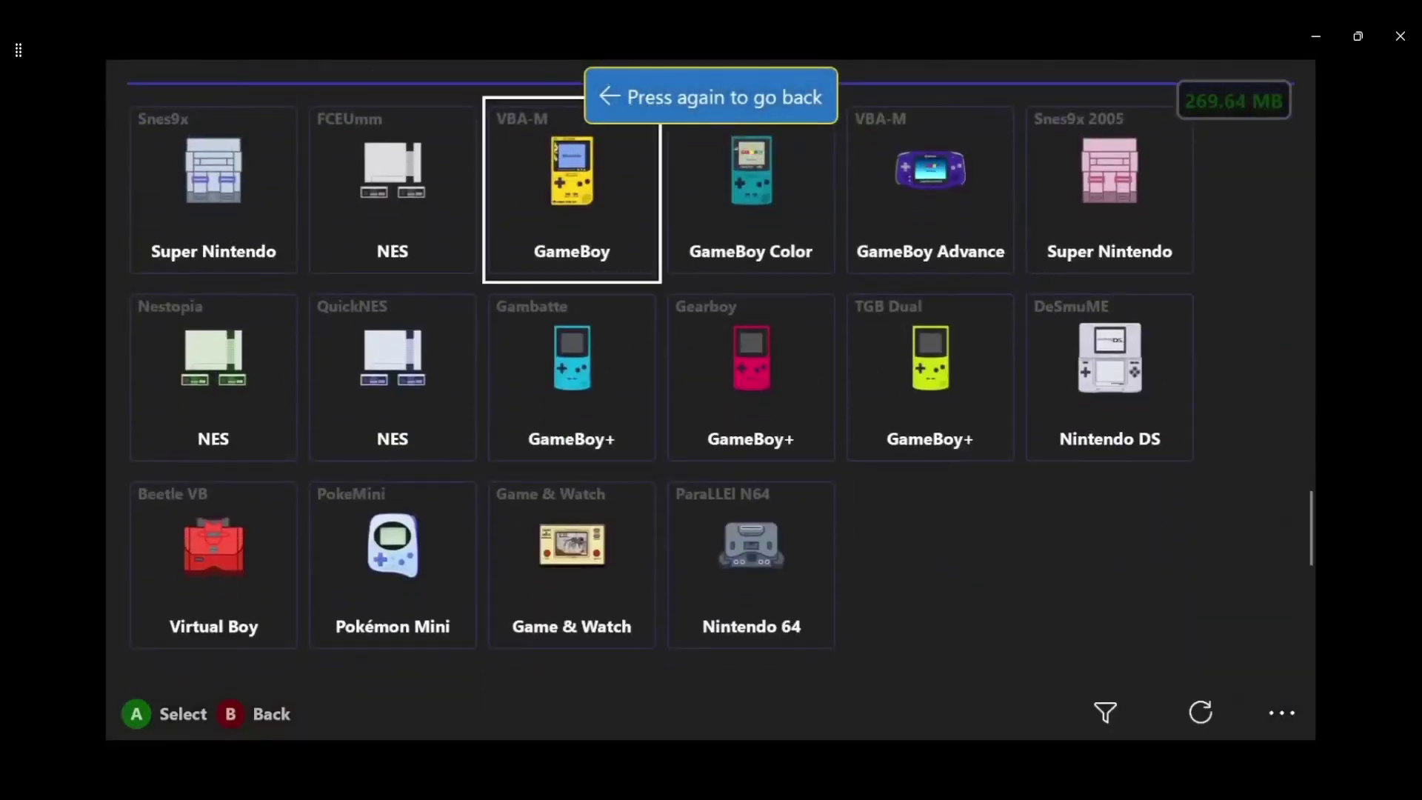
key(Up)
key(Up)
key(Left)
key(Up)
key(Up)
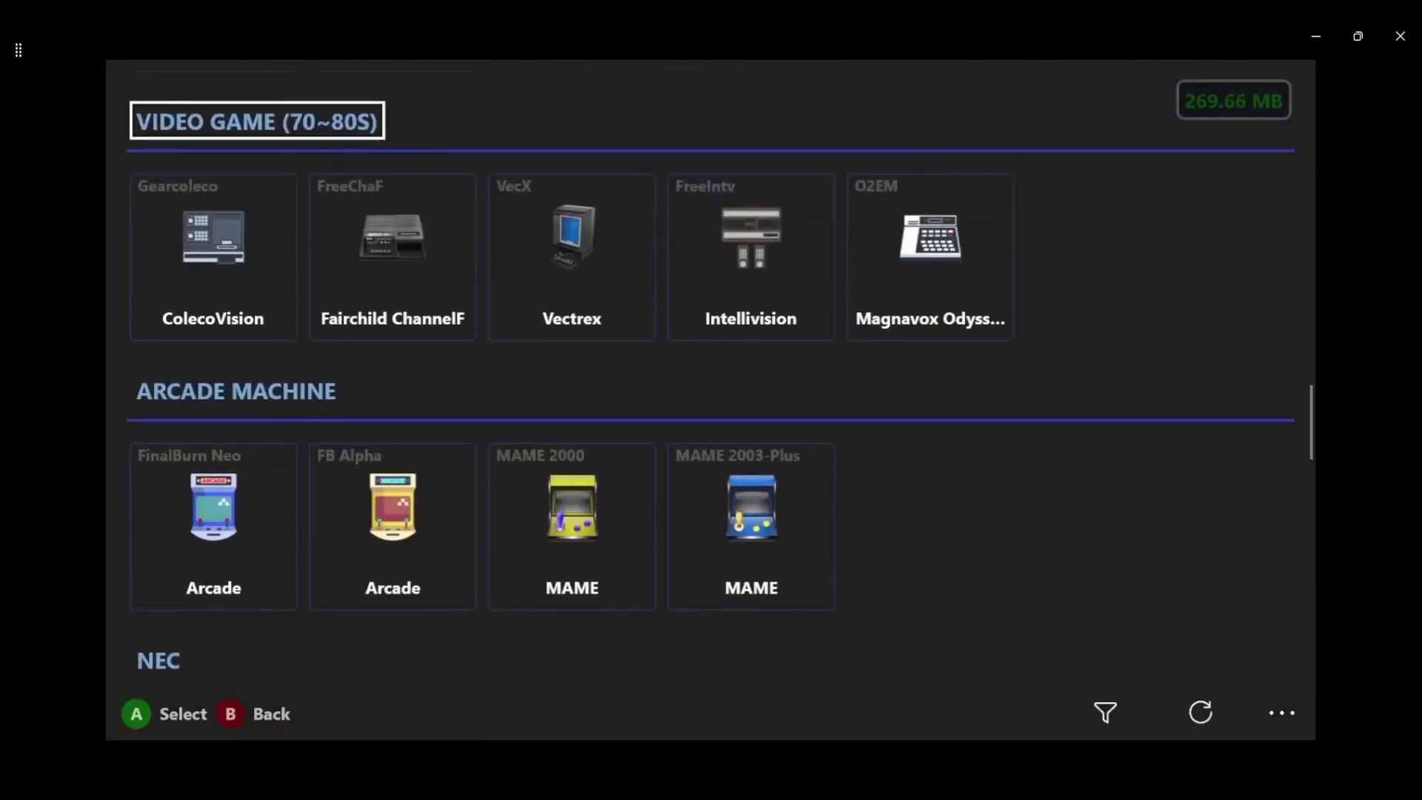
key(Up)
key(Up)
key(Up)
key(Up)
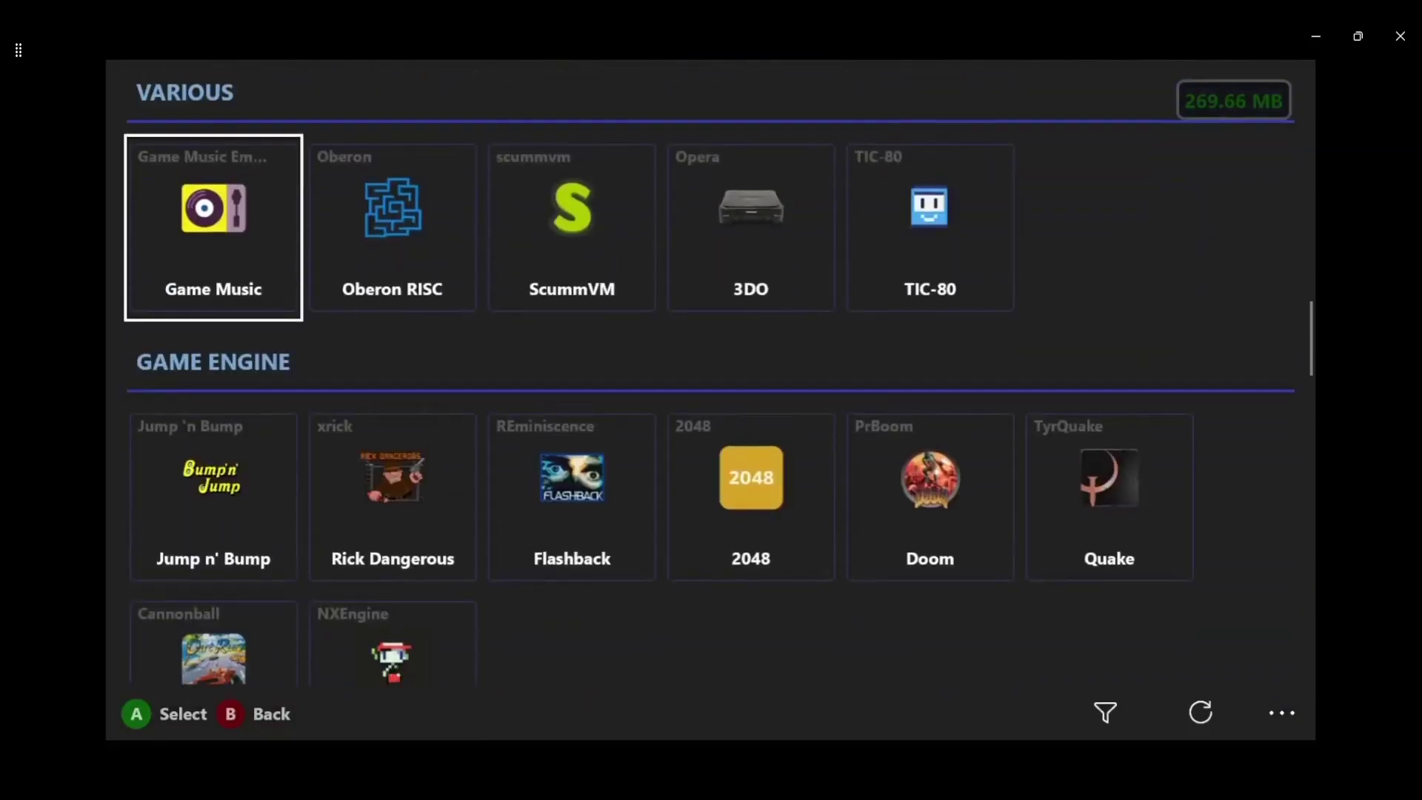
key(Up)
key(Up)
key(Up)
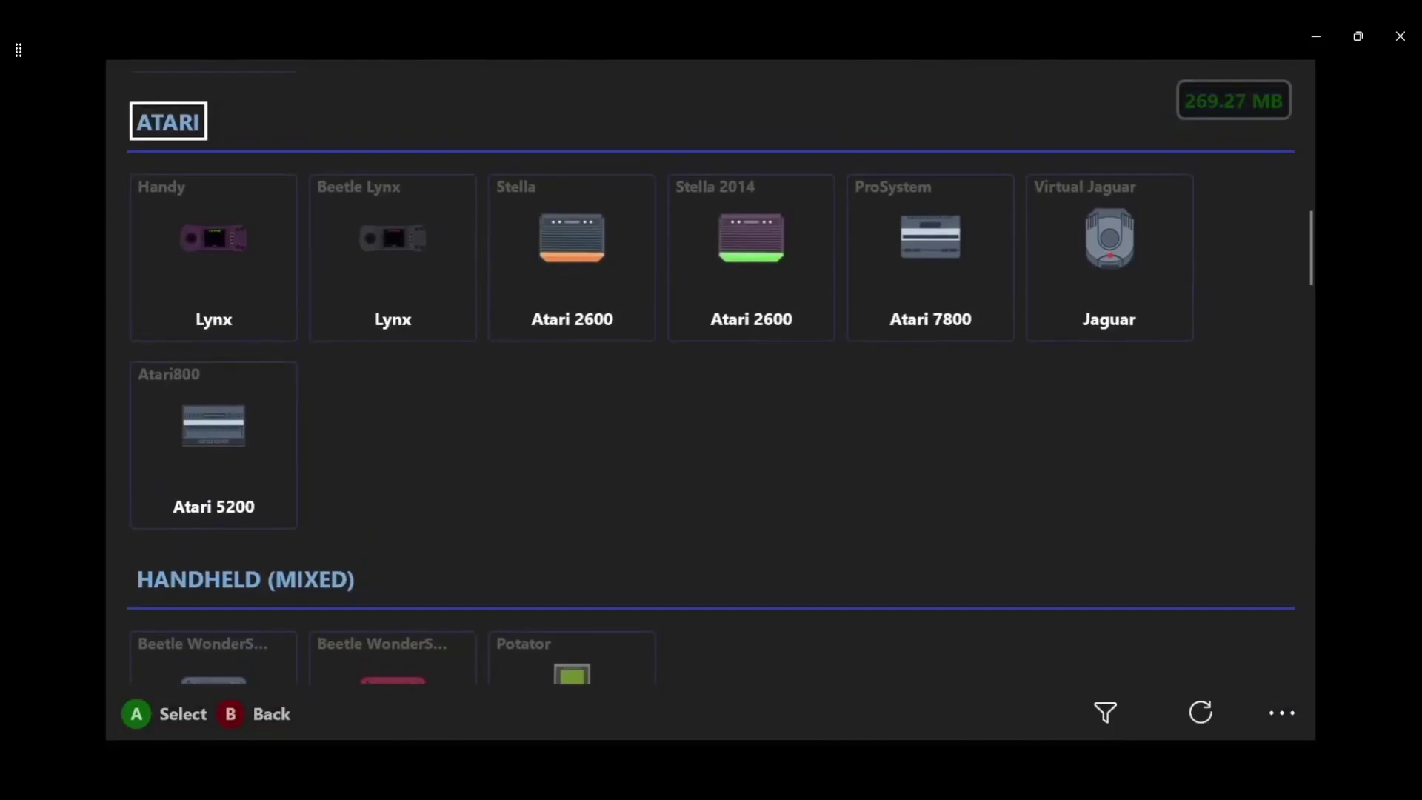
key(Up)
key(Up)
key(Down)
key(Right)
key(Right)
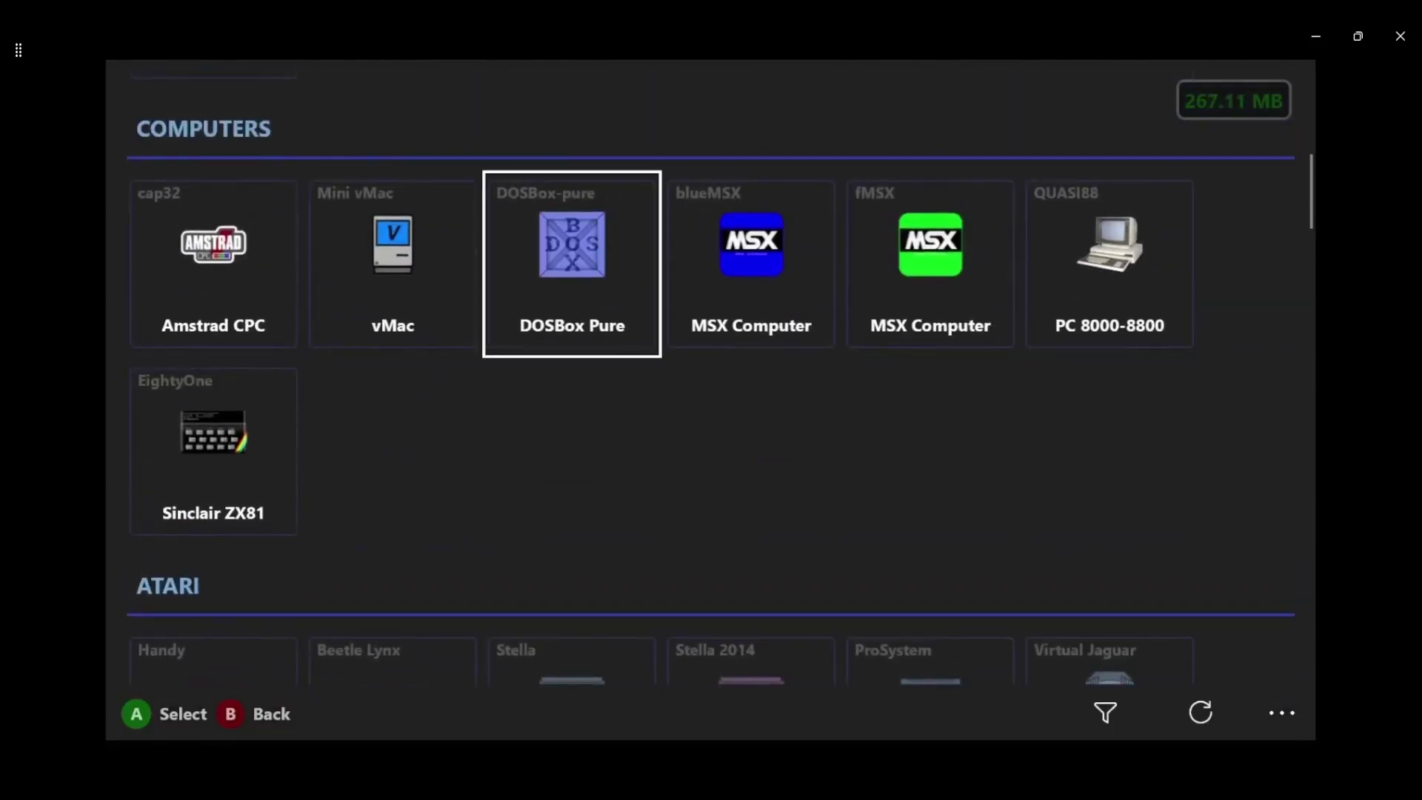
- Look through the Top Consoles group, from Arcade and Super Nintendo to PlayStation and ScummVM
key(Up)
key(Up)
key(Up)
key(Up)
key(Down)
key(Left)
key(Left)
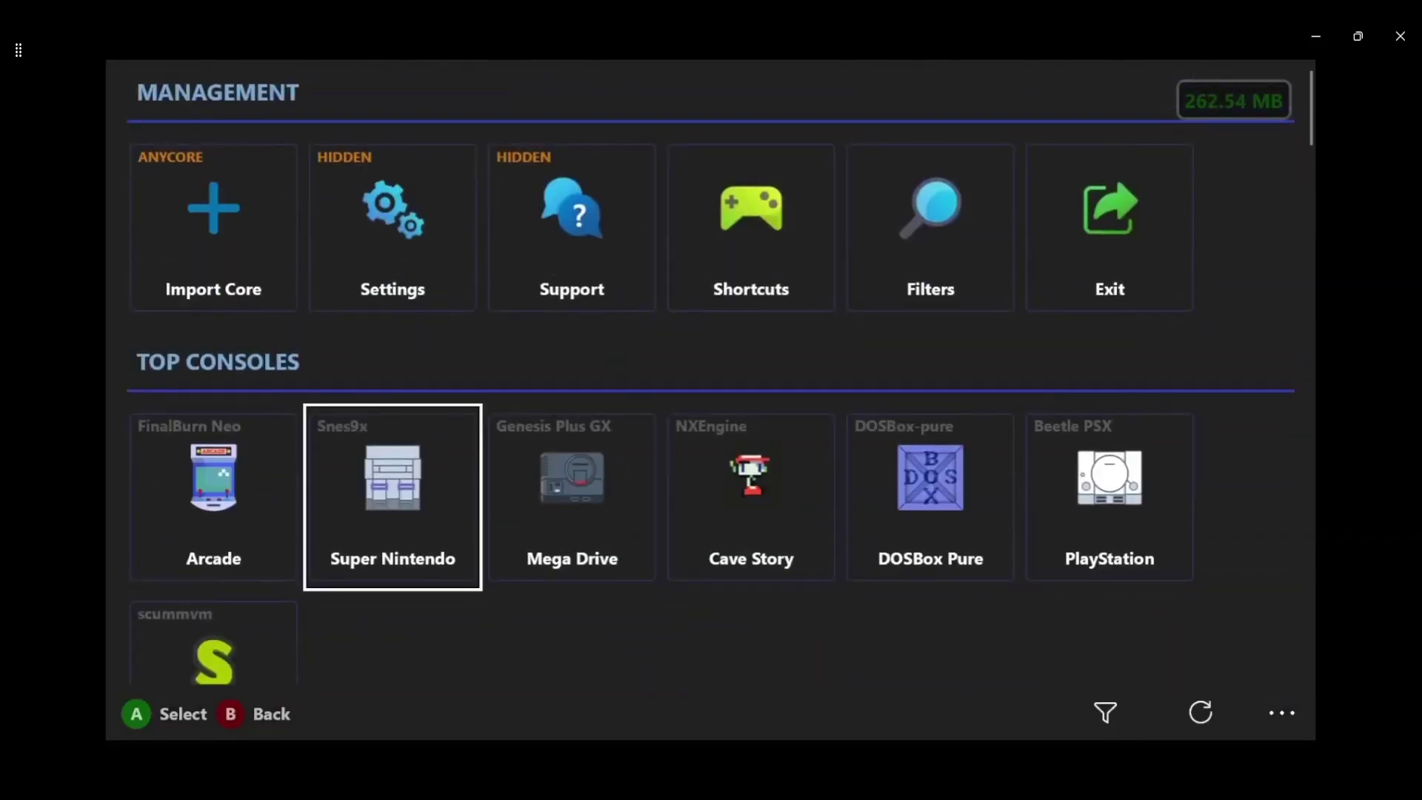
key(Left)
key(Down)
key(Up)
key(Right)
key(Right)
key(Right)
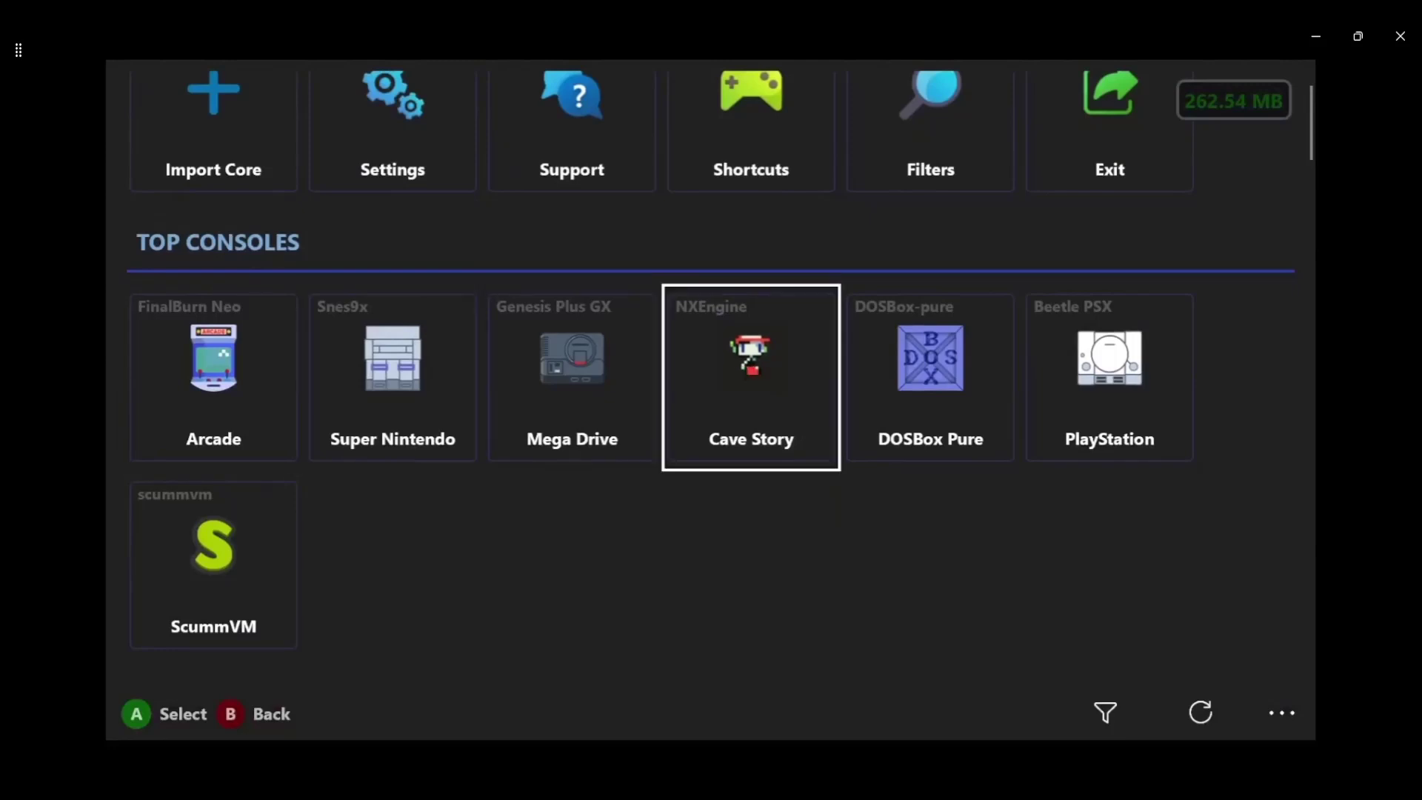
key(Right)
key(Right)
key(Left)
key(Left)
key(Left)
key(Left)
key(Left)
key(Up)
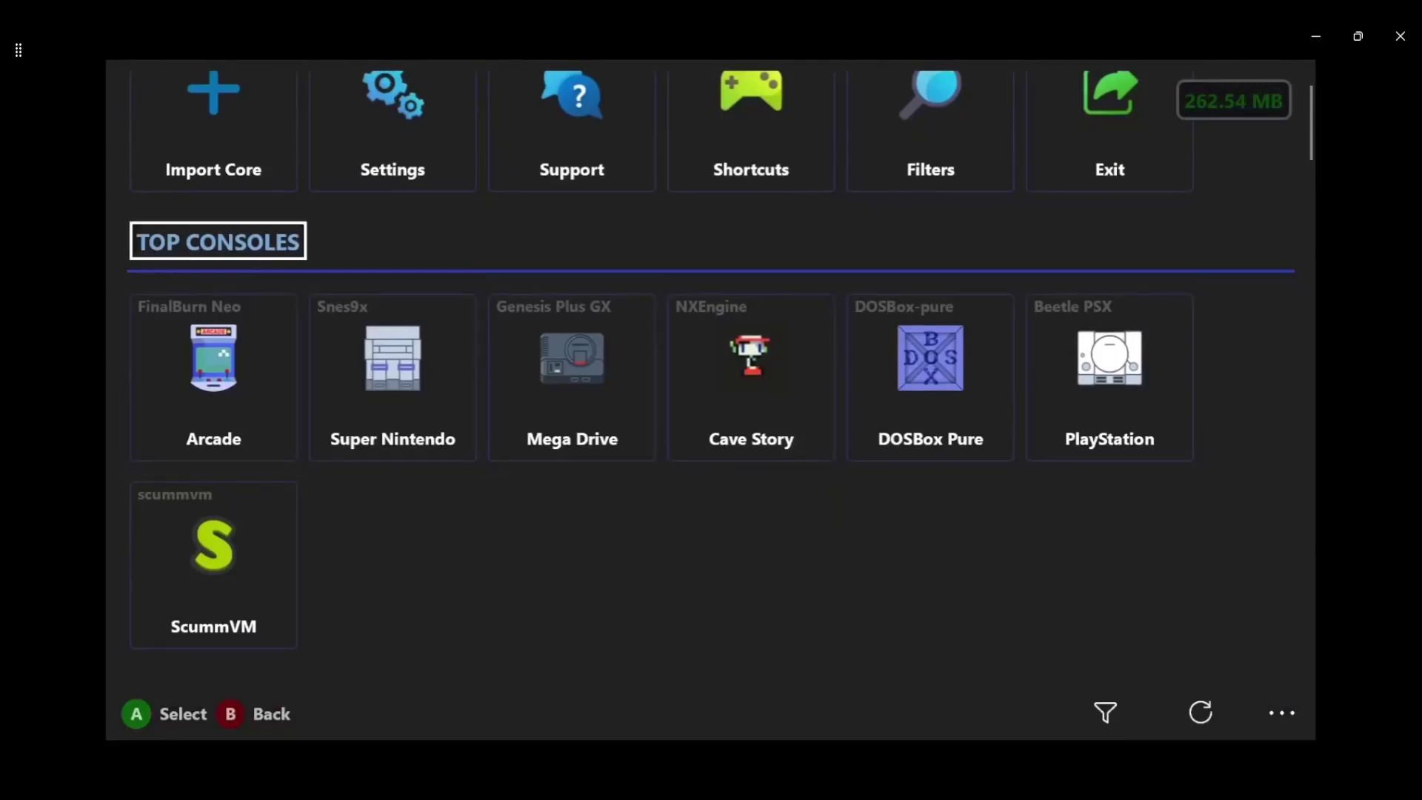
- Look through the overview's management entries, from Import Core and Settings to Filters and Exit
key(Up)
key(Right)
key(Right)
key(Right)
key(Right)
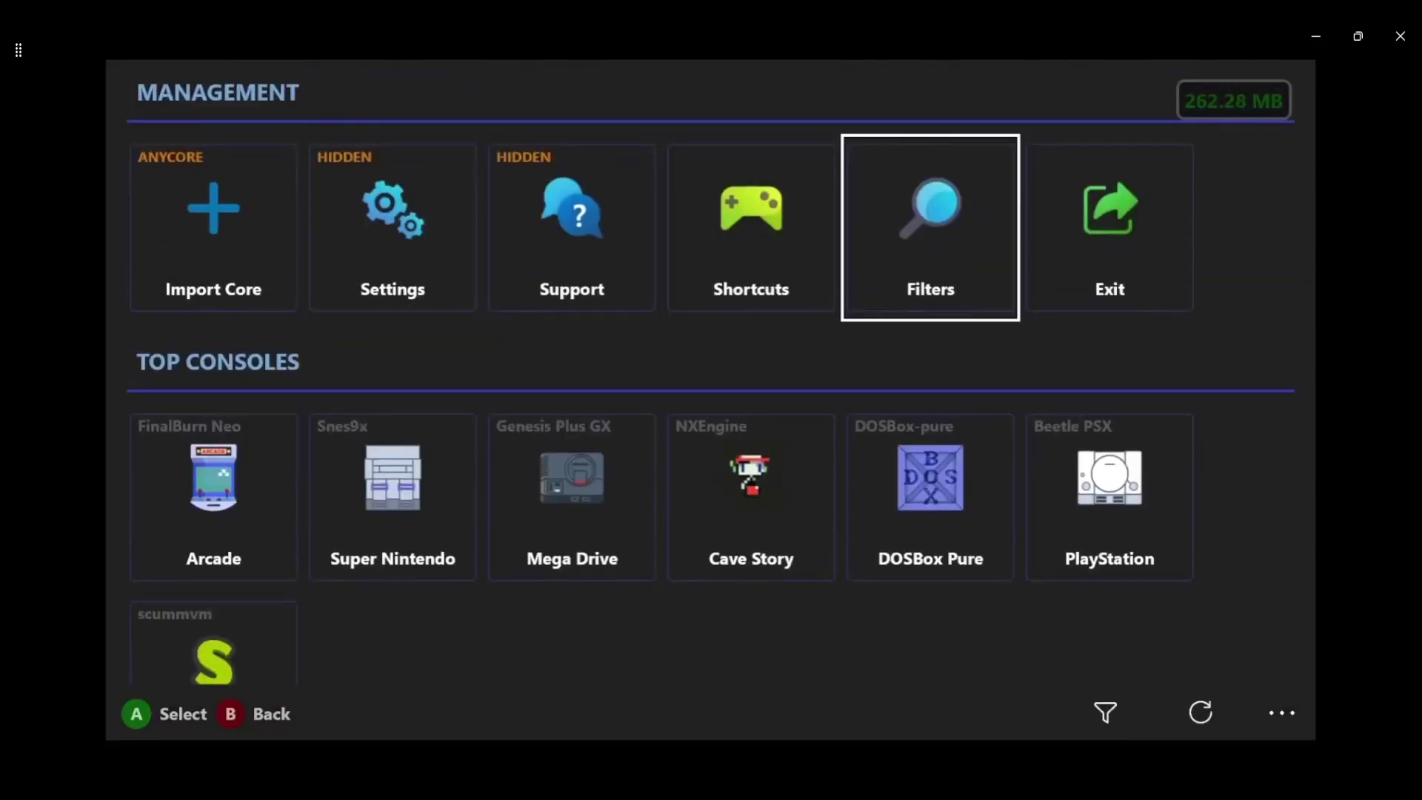
key(Right)
key(Left)
key(Left)
key(Left)
key(Left)
key(Left)
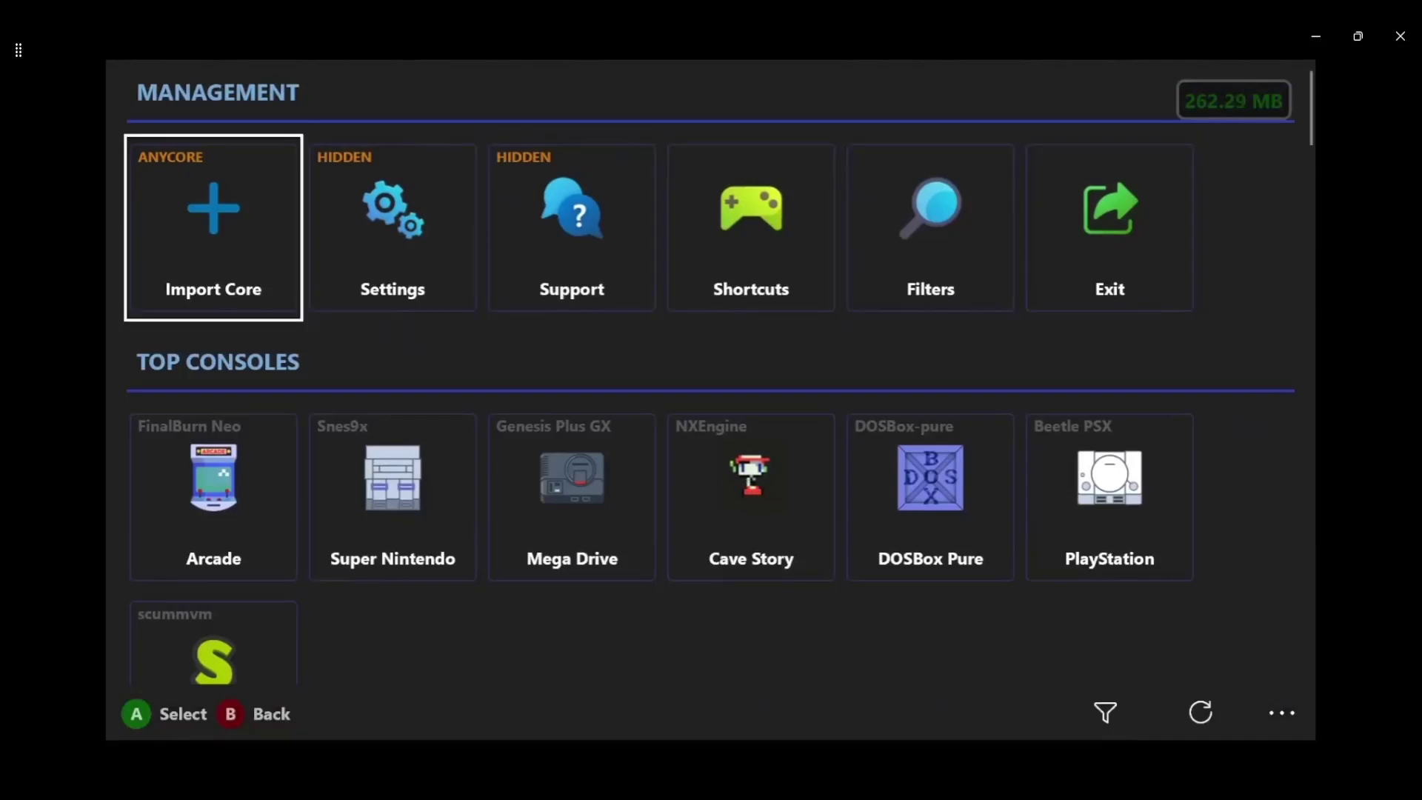
- Open the Atari800 core for Atari 5200 from the Atari group
key(Down)
key(Down)
key(Down)
key(Down)
key(Down)
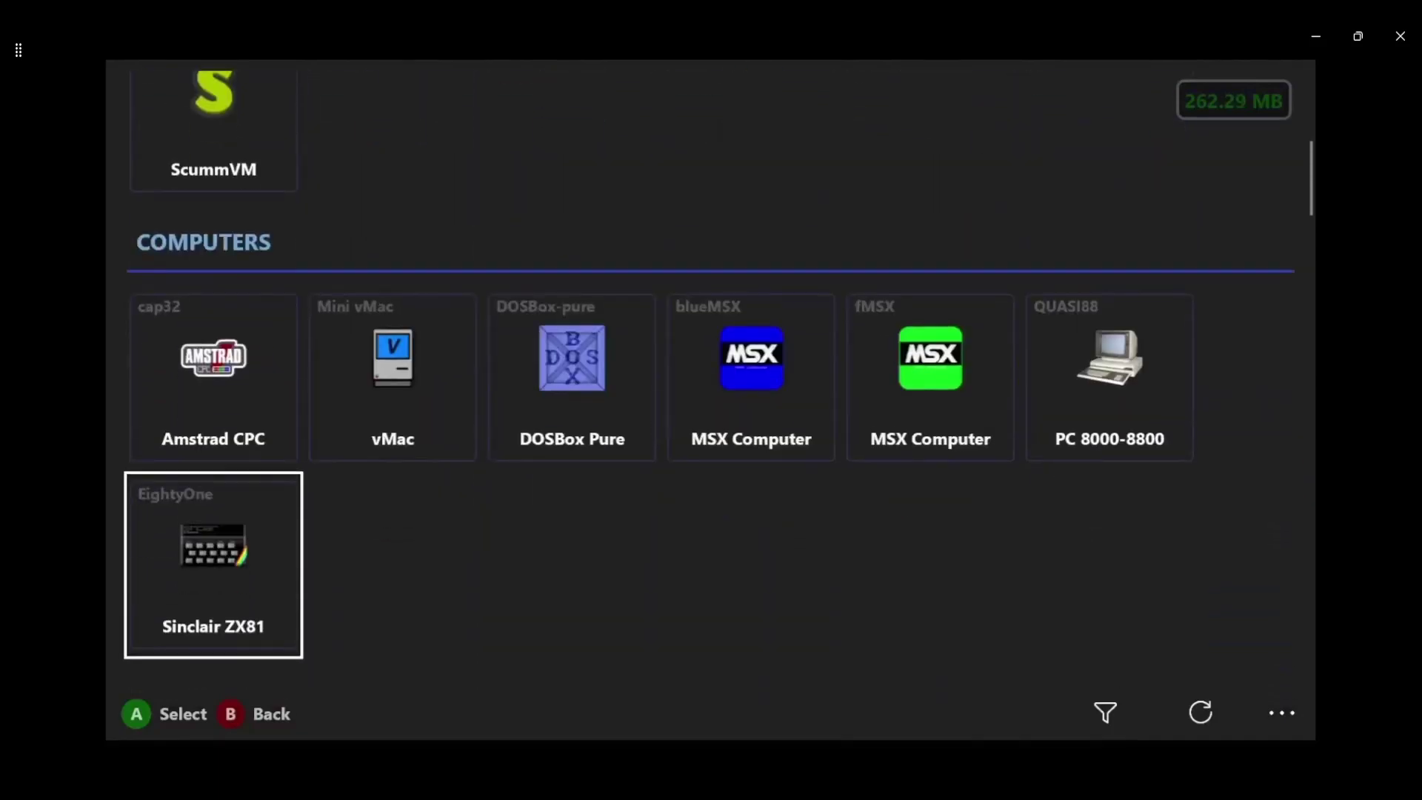
key(Down)
key(Down)
key(Down)
key(Down)
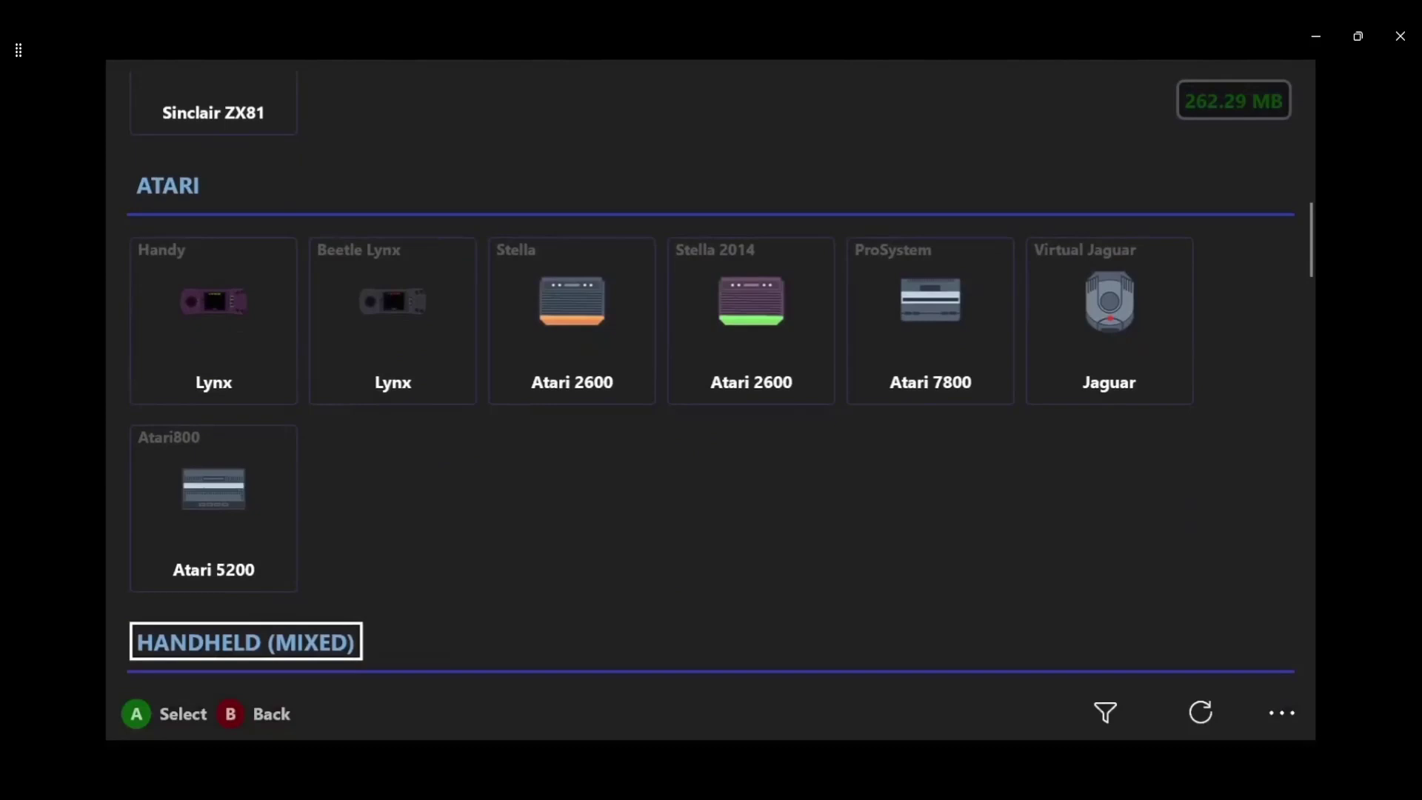
key(Up)
key(Return)
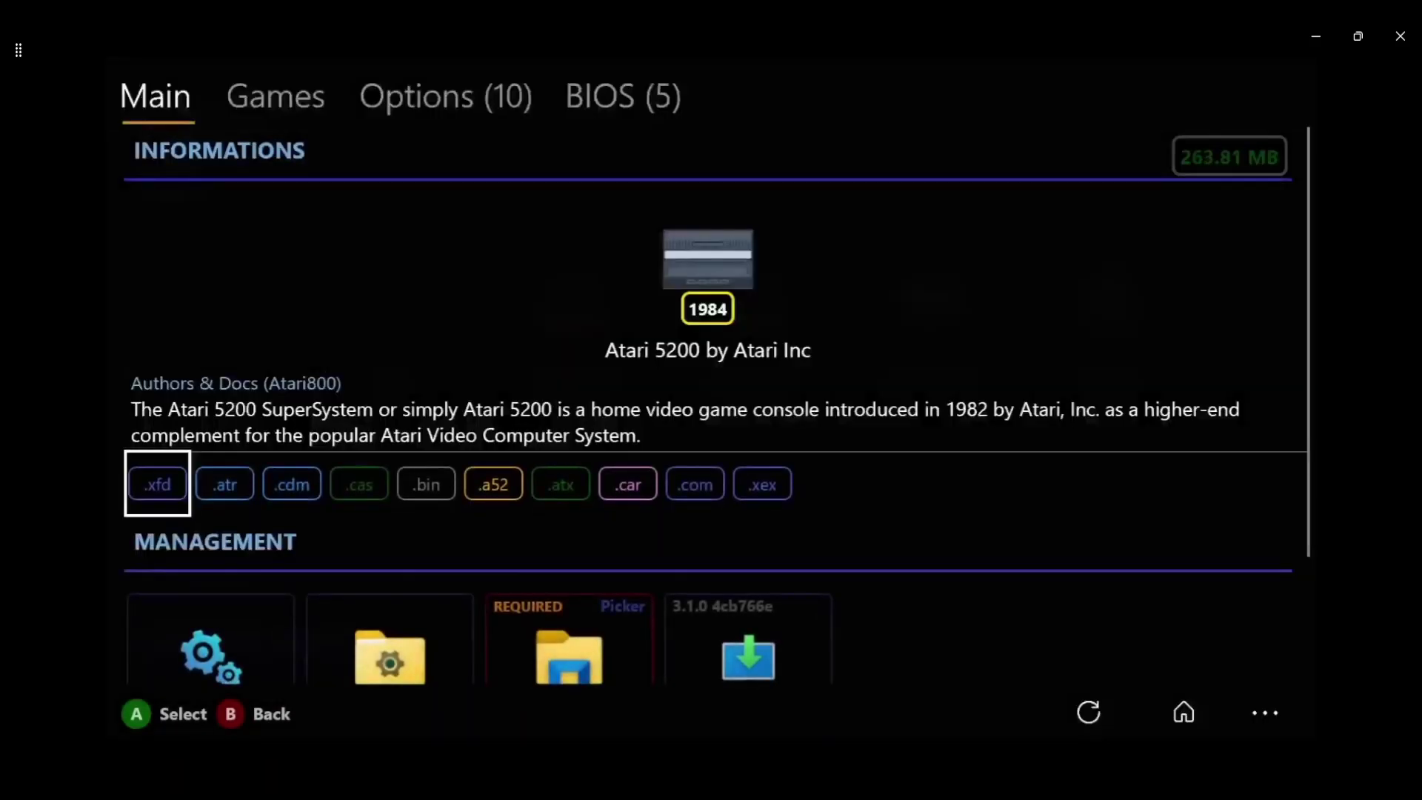
- Examine the Atari 5200 core's management actions: file and folder import, games folder and online update
key(Down)
key(Down)
key(Up)
key(Right)
key(Right)
key(Right)
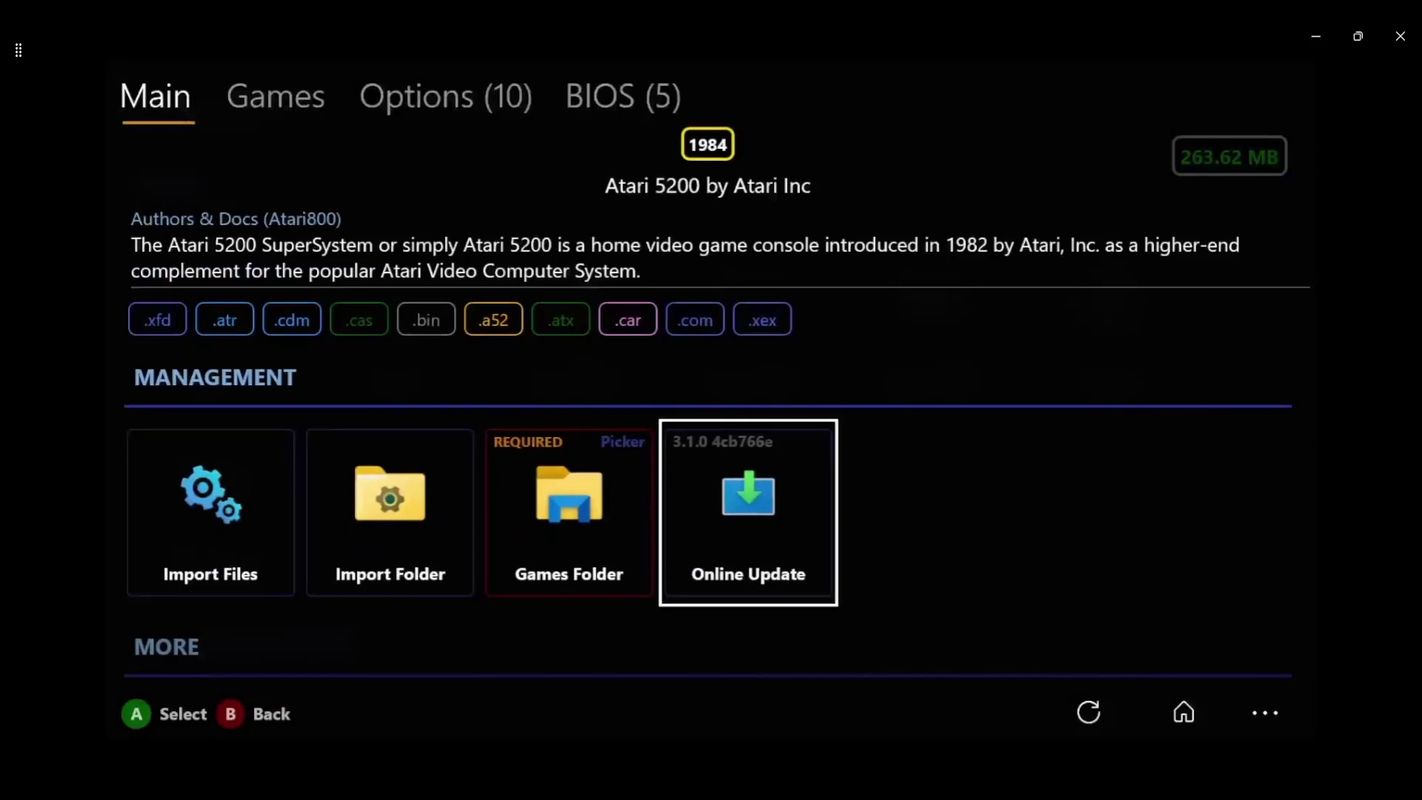
key(Left)
key(Left)
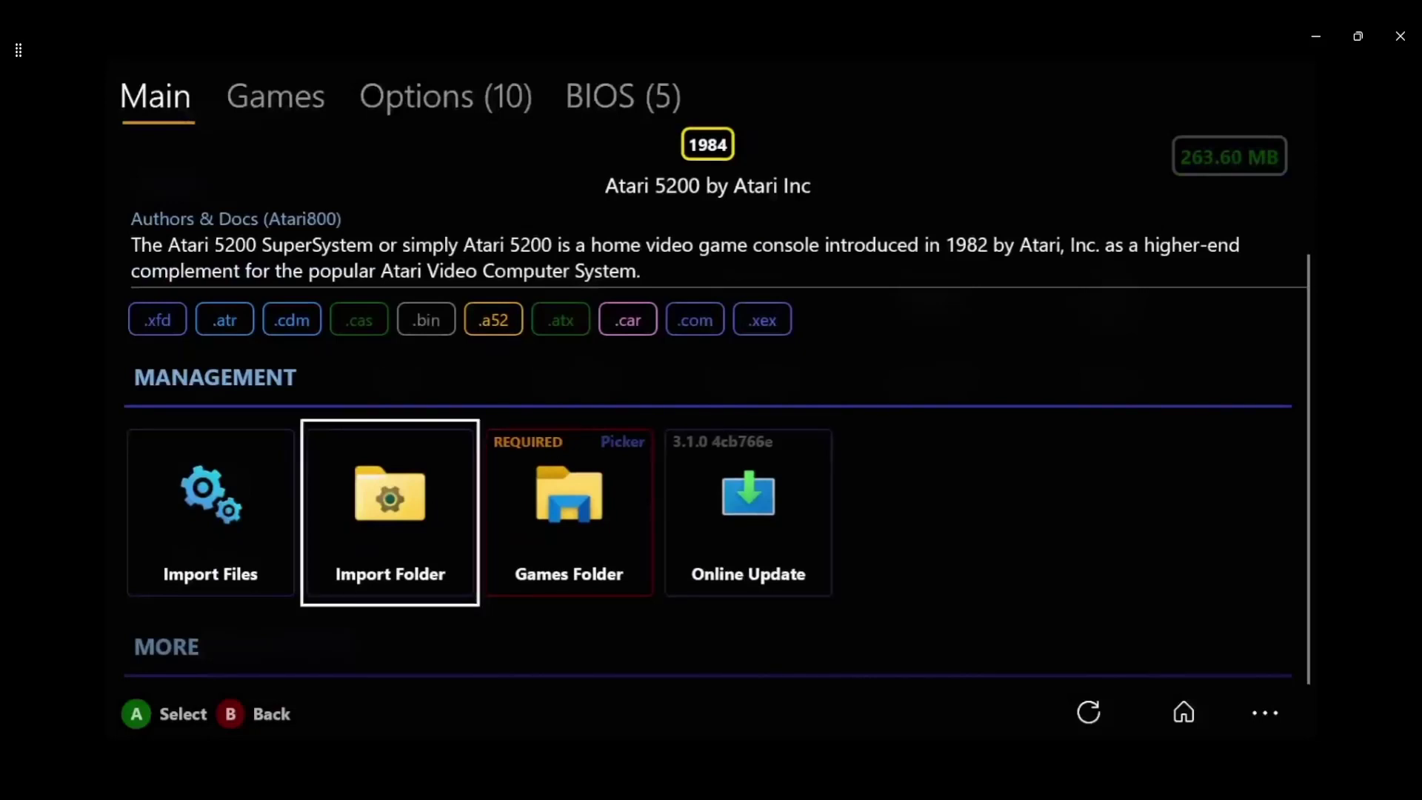
key(Left)
key(Down)
key(Up)
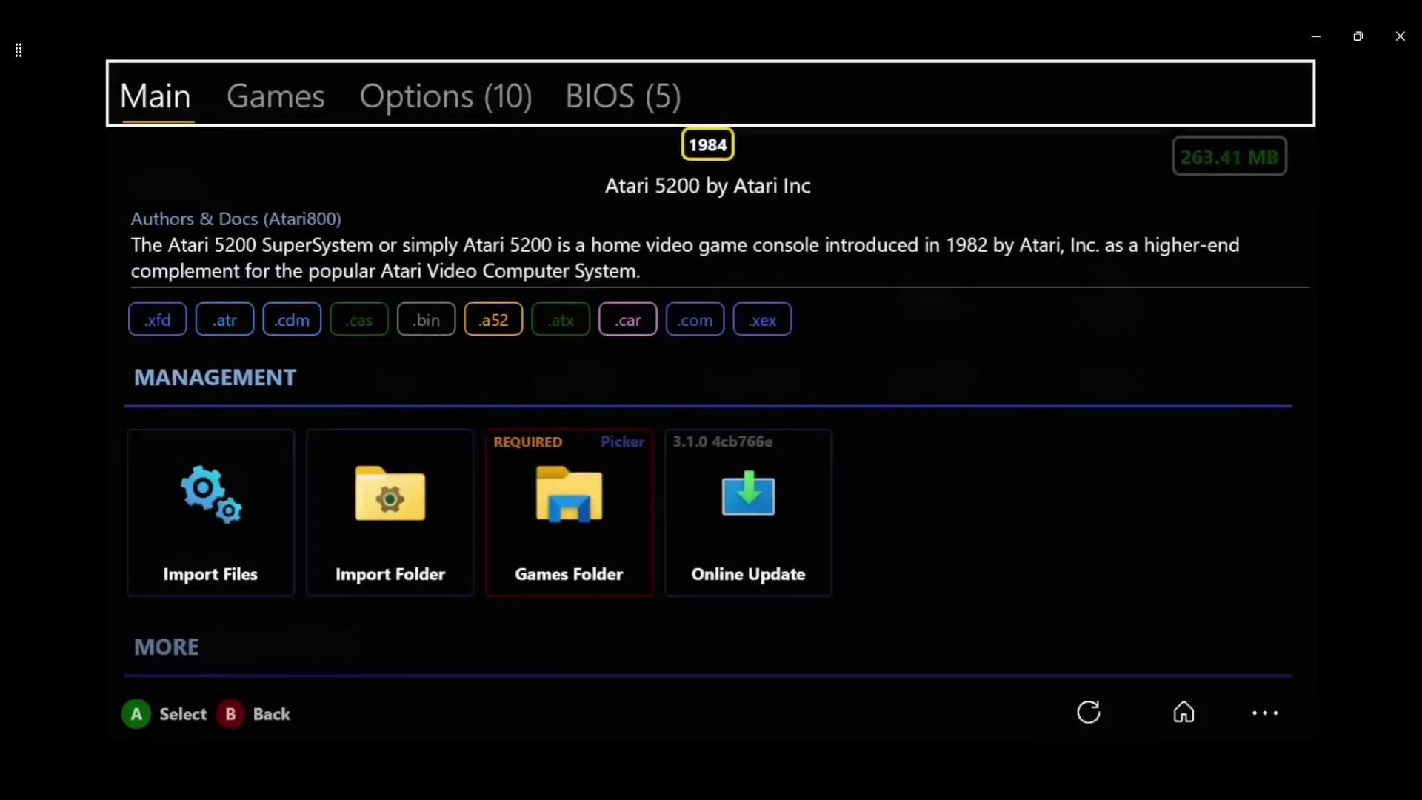
- Expand the section of additional actions on the Atari 5200 core's main page
key(Down)
key(Down)
key(Down)
key(Down)
key(Down)
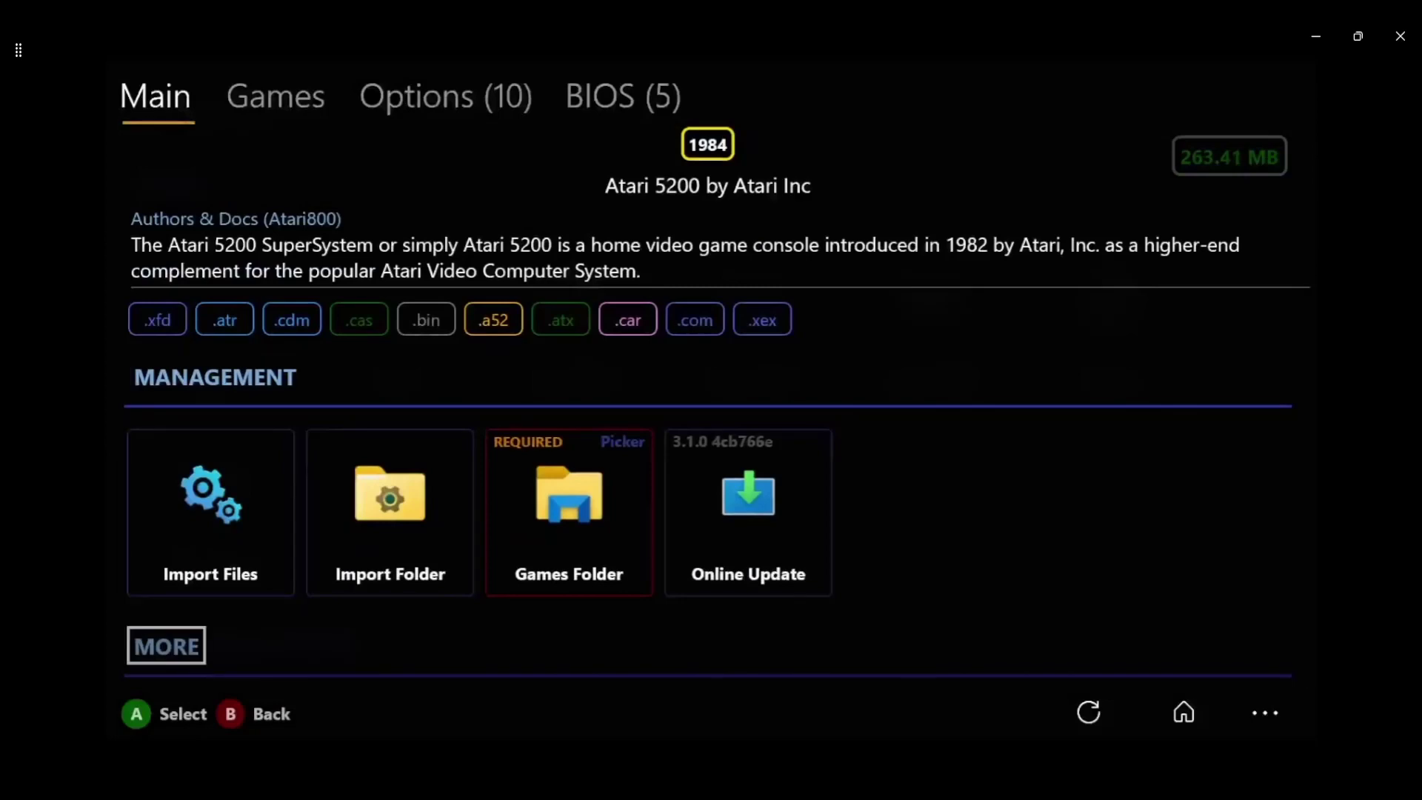
key(Return)
key(Down)
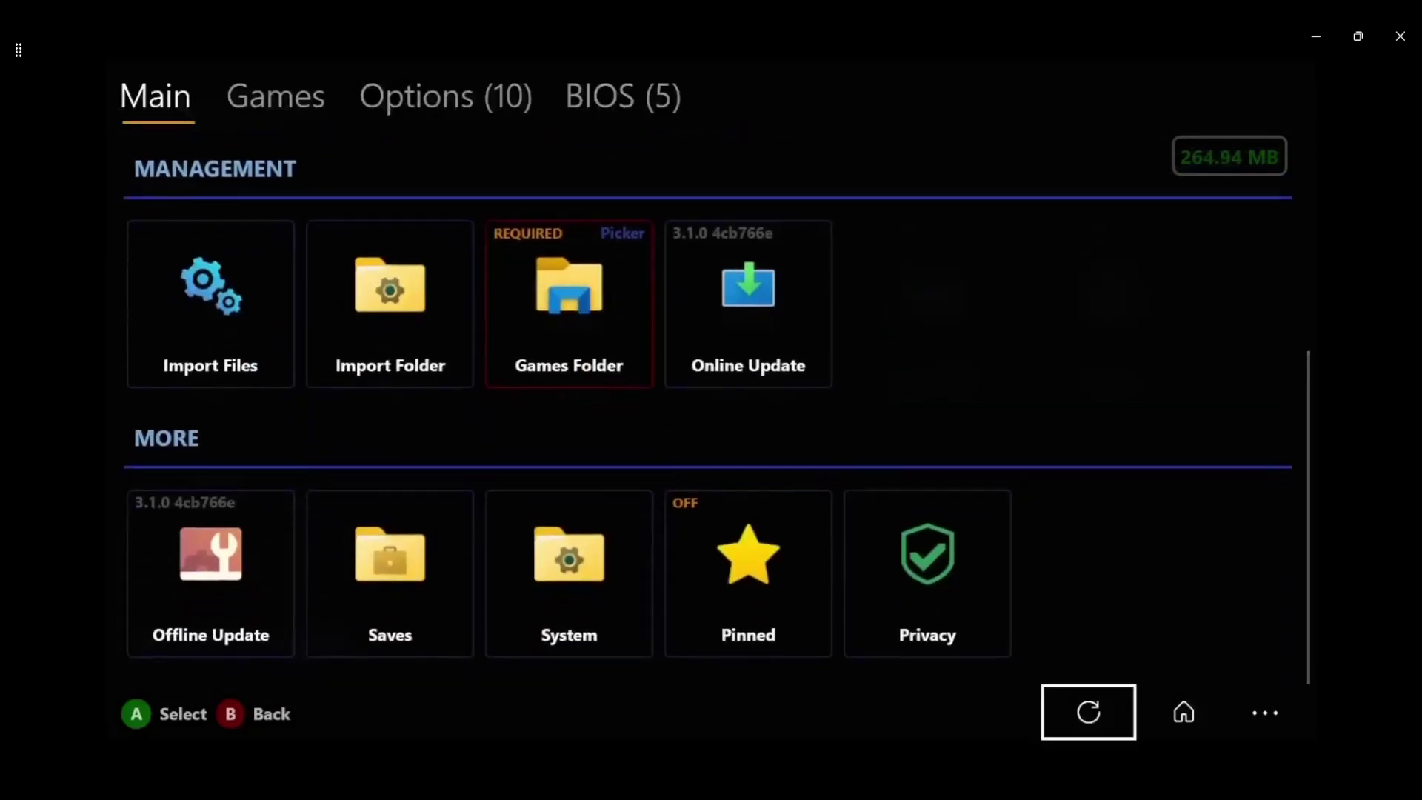
- Look through the Atari 5200 core's additional actions: offline update, saves, system, pinned and privacy
key(Up)
key(Down)
key(Down)
key(Down)
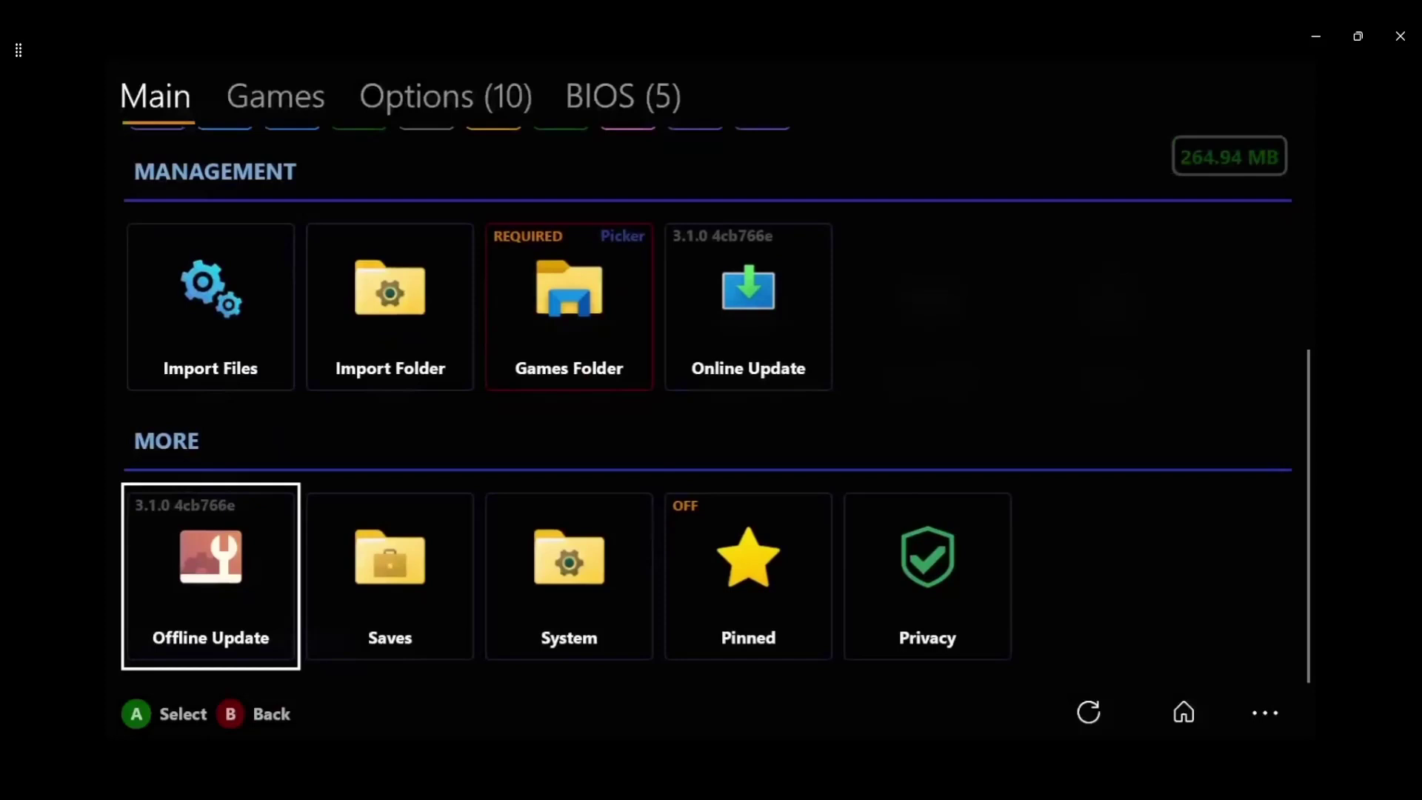
key(Right)
key(Right)
key(Right)
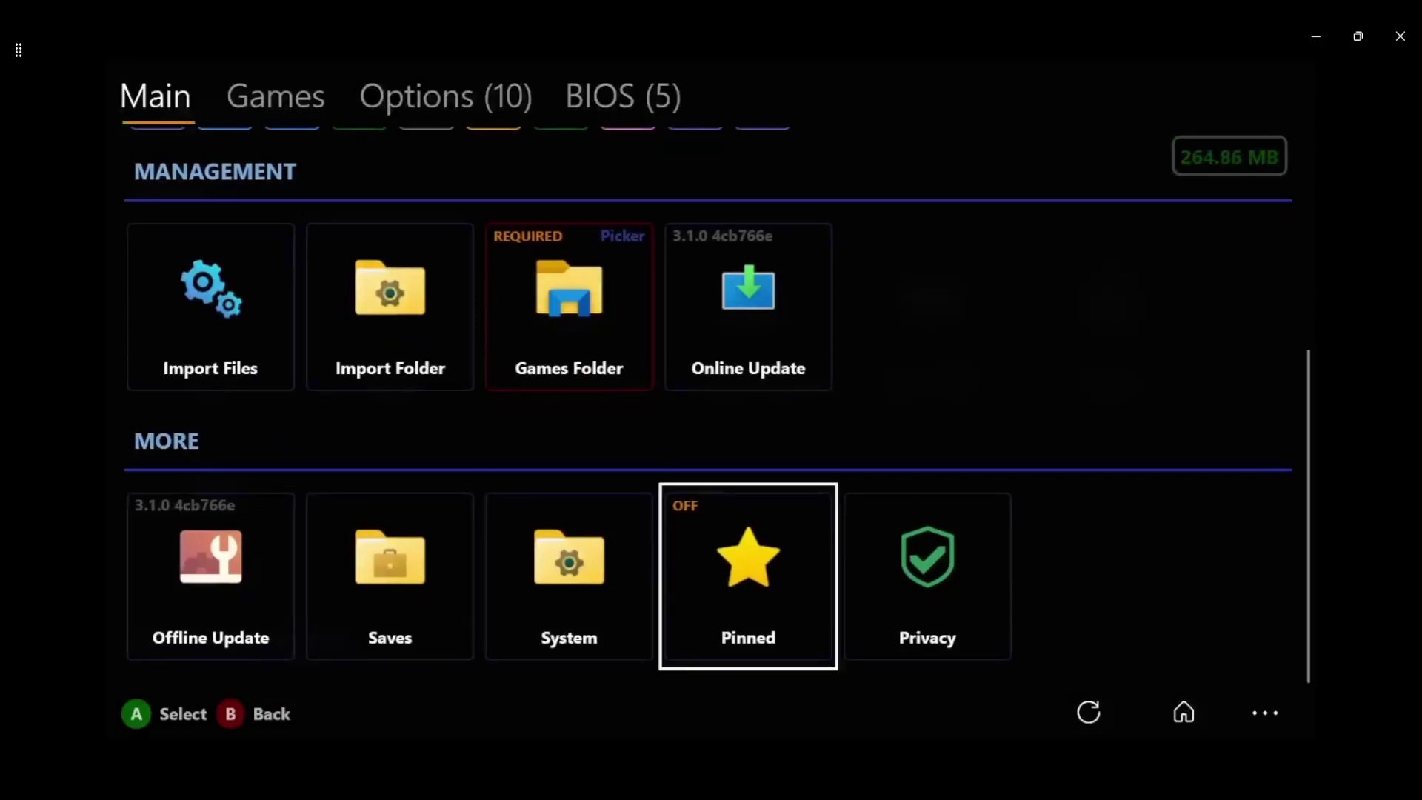
key(Right)
key(Up)
key(Up)
key(Up)
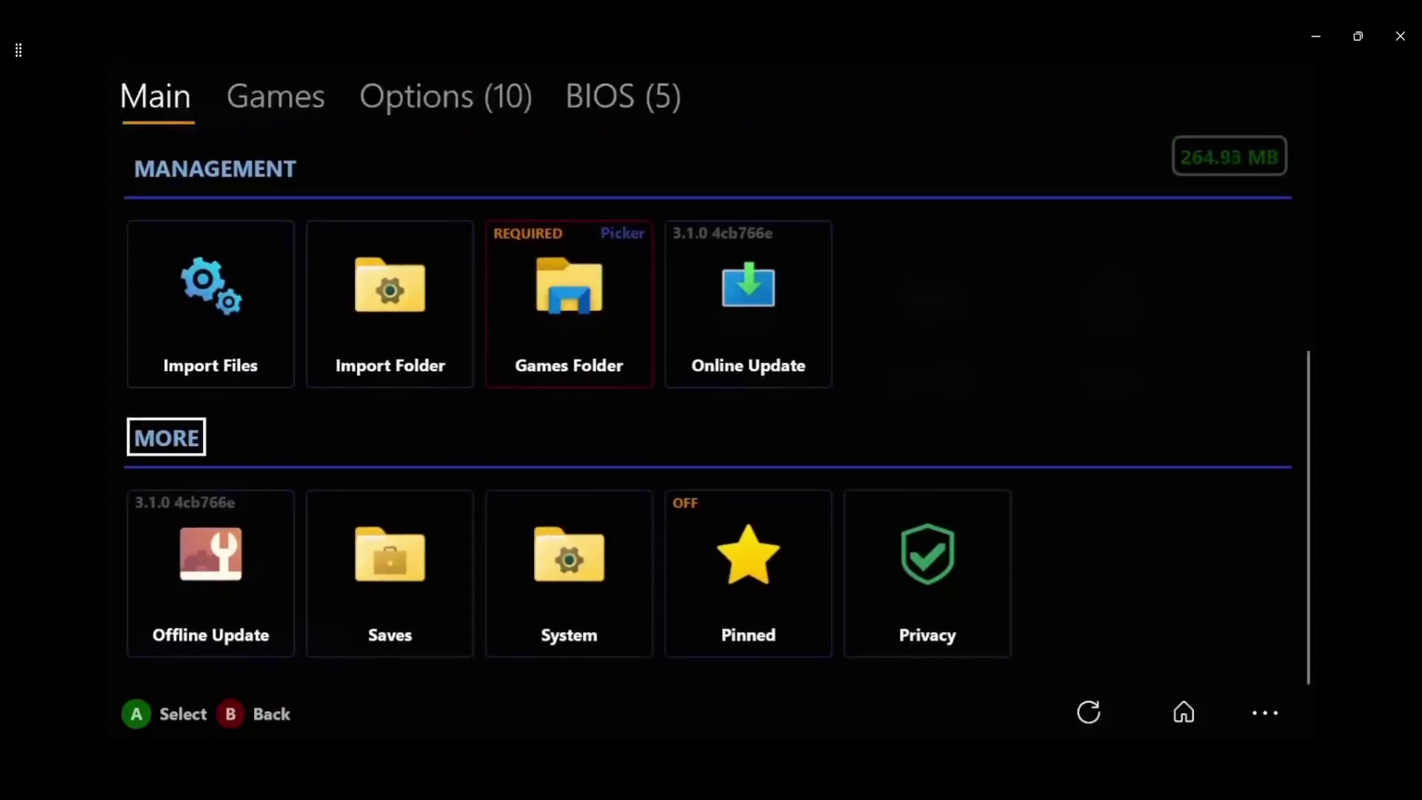
- Review the Atari 5200 core's games, options and BIOS pages
key(Up)
key(Up)
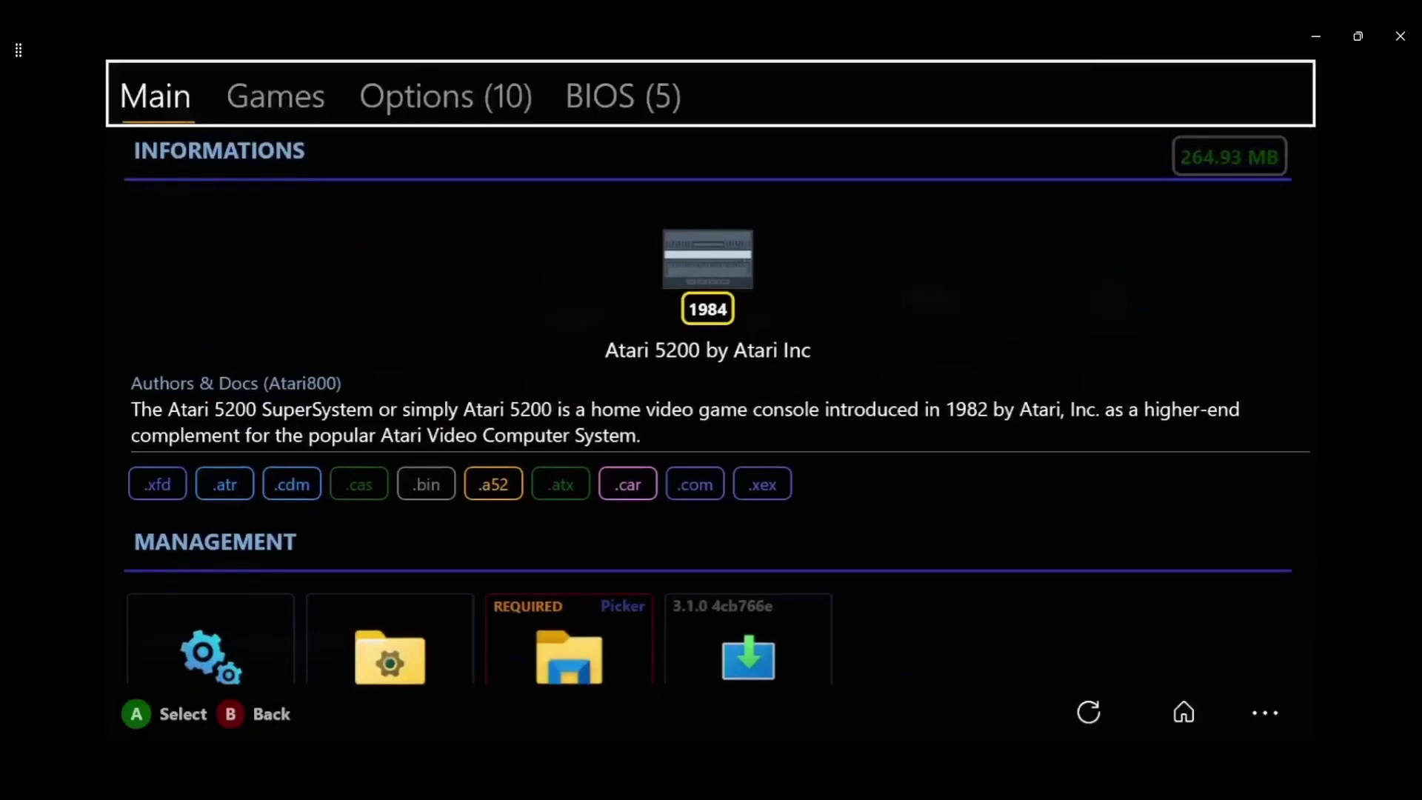
key(Right)
key(Right)
key(Right)
key(Left)
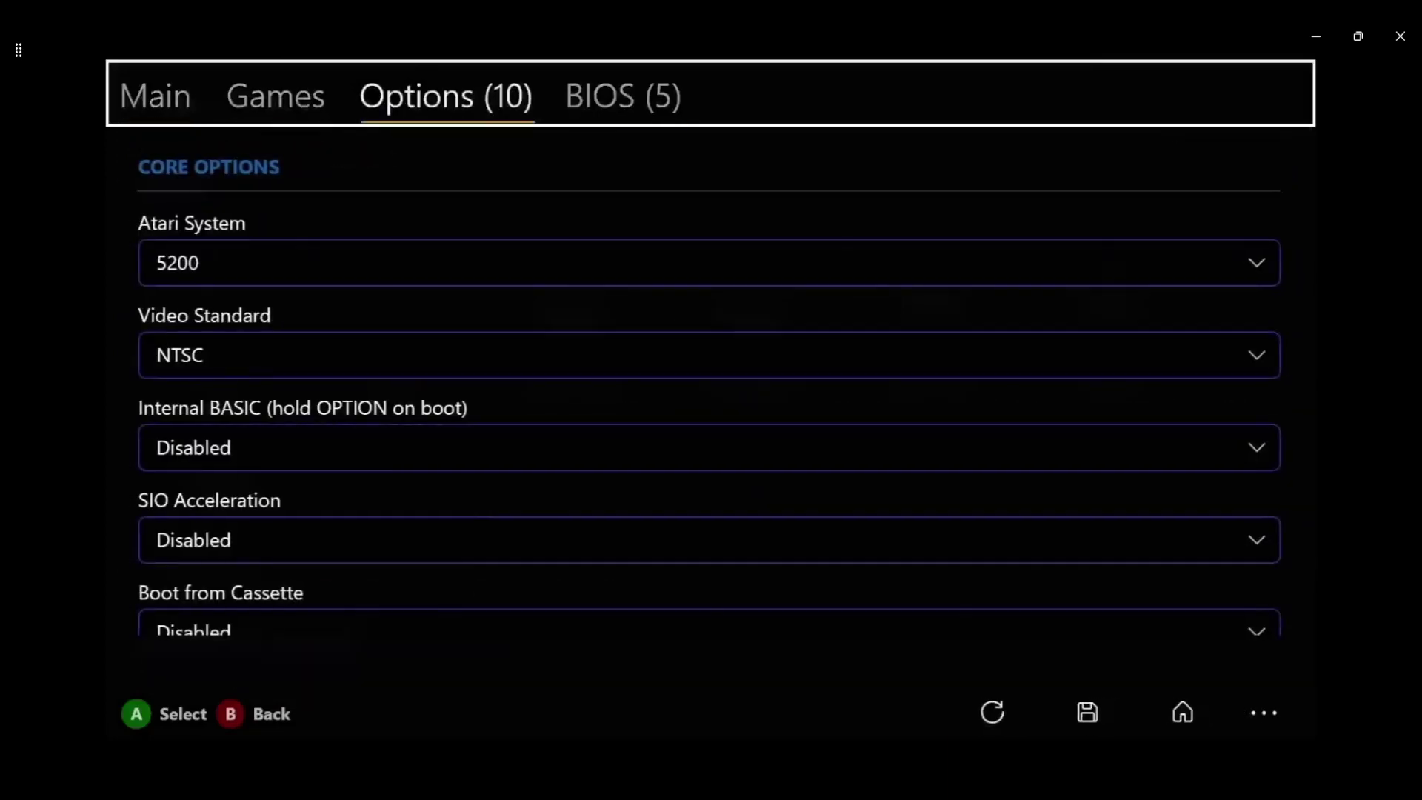
key(Right)
- Leave the Atari 5200 core and return to the Management section at the start of the console list
key(Escape)
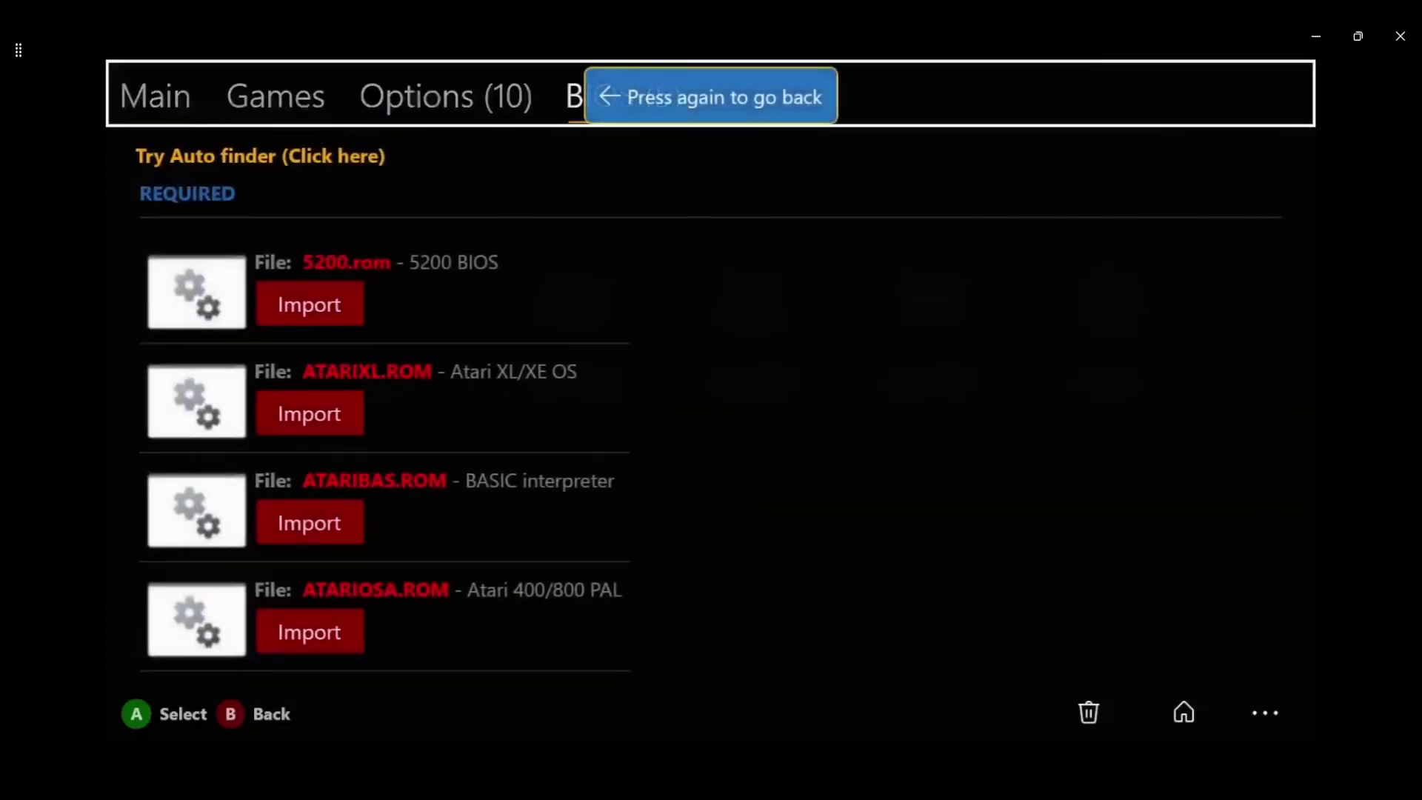
key(Escape)
key(Up)
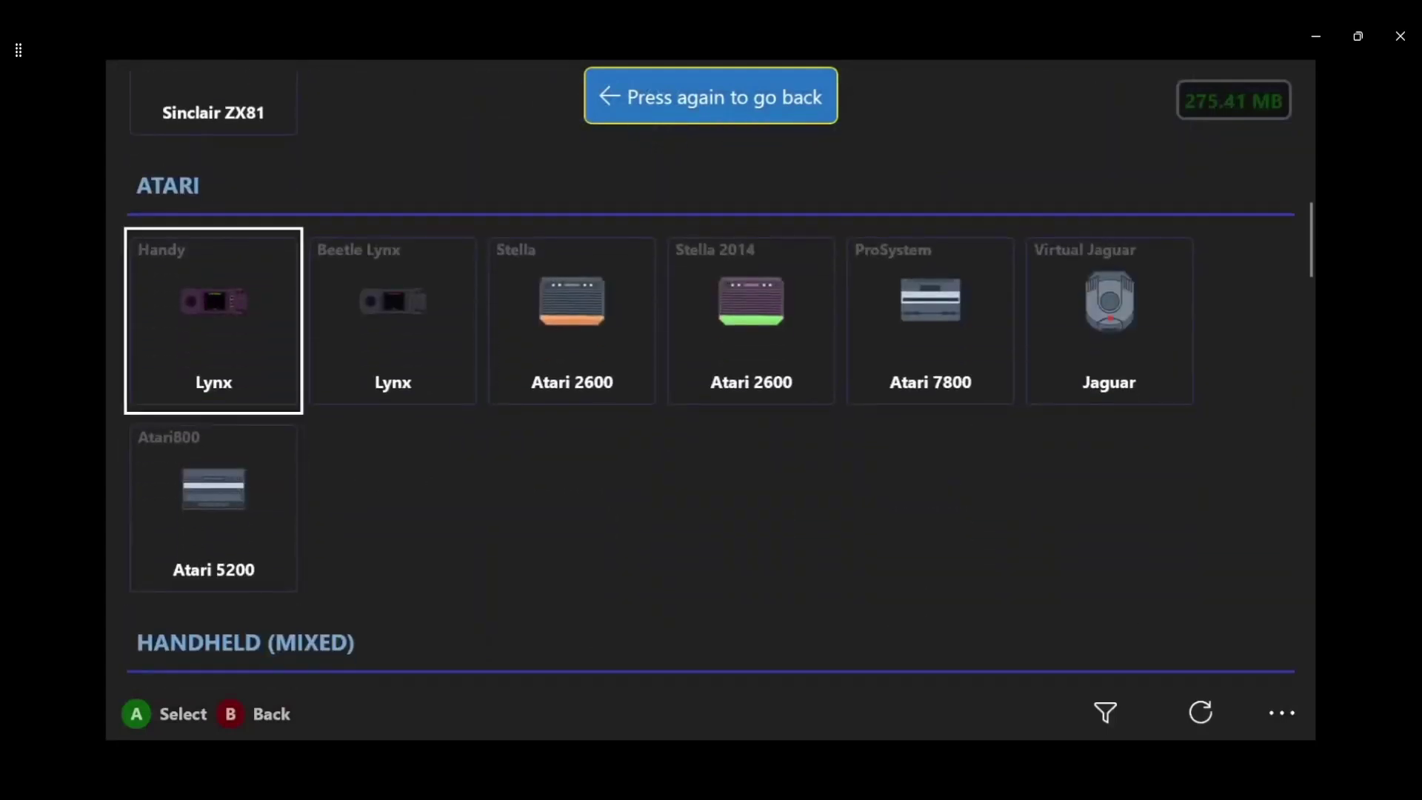
key(Up)
key(Up)
key(Up)
key(Up)
key(Up)
key(Up)
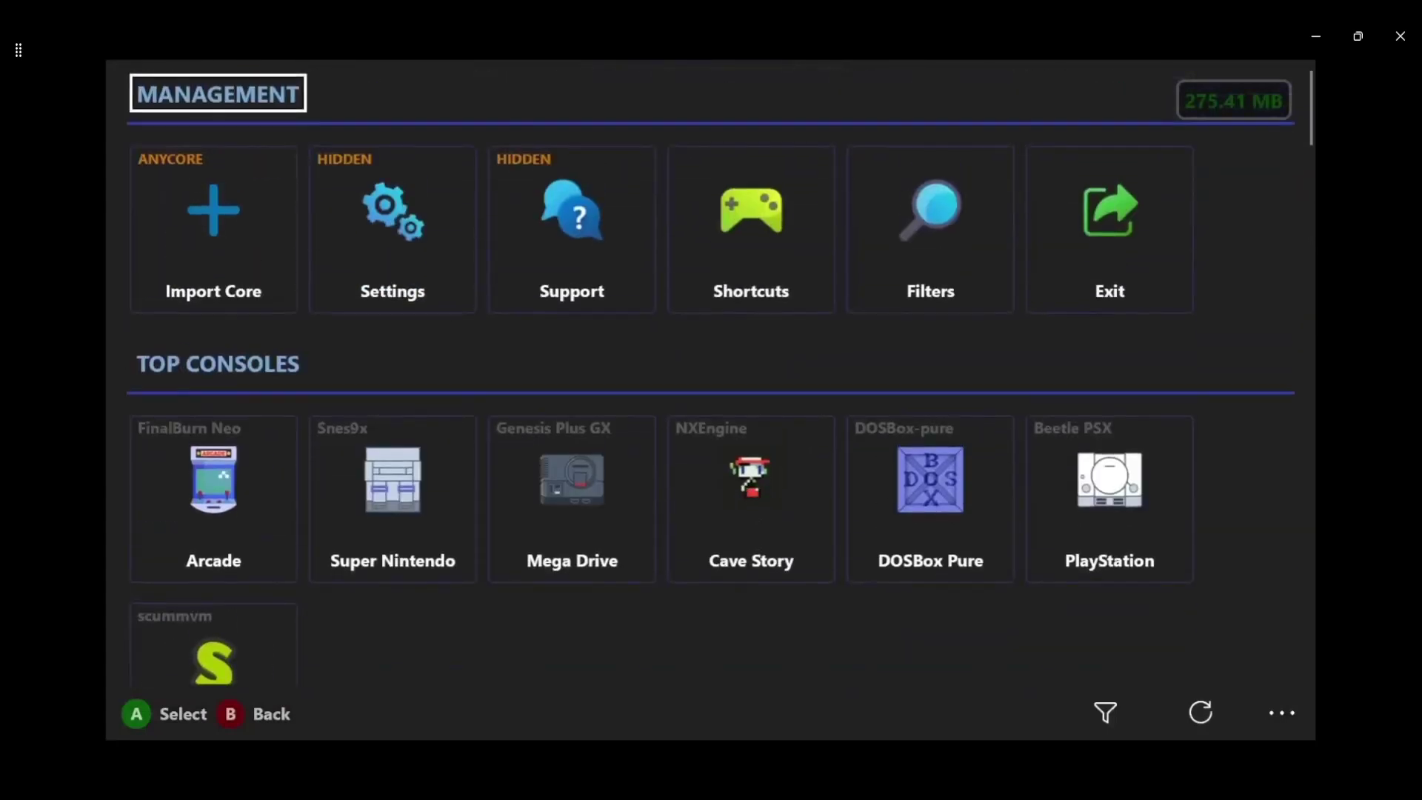
- Move the selection to the Exit action in the home page's Management section
key(Down)
key(Right)
key(Right)
key(Right)
key(Right)
key(Right)
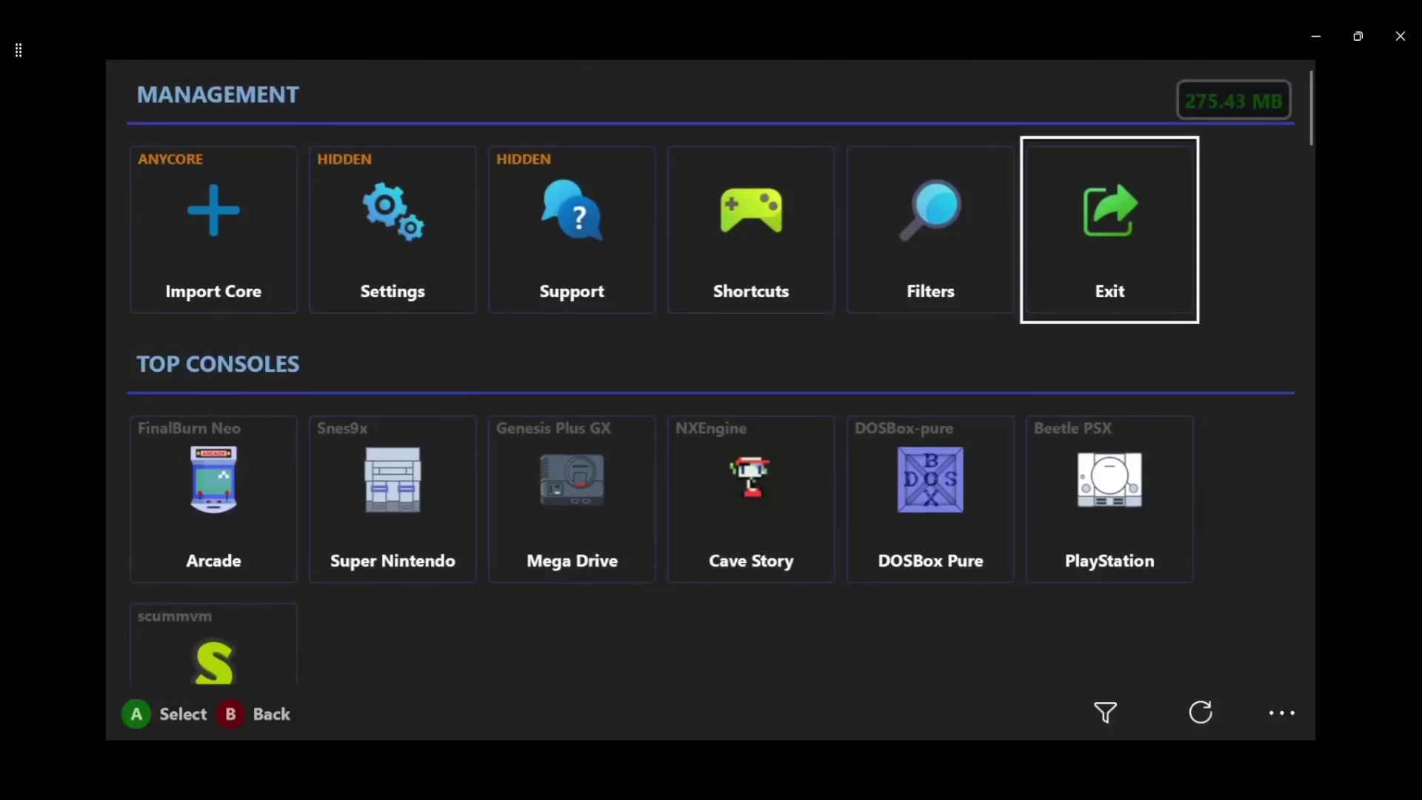